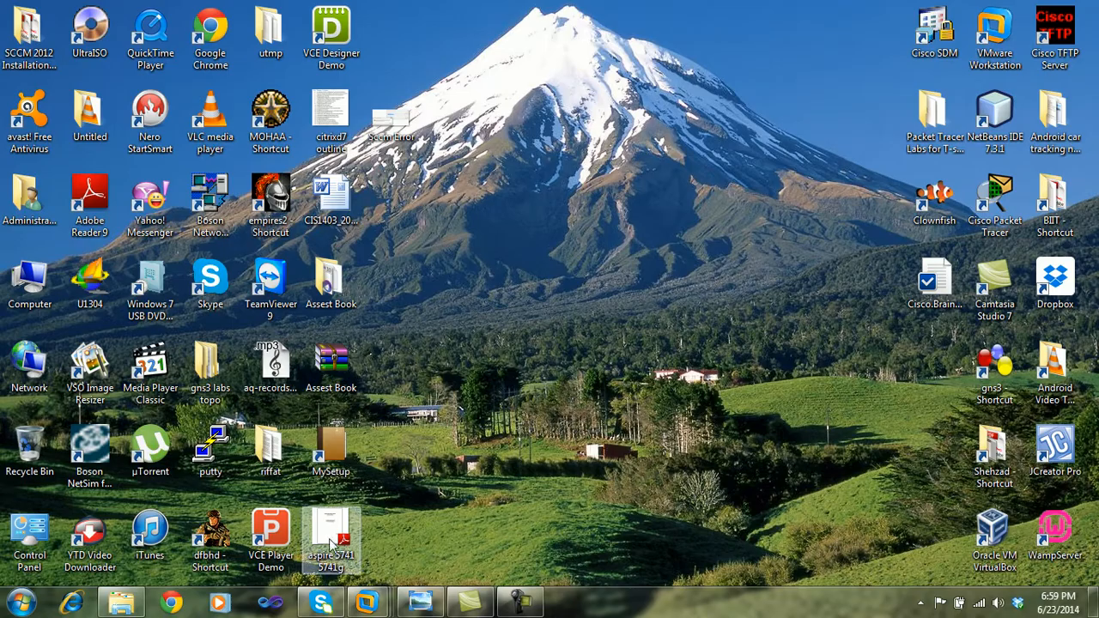
Review the saved Sccm Error image, check the Prerequisite Downloads page in the SCCM-Server virtual machine, and minimize both windows.
{"action": "left_click", "coordinate": [420, 601]}
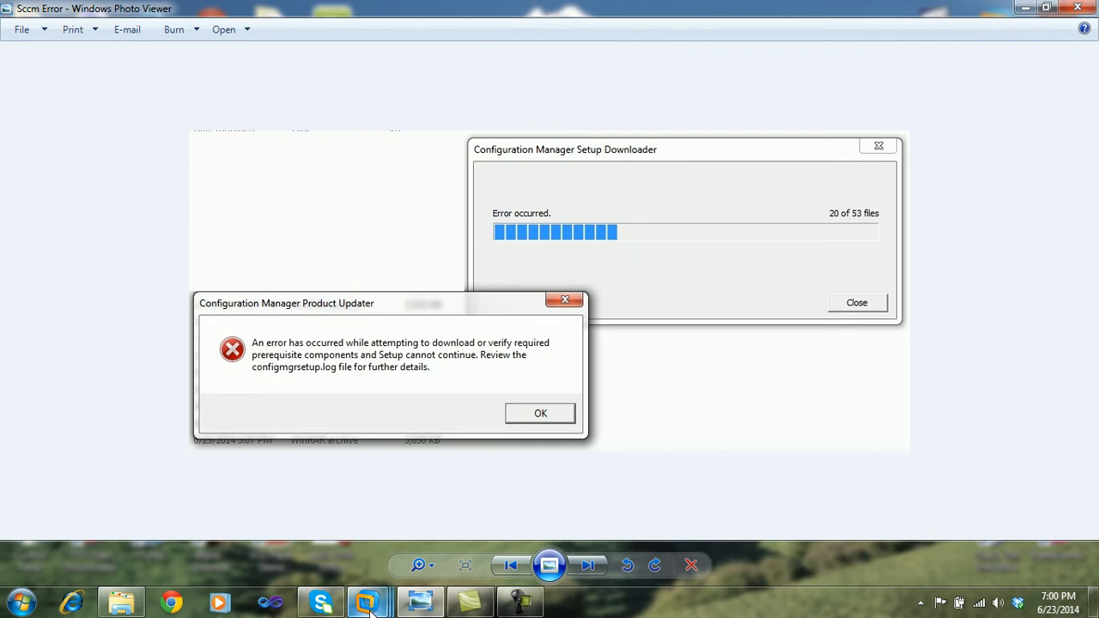
{"action": "mouse_move", "coordinate": [366, 601]}
{"action": "left_click", "coordinate": [818, 514]}
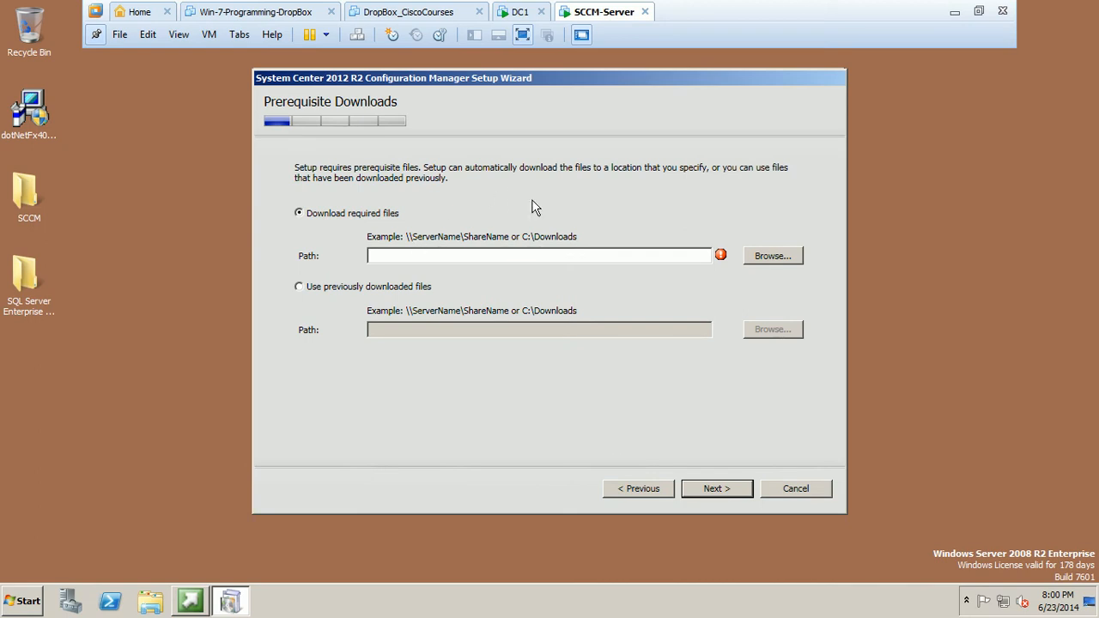
{"action": "left_click", "coordinate": [950, 10]}
{"action": "left_click", "coordinate": [1025, 7]}
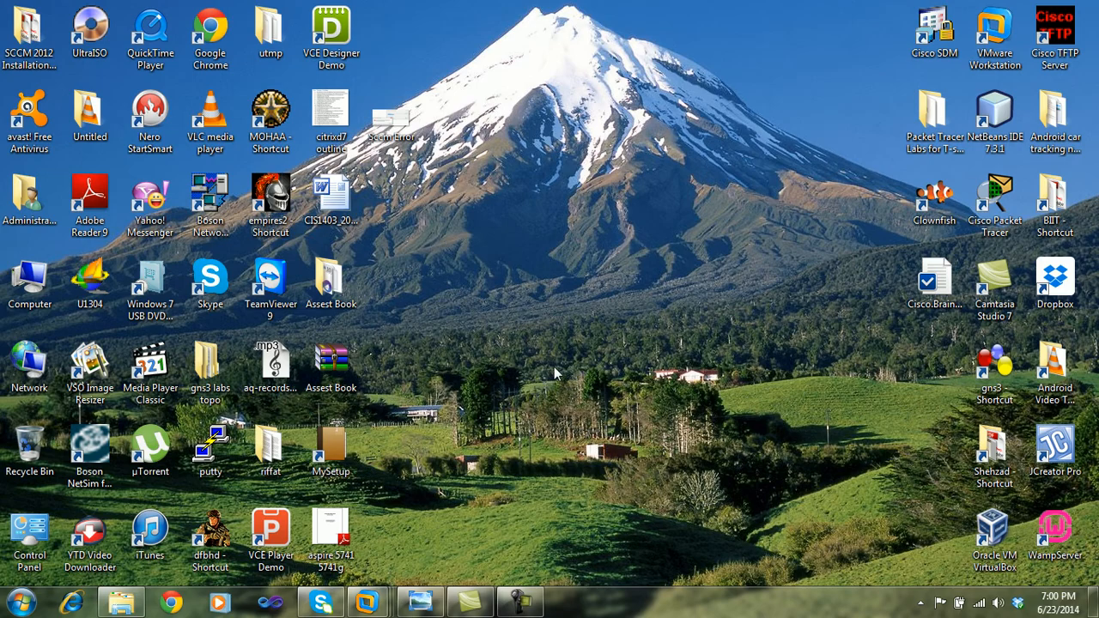
Switch to the SCCM-Server virtual machine and show the contents of Local Disk (C:) in a folder window.
{"action": "mouse_move", "coordinate": [367, 602]}
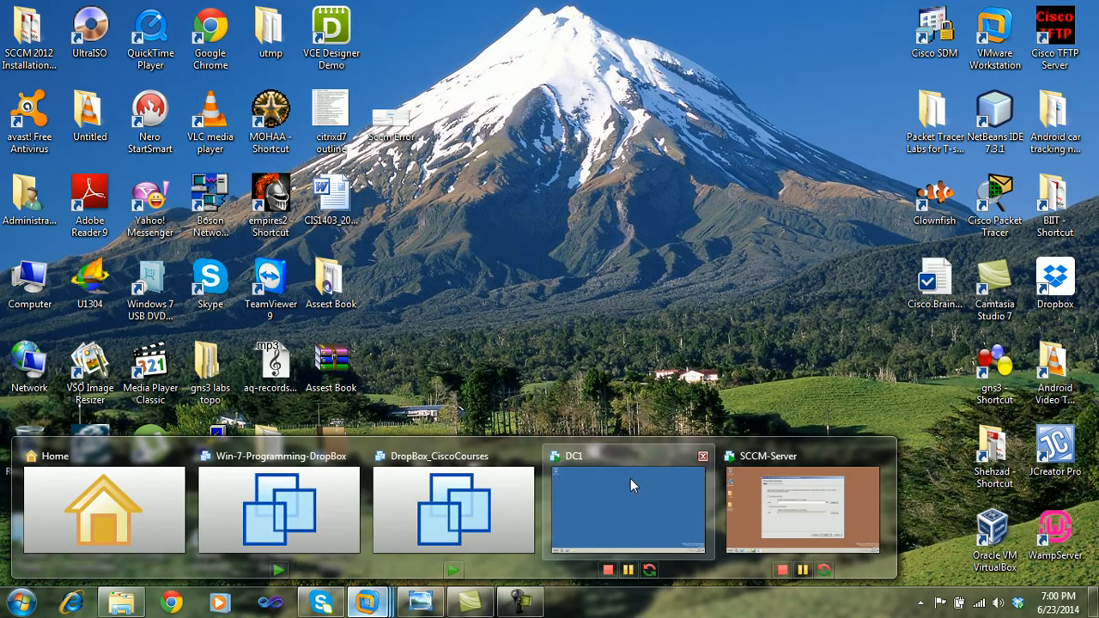
{"action": "left_click", "coordinate": [739, 497]}
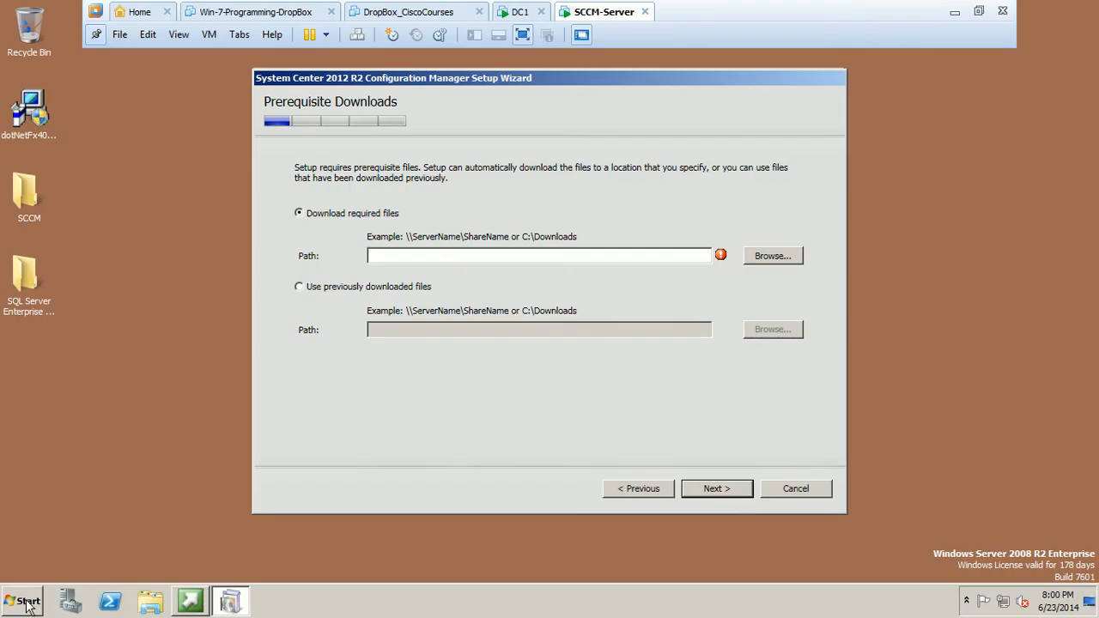
{"action": "left_click", "coordinate": [30, 188]}
{"action": "double_click", "coordinate": [30, 187]}
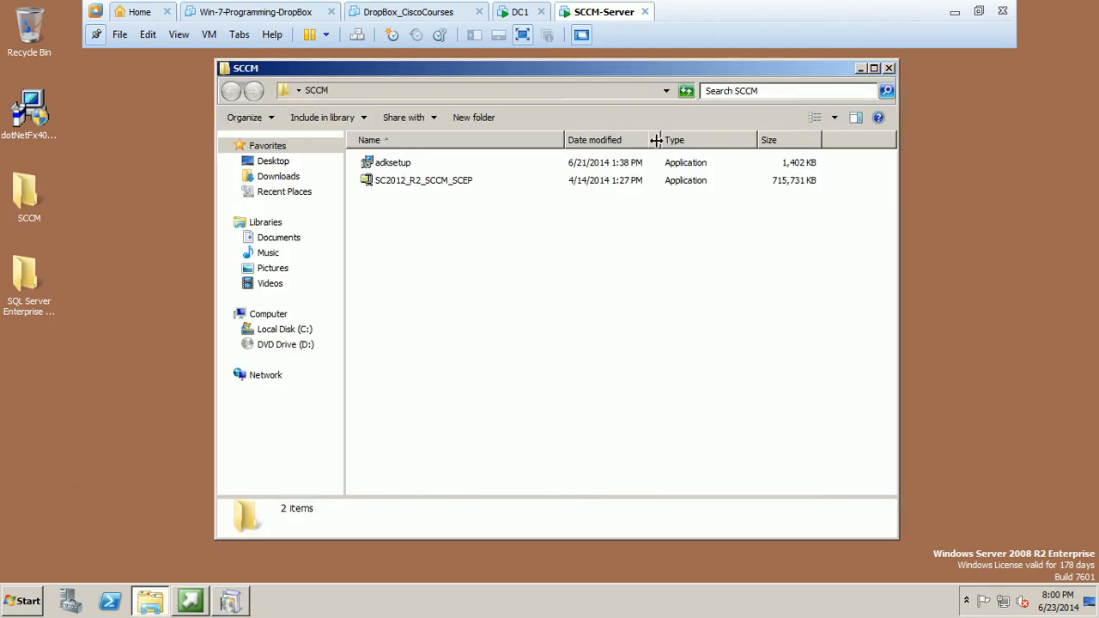
{"action": "left_click", "coordinate": [272, 334]}
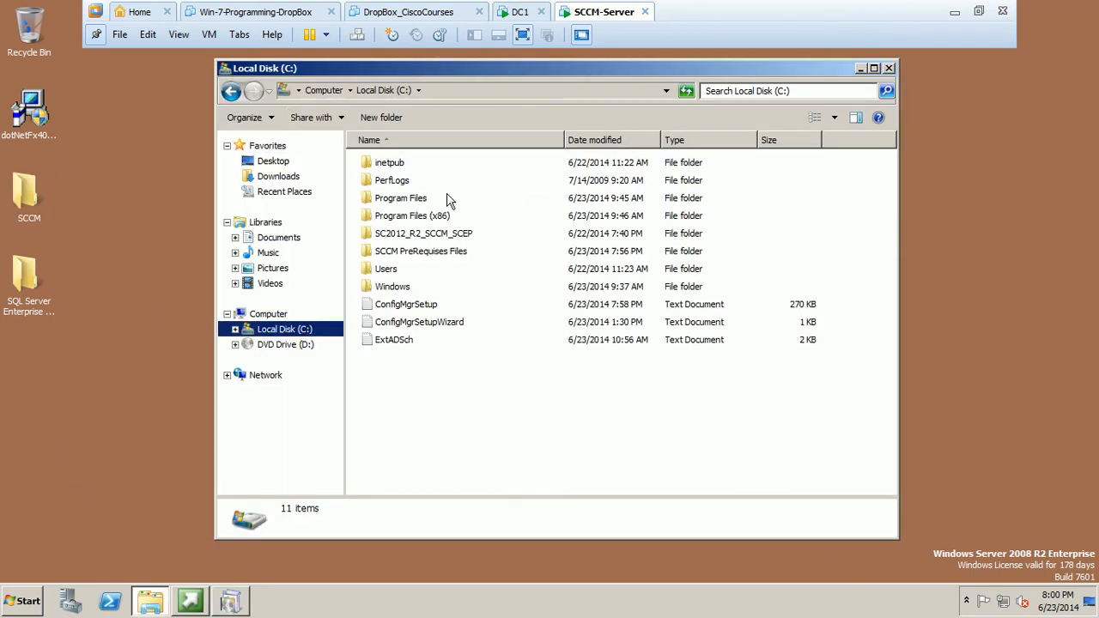
Open the folder SC2012_R2_SCCM_SCEP\SMSSETUP\BIN\X64 on drive C.
{"action": "left_click", "coordinate": [426, 239]}
{"action": "double_click", "coordinate": [426, 237]}
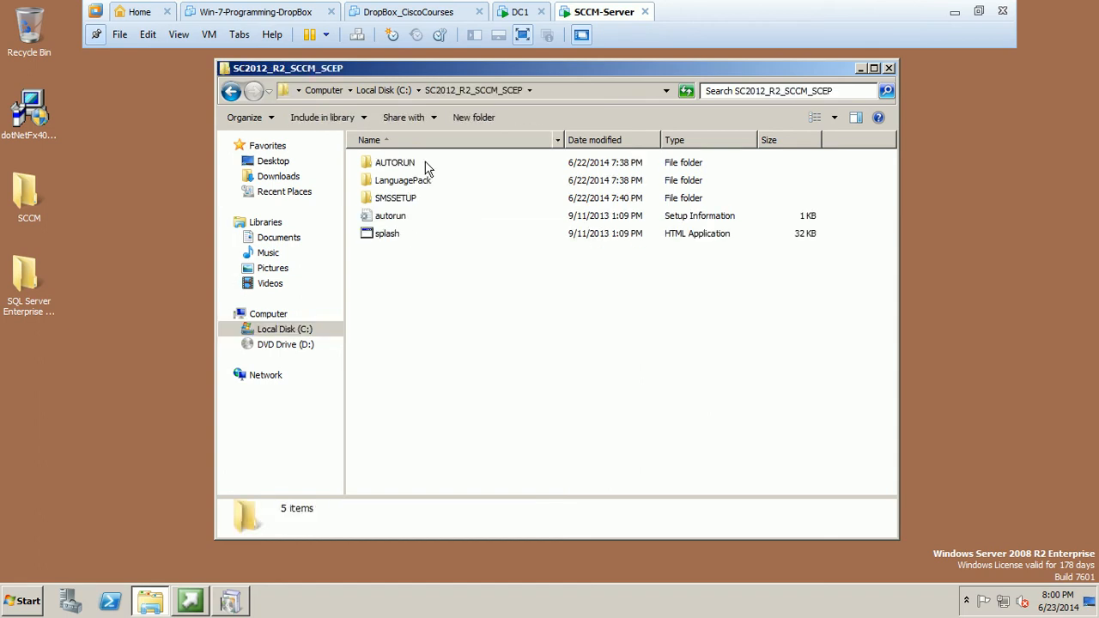
{"action": "double_click", "coordinate": [387, 200]}
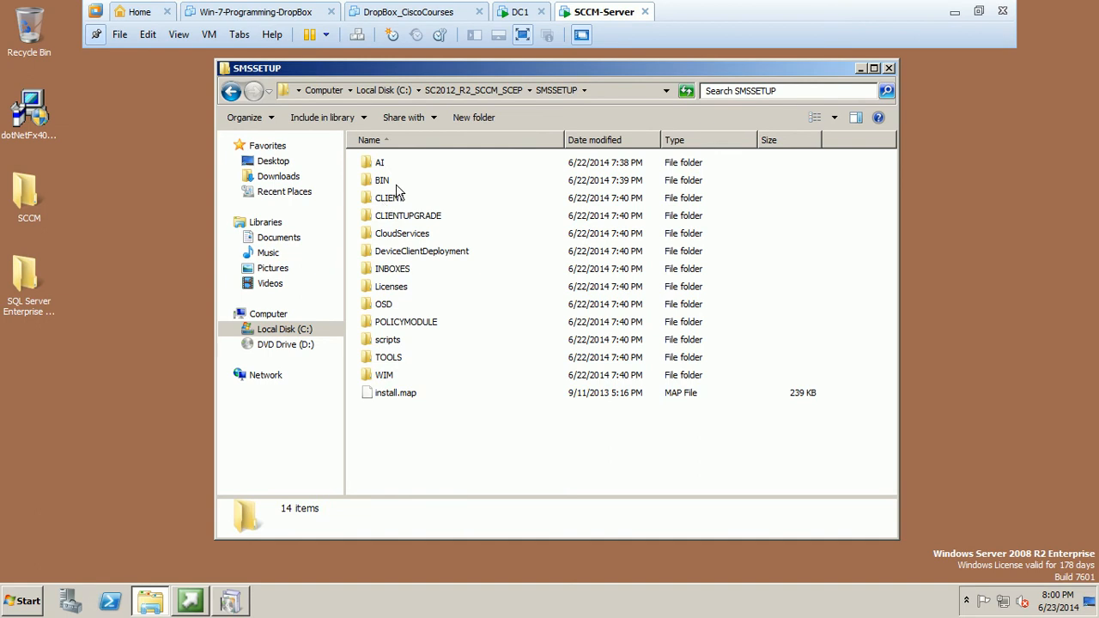
{"action": "double_click", "coordinate": [381, 183]}
{"action": "double_click", "coordinate": [392, 184]}
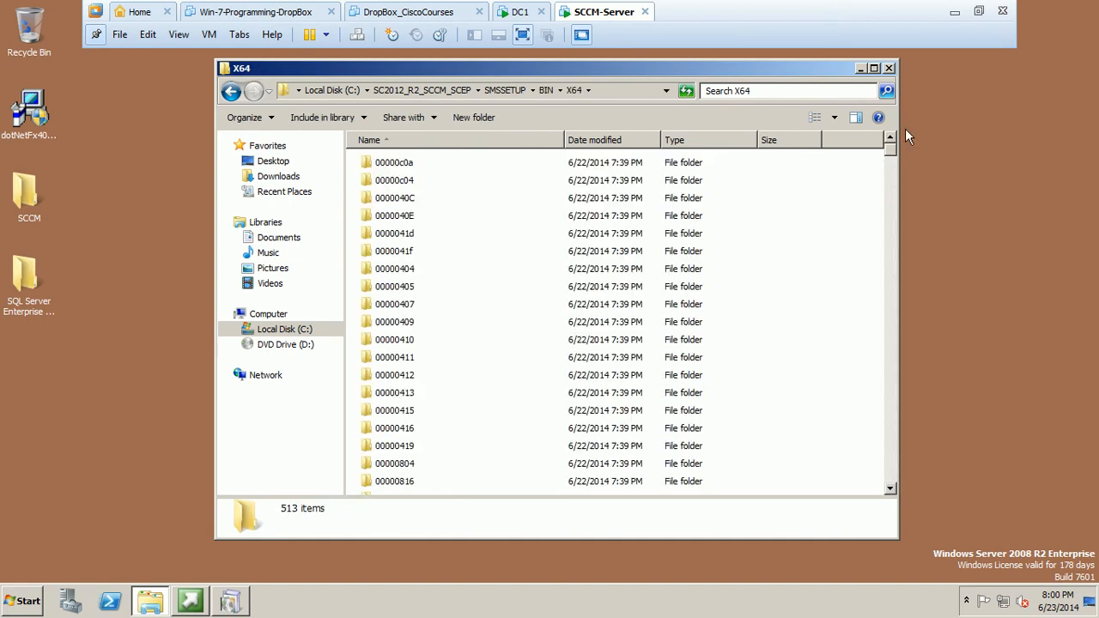
Find and select the setupdl application in the virtual machine's X64 folder.
{"action": "left_click_drag", "start_coordinate": [892, 153], "coordinate": [892, 325]}
{"action": "left_click", "coordinate": [463, 346]}
{"action": "key", "text": "s"}
{"action": "key", "text": "s"}
{"action": "key", "text": "s"}
{"action": "key", "text": "s"}
{"action": "key", "text": "s"}
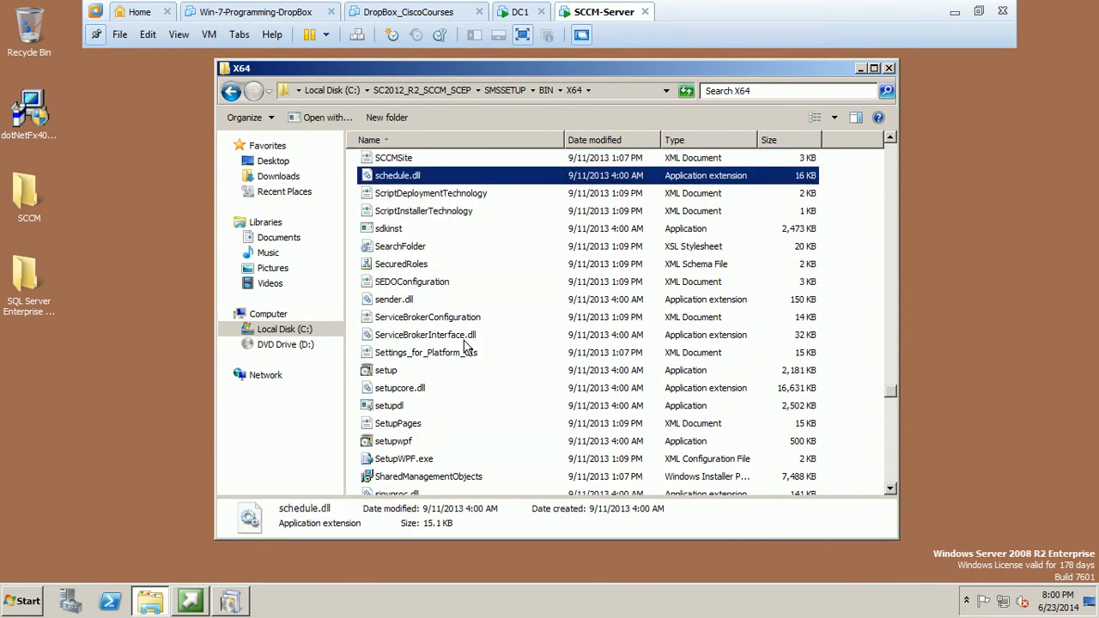
{"action": "key", "text": "s"}
{"action": "key", "text": "s"}
{"action": "key", "text": "s"}
{"action": "key", "text": "s"}
{"action": "key", "text": "s"}
{"action": "key", "text": "s"}
{"action": "key", "text": "s"}
{"action": "key", "text": "s"}
{"action": "key", "text": "s"}
{"action": "key", "text": "s"}
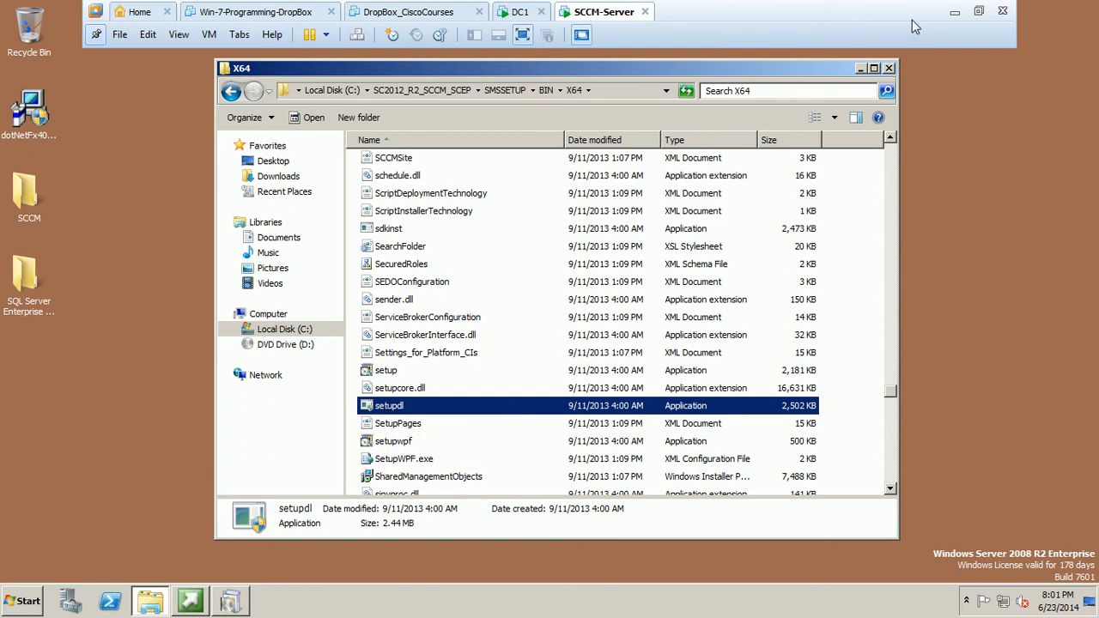
Minimize the virtual machine and open D:\Evaluation copies\SCCM\SMSSETUP\BIN\X64 on the host computer.
{"action": "left_click", "coordinate": [954, 11]}
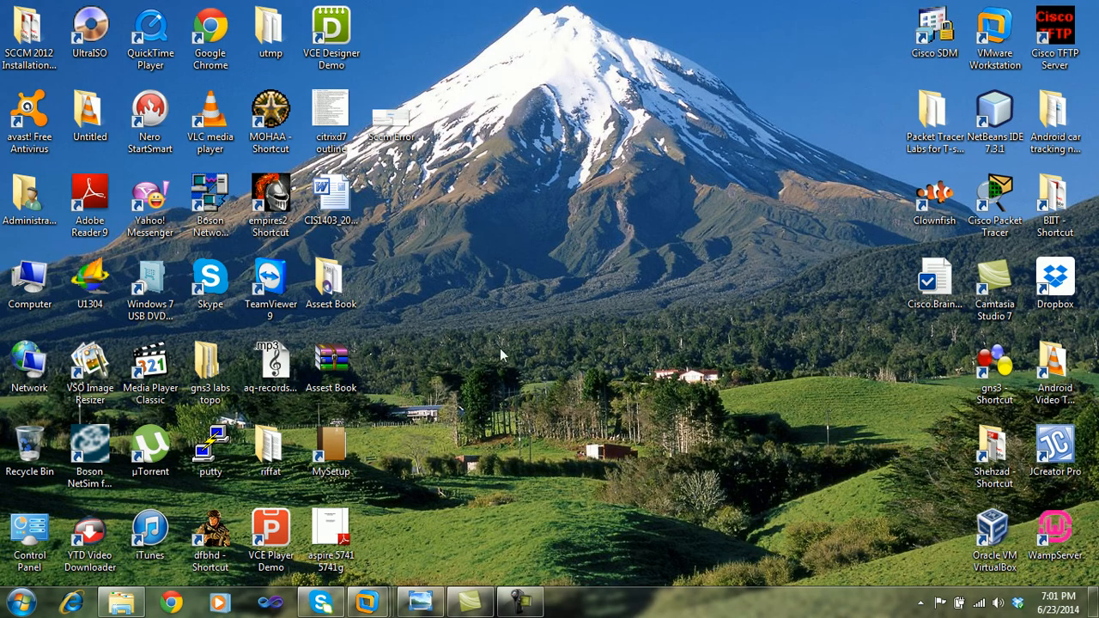
{"action": "double_click", "coordinate": [40, 270]}
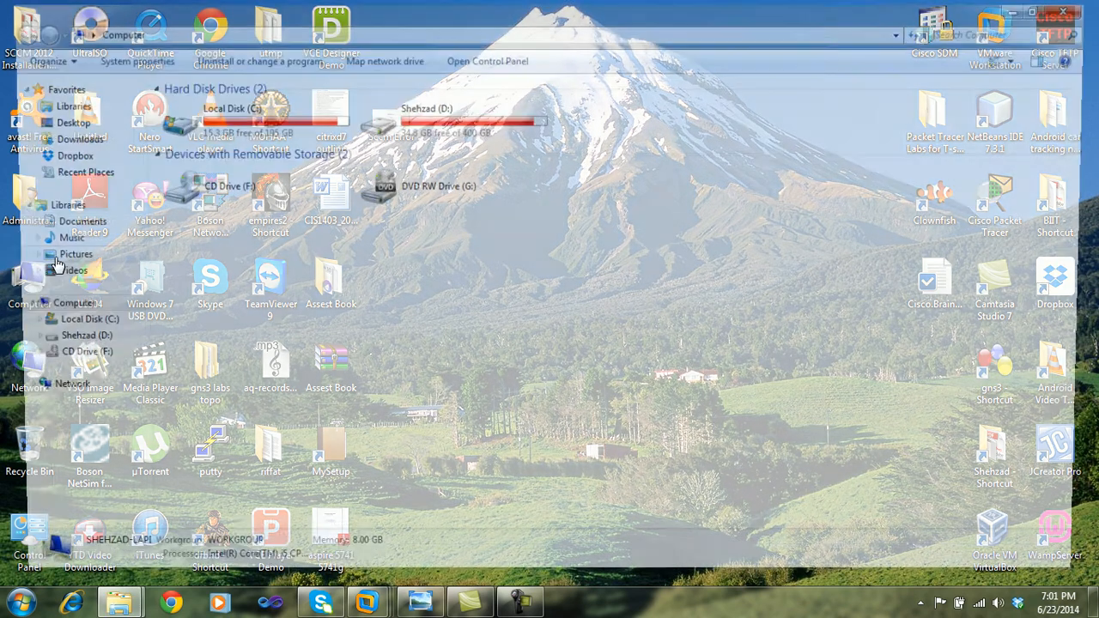
{"action": "double_click", "coordinate": [456, 128]}
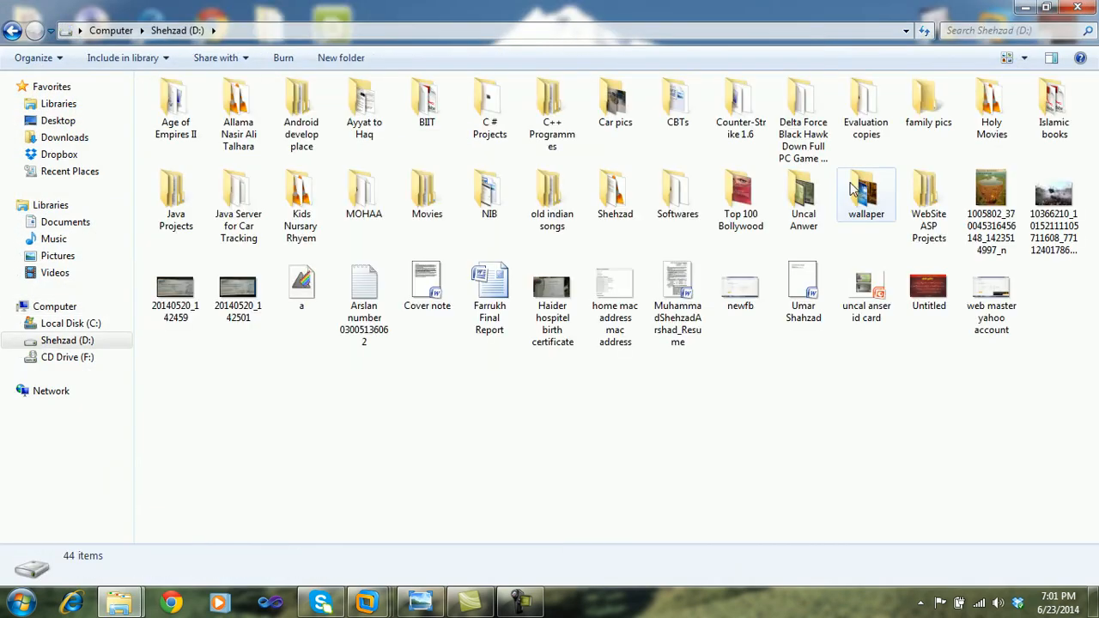
{"action": "double_click", "coordinate": [875, 108]}
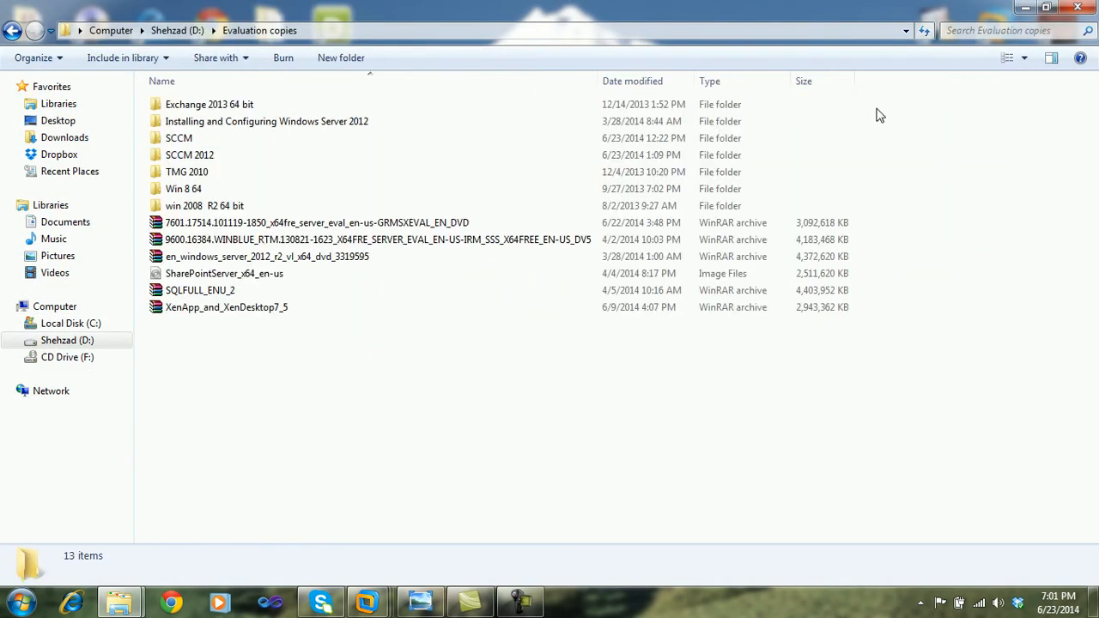
{"action": "double_click", "coordinate": [171, 143]}
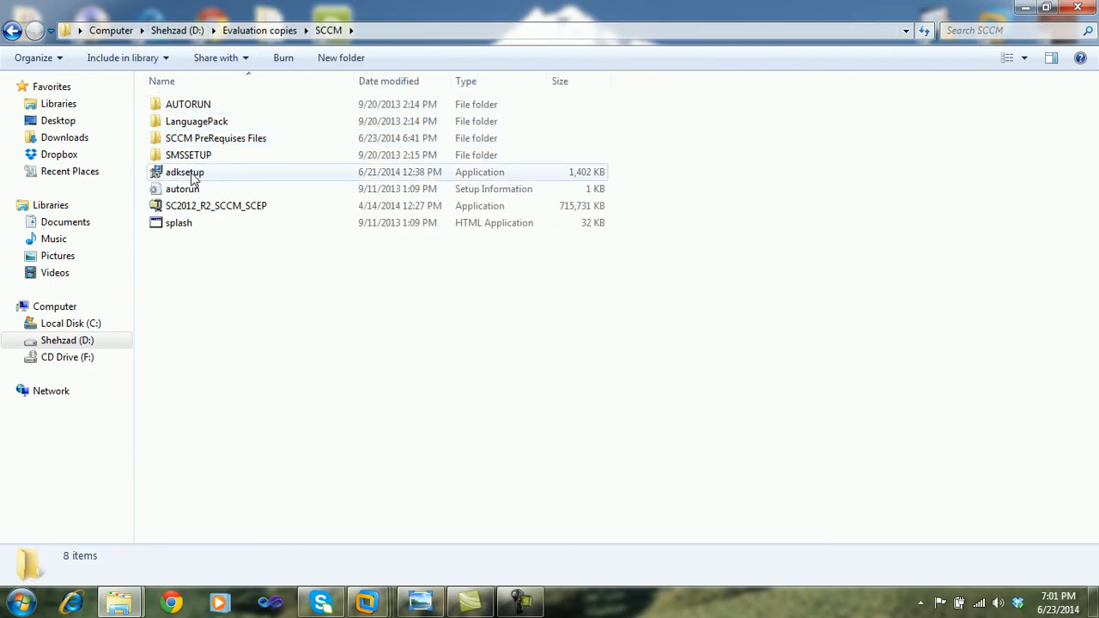
{"action": "double_click", "coordinate": [201, 156]}
{"action": "double_click", "coordinate": [176, 122]}
{"action": "double_click", "coordinate": [178, 123]}
Find and select the setupdl application in the host's X64 folder.
{"action": "left_click", "coordinate": [186, 408]}
{"action": "key", "text": "s"}
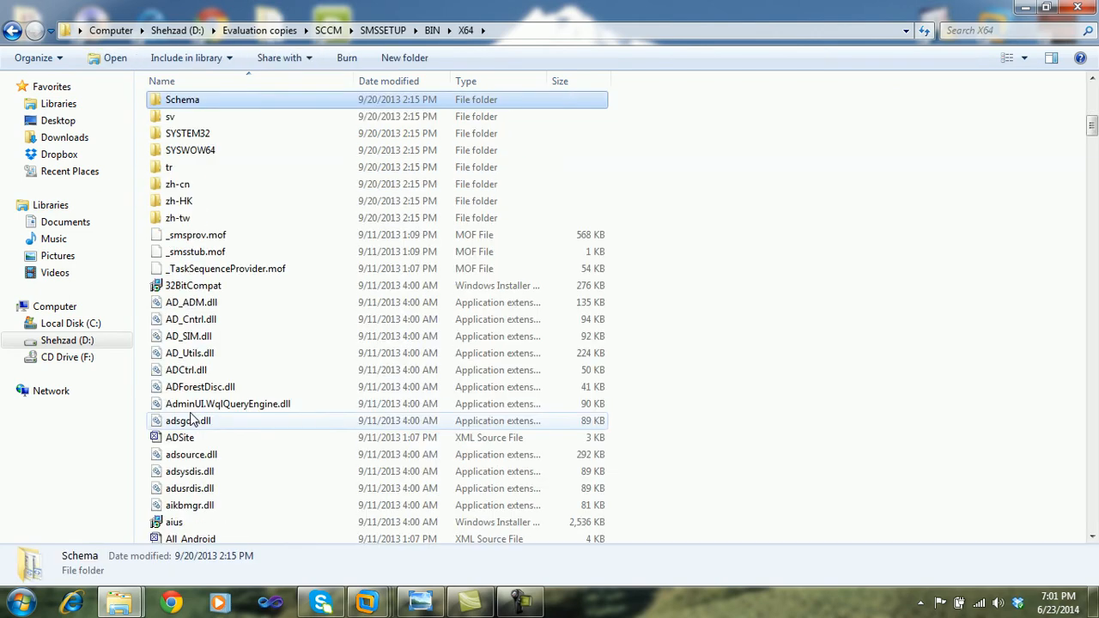
{"action": "key", "text": "s"}
{"action": "key", "text": "s"}
{"action": "key", "text": "s"}
{"action": "key", "text": "s"}
{"action": "key", "text": "s"}
{"action": "key", "text": "s"}
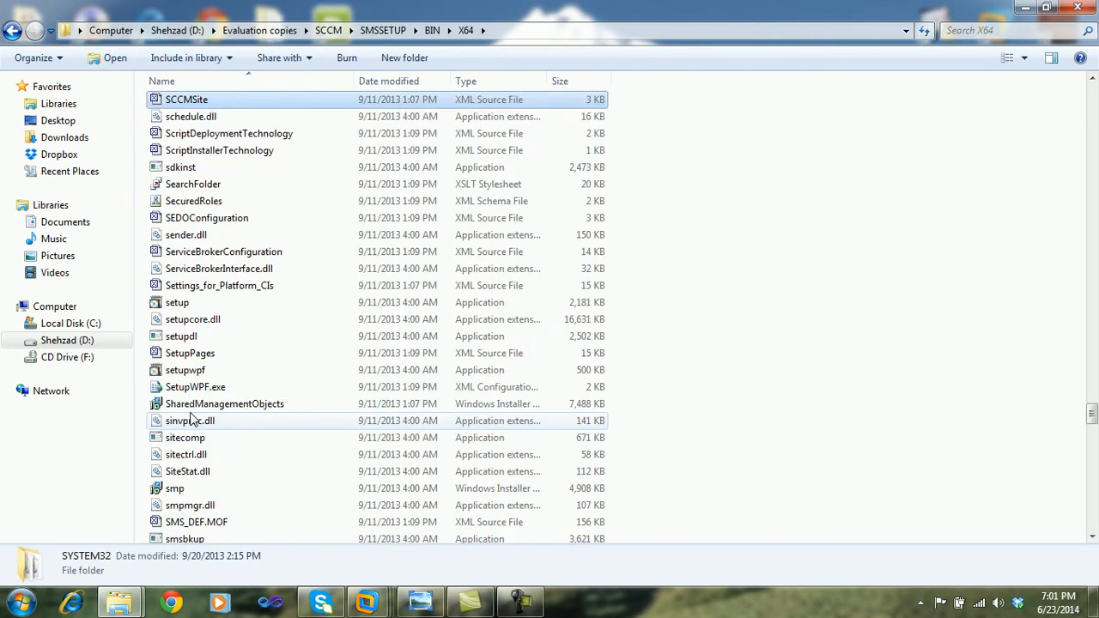
{"action": "key", "text": "s"}
{"action": "key", "text": "s"}
{"action": "key", "text": "s"}
{"action": "key", "text": "s"}
{"action": "key", "text": "s"}
{"action": "key", "text": "s"}
{"action": "key", "text": "s"}
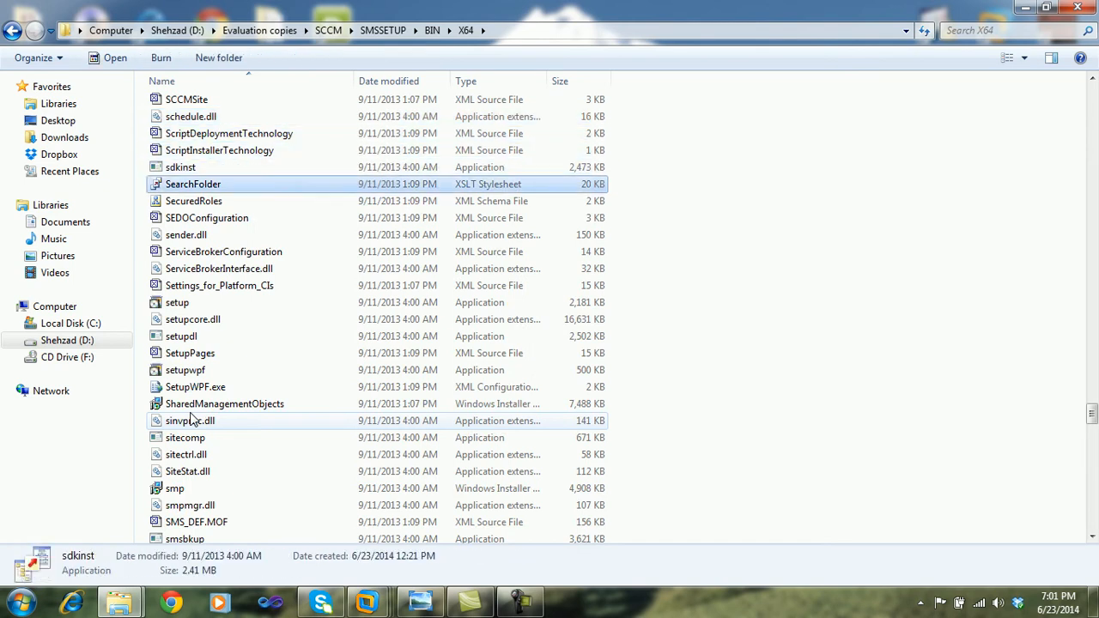
{"action": "key", "text": "s"}
{"action": "key", "text": "s"}
{"action": "key", "text": "s"}
{"action": "key", "text": "s"}
{"action": "key", "text": "s"}
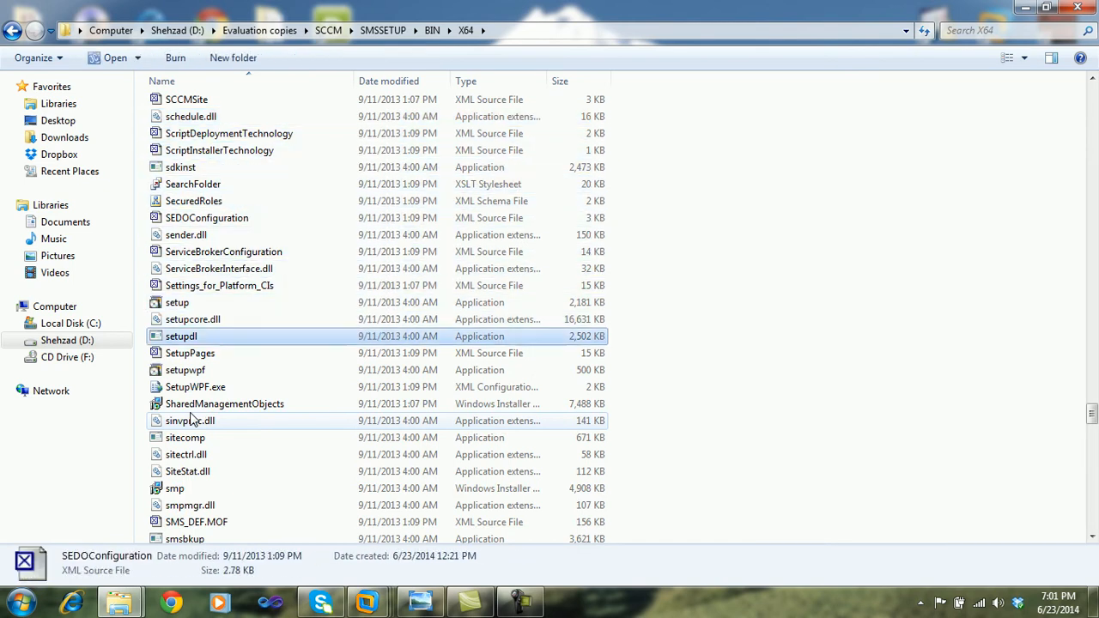
Launch setupdl, browse to the SCCM folder in Evaluation copies on drive D as a possible download location, and cancel the downloader.
{"action": "double_click", "coordinate": [196, 344]}
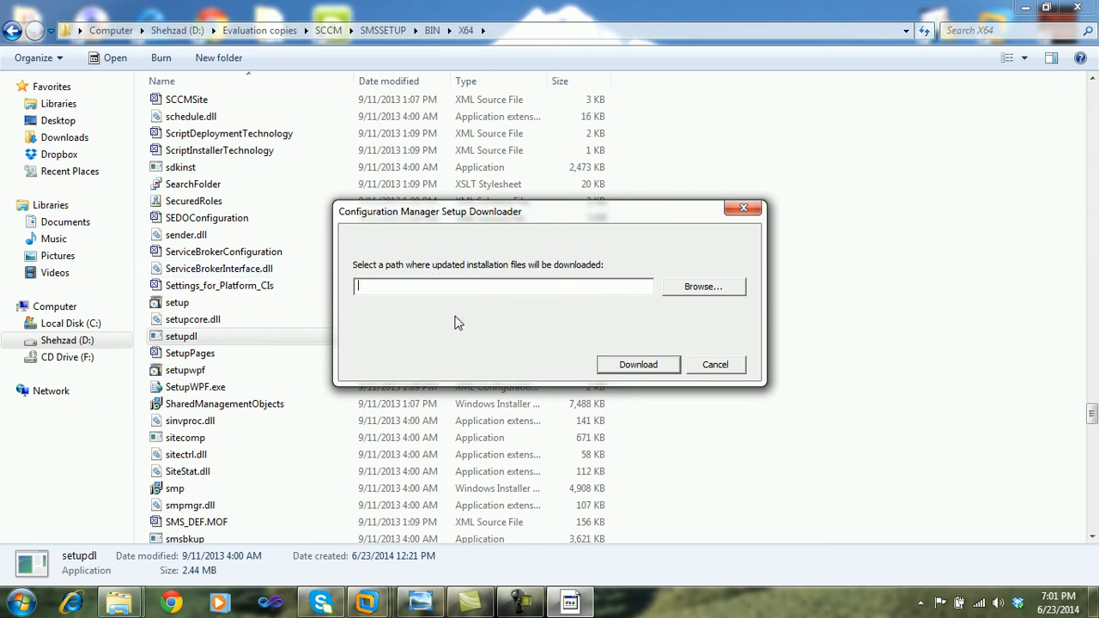
{"action": "left_click", "coordinate": [681, 292]}
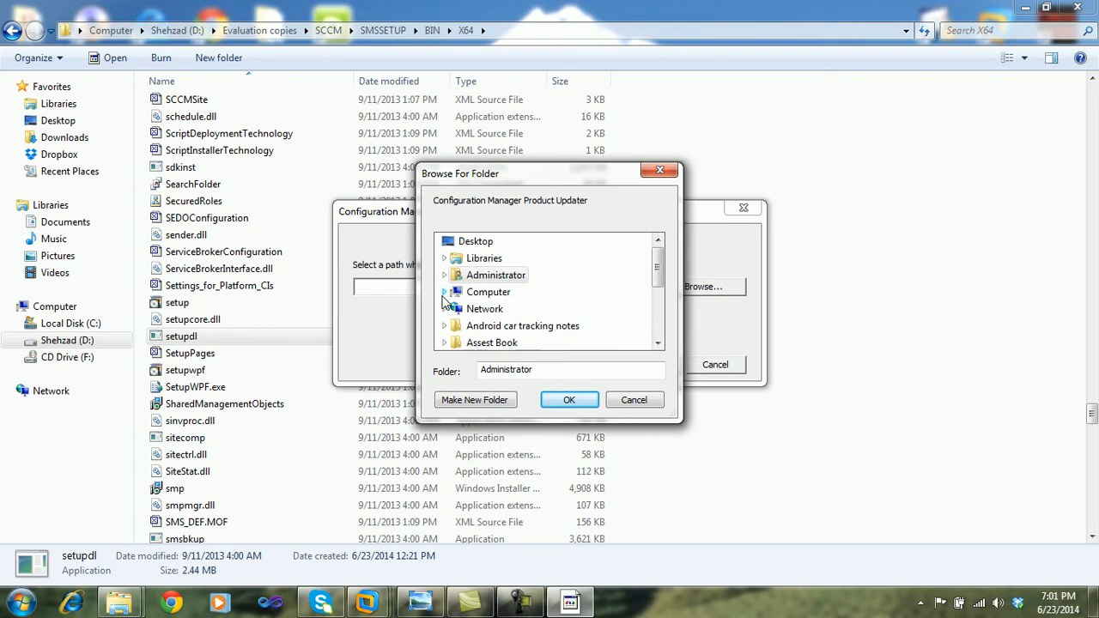
{"action": "left_click", "coordinate": [443, 293]}
{"action": "left_click", "coordinate": [452, 293]}
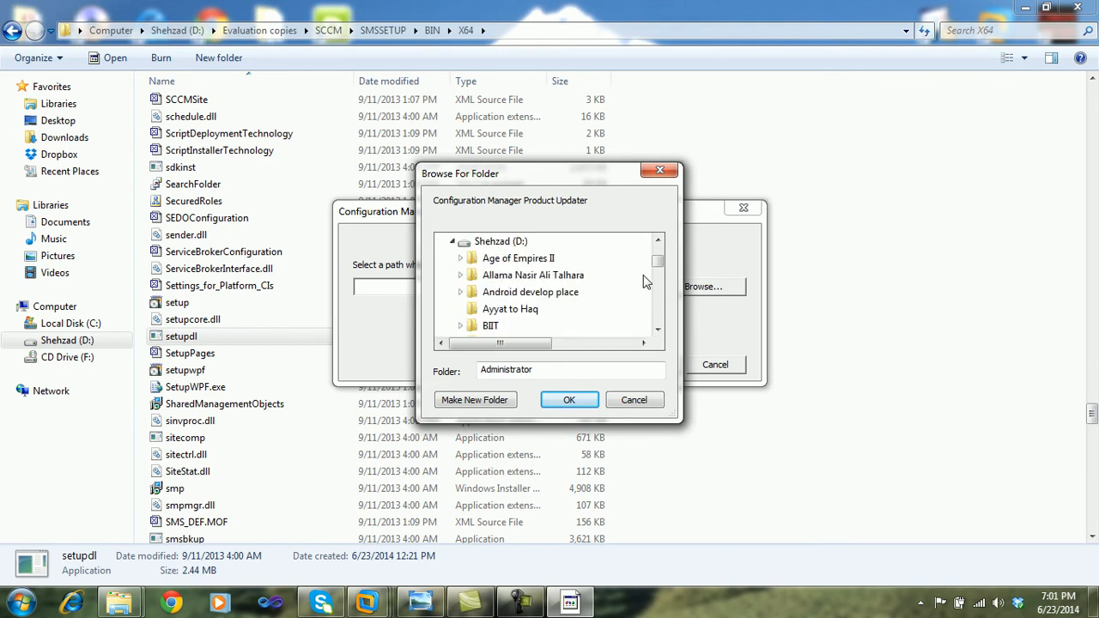
{"action": "scroll", "coordinate": [661, 271], "scroll_direction": "down", "scroll_amount": 1}
{"action": "scroll", "coordinate": [661, 271], "scroll_direction": "down", "scroll_amount": 3}
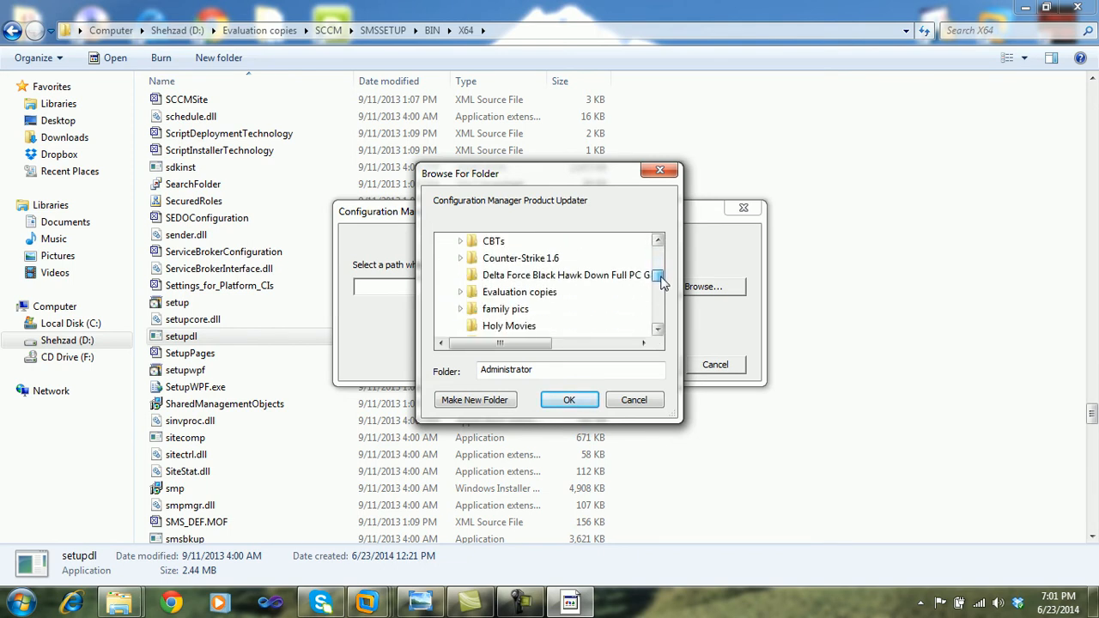
{"action": "left_click", "coordinate": [461, 258]}
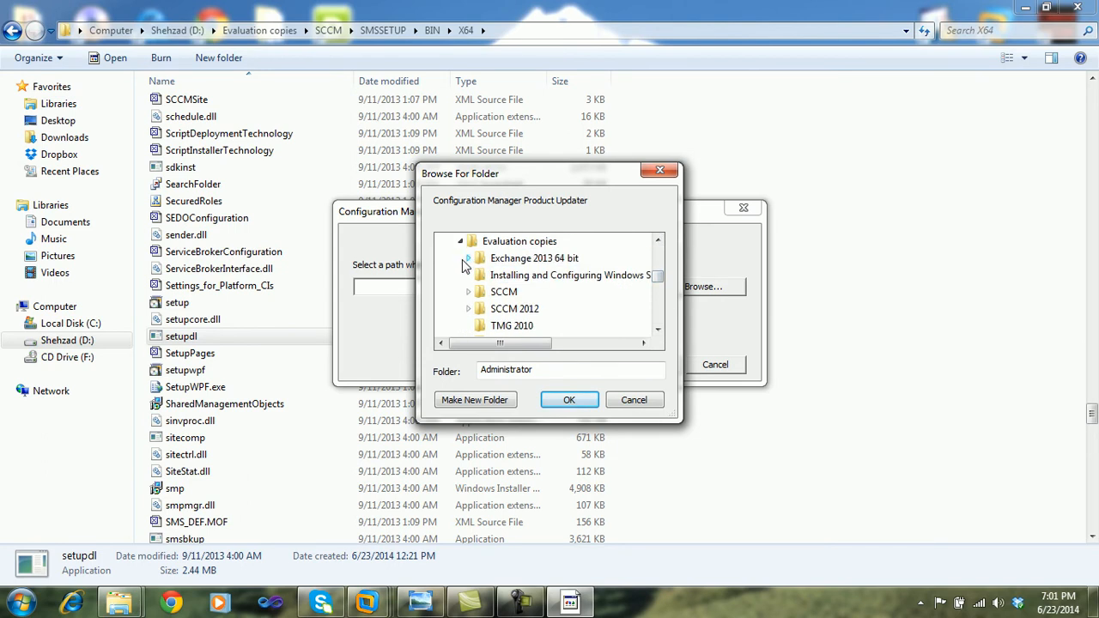
{"action": "left_click", "coordinate": [468, 293]}
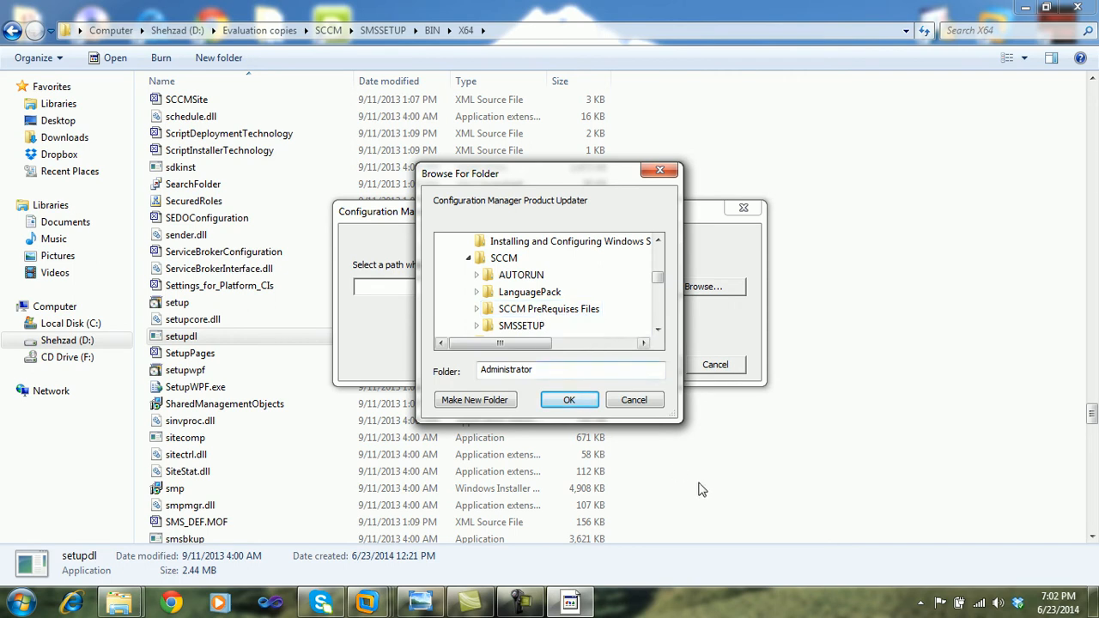
{"action": "left_click", "coordinate": [633, 400]}
{"action": "left_click", "coordinate": [716, 364]}
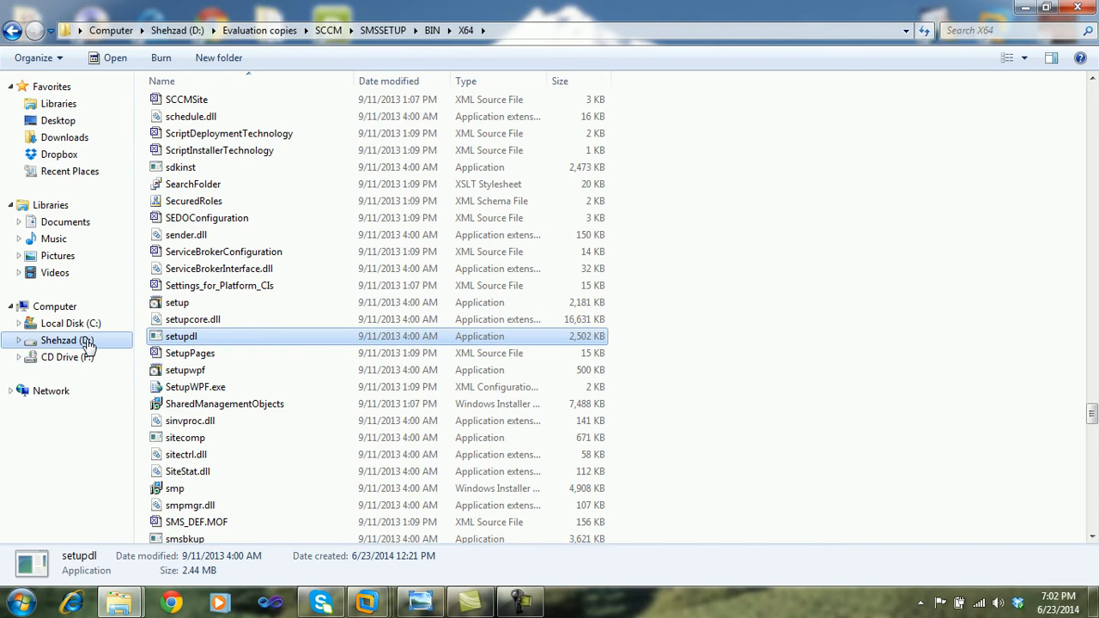
Open the SCCM PreRequises Files folder under D:\Evaluation copies\SCCM and look through the downloaded files.
{"action": "left_click", "coordinate": [259, 30]}
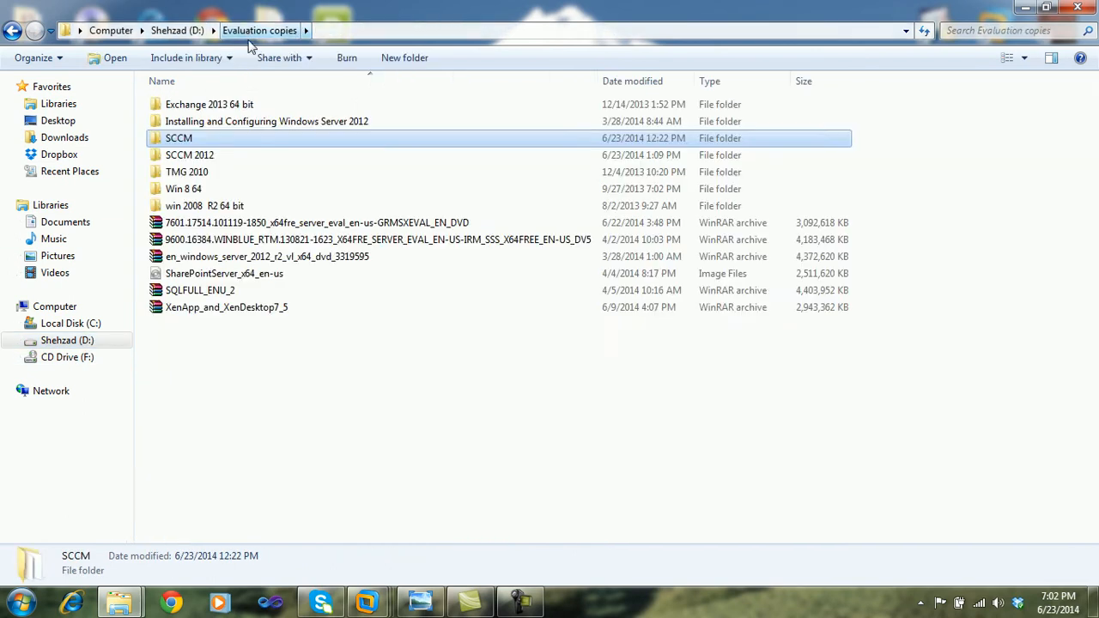
{"action": "double_click", "coordinate": [197, 140]}
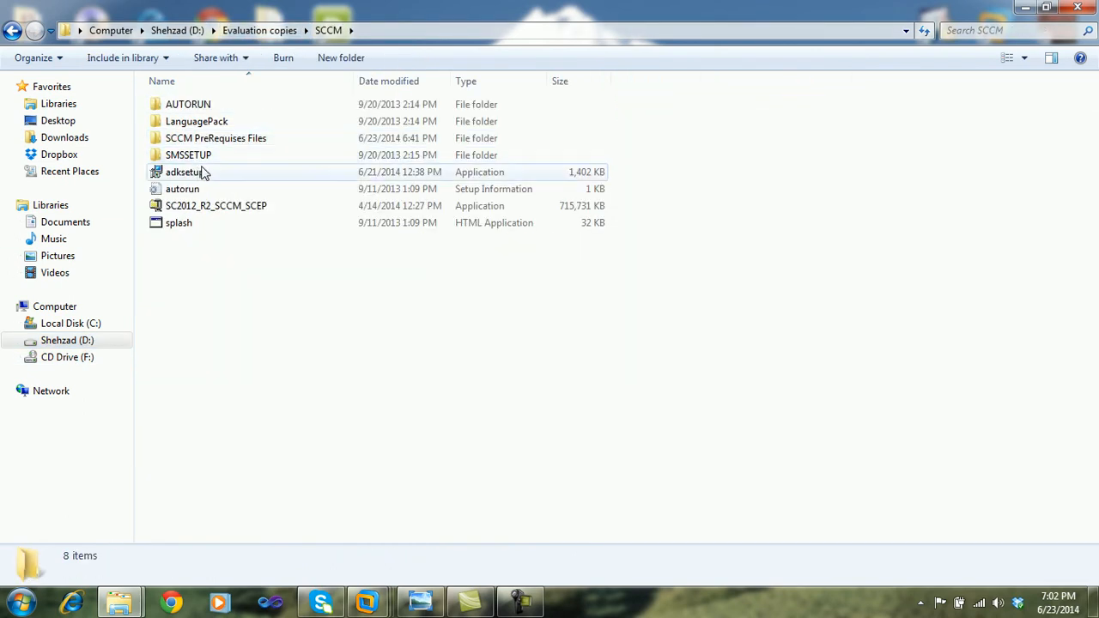
{"action": "left_click", "coordinate": [230, 142]}
{"action": "double_click", "coordinate": [230, 143]}
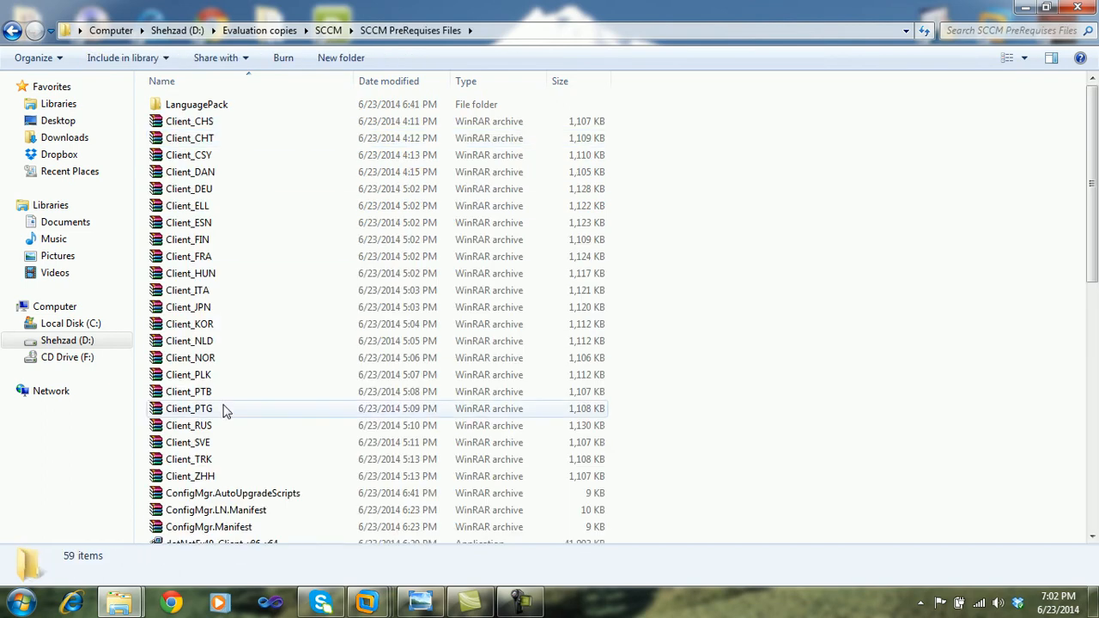
{"action": "left_click_drag", "start_coordinate": [1092, 157], "coordinate": [1094, 322]}
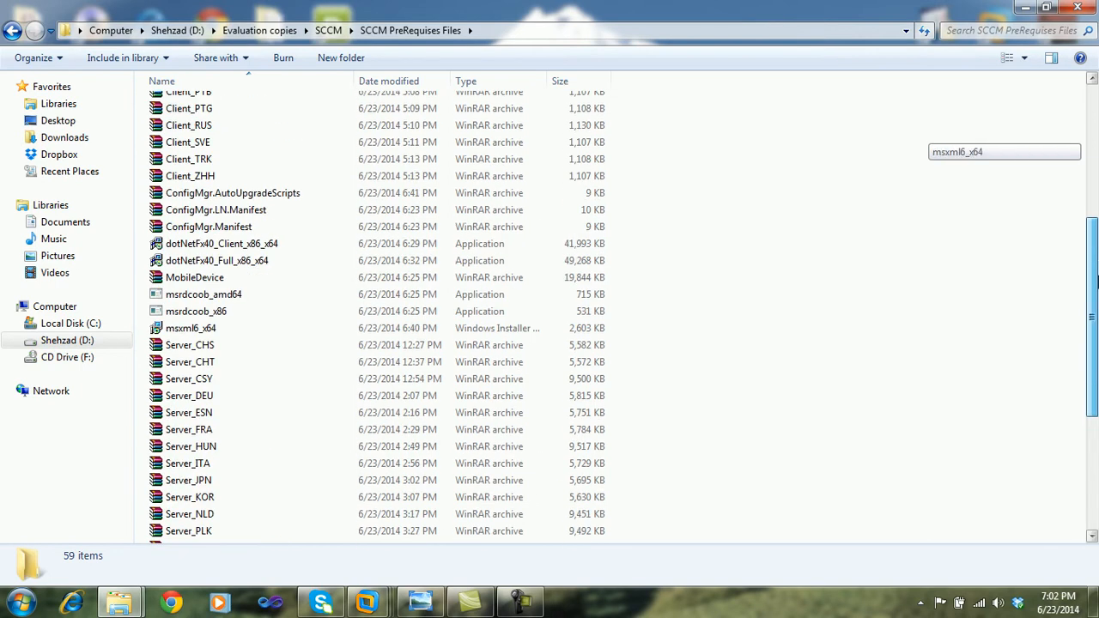
Check the Sccm Error image again, close it, and review the prerequisite file list from its beginning.
{"action": "left_click", "coordinate": [420, 603]}
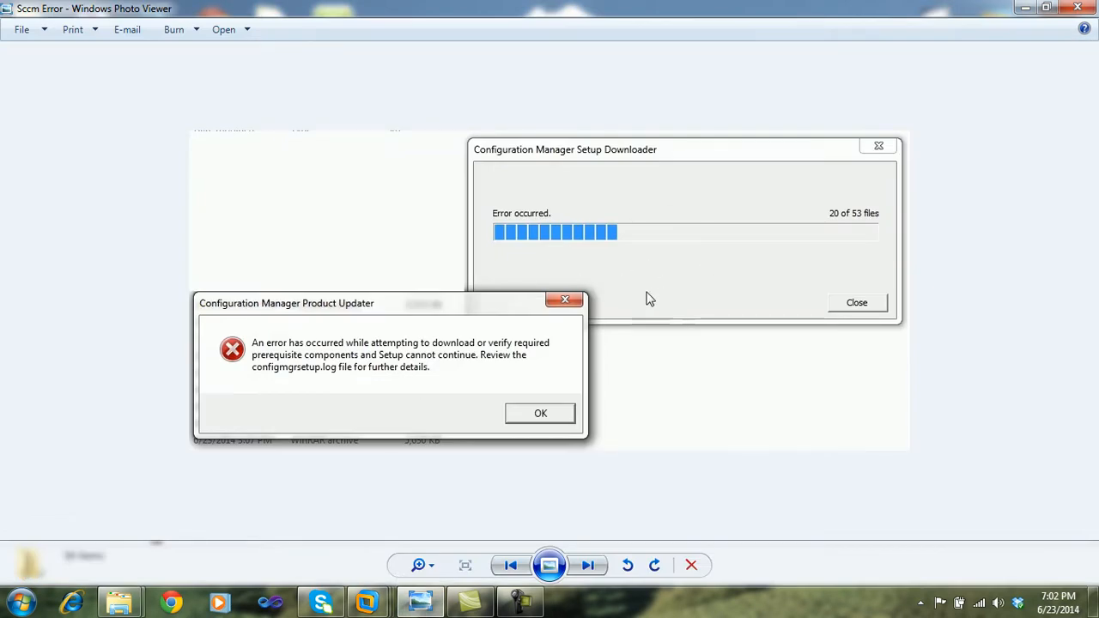
{"action": "left_click", "coordinate": [1065, 8]}
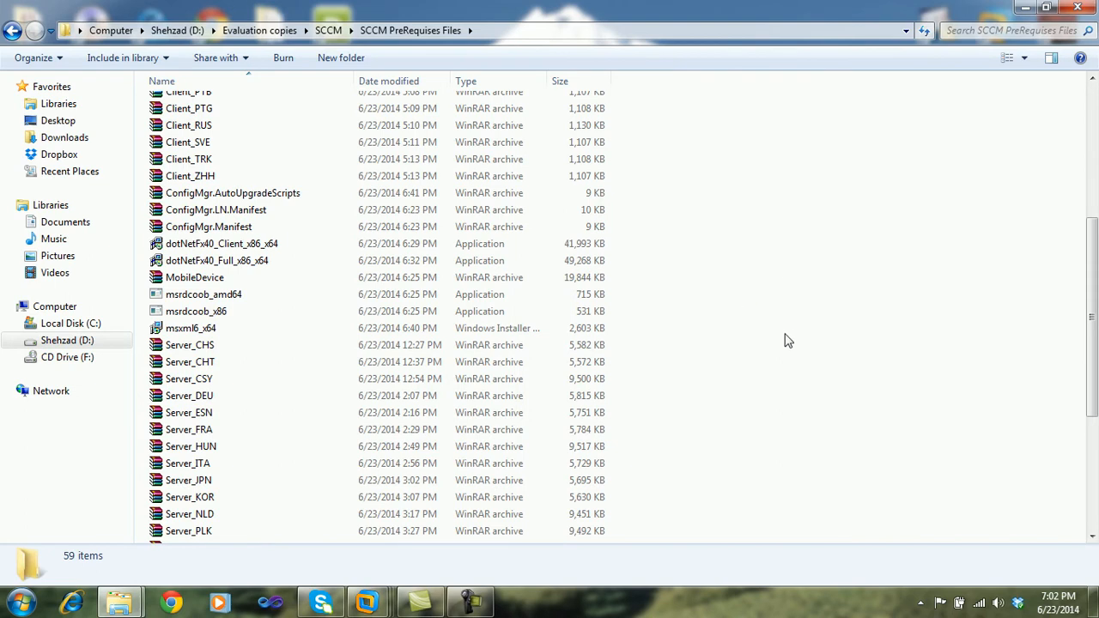
{"action": "left_click_drag", "start_coordinate": [1093, 299], "coordinate": [1094, 169]}
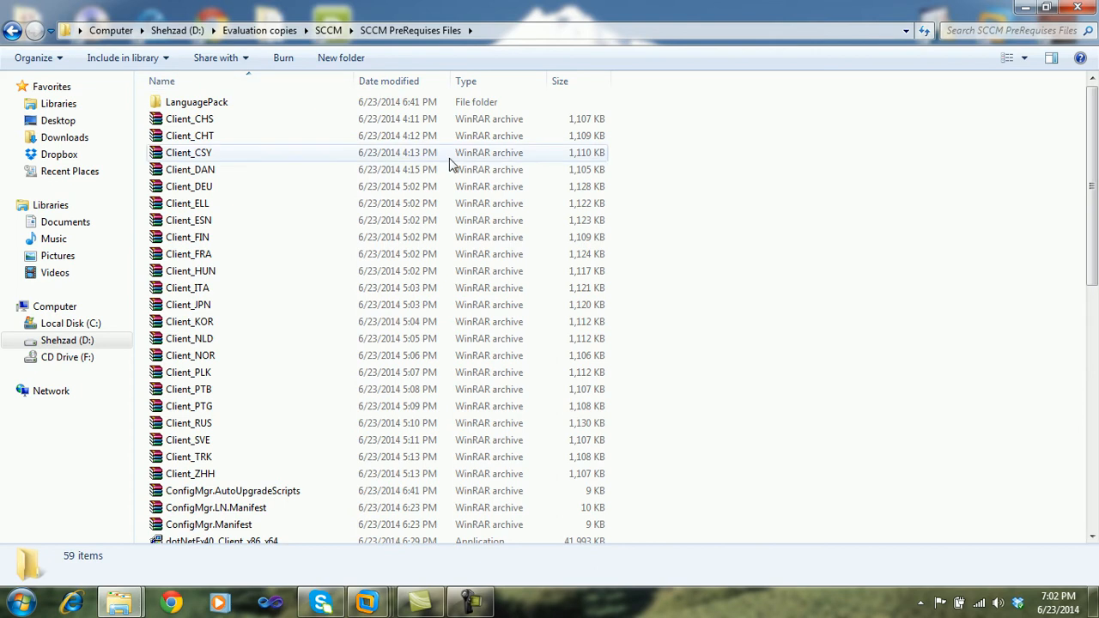
Close the host's prerequisite files folder, switch to the SCCM-Server virtual machine in VMware, and close its X64 folder window.
{"action": "left_click", "coordinate": [1079, 8]}
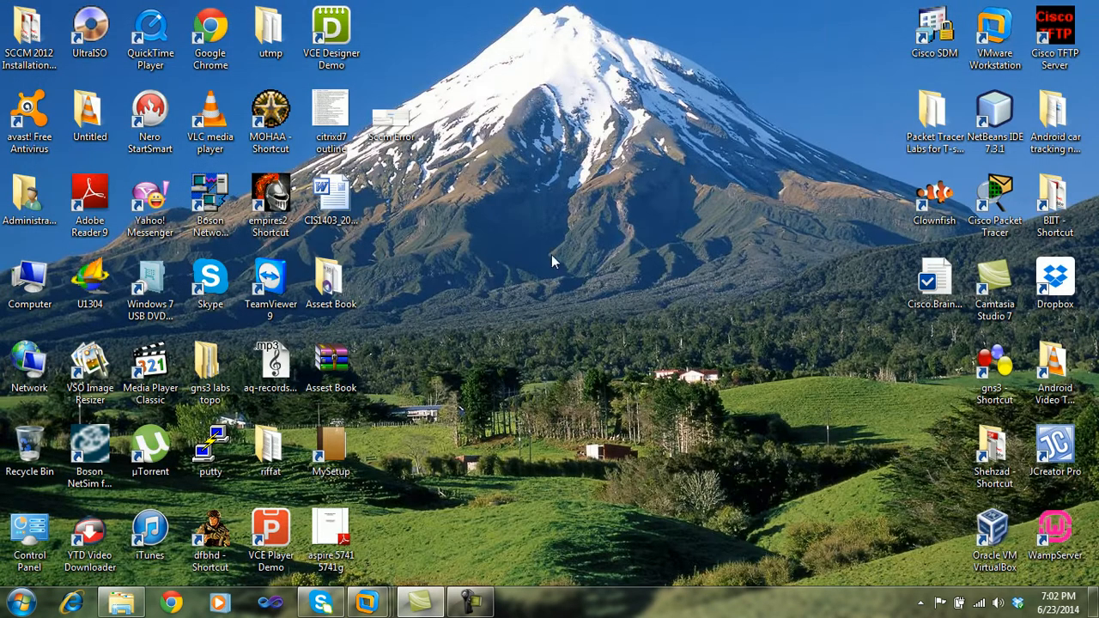
{"action": "mouse_move", "coordinate": [367, 604]}
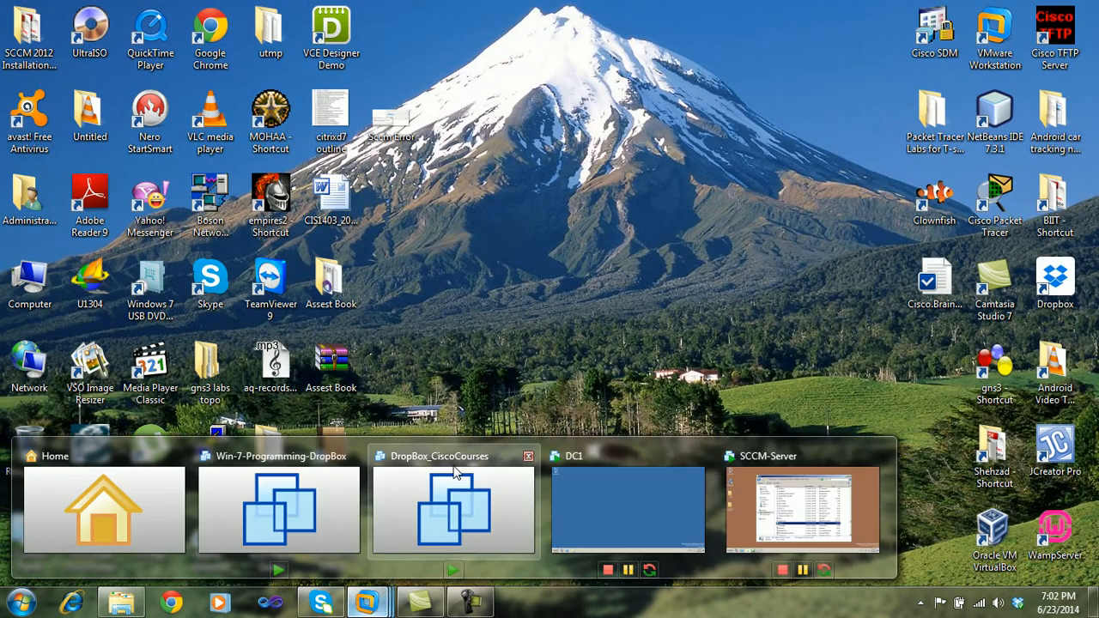
{"action": "left_click", "coordinate": [758, 463]}
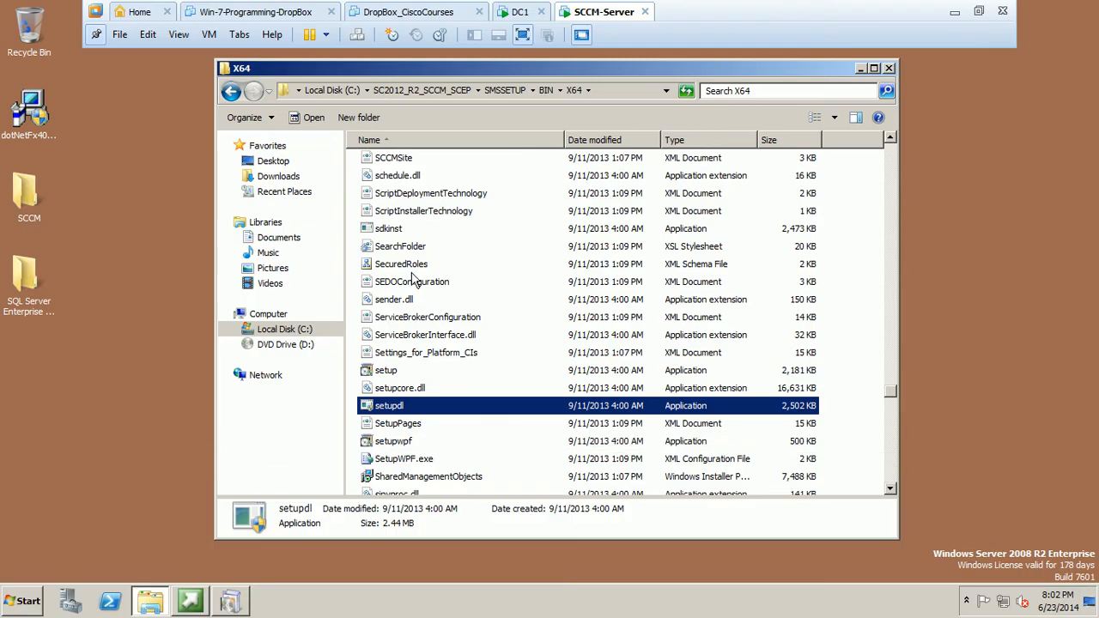
{"action": "left_click", "coordinate": [889, 68]}
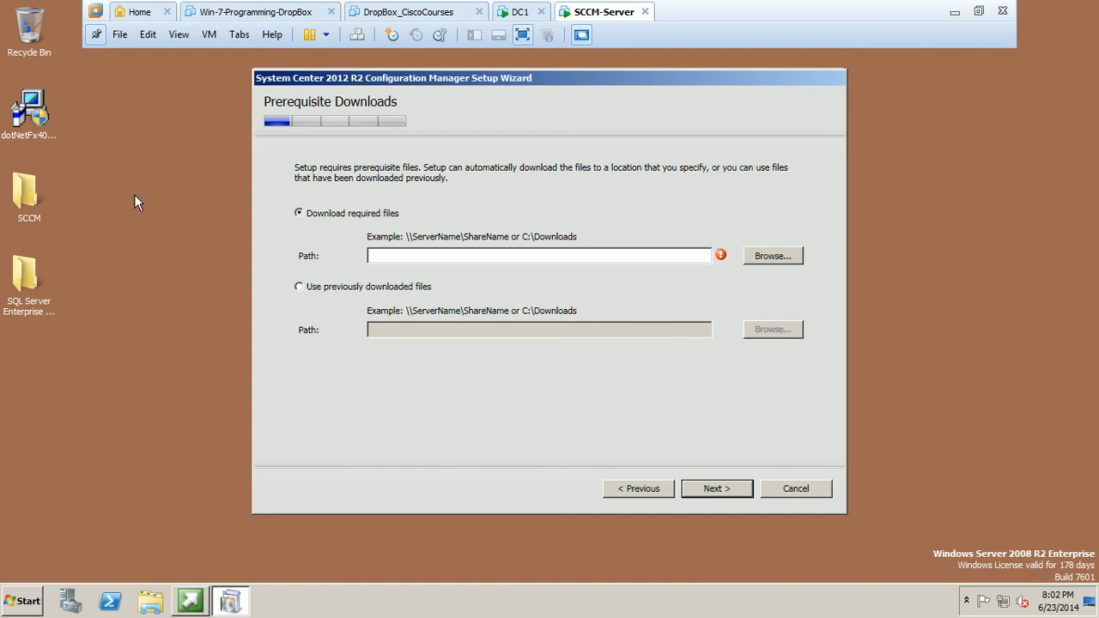
Open the SCCM PreRequises Files folder on the server's C drive, look through the copied files, and close the window.
{"action": "left_click", "coordinate": [12, 609]}
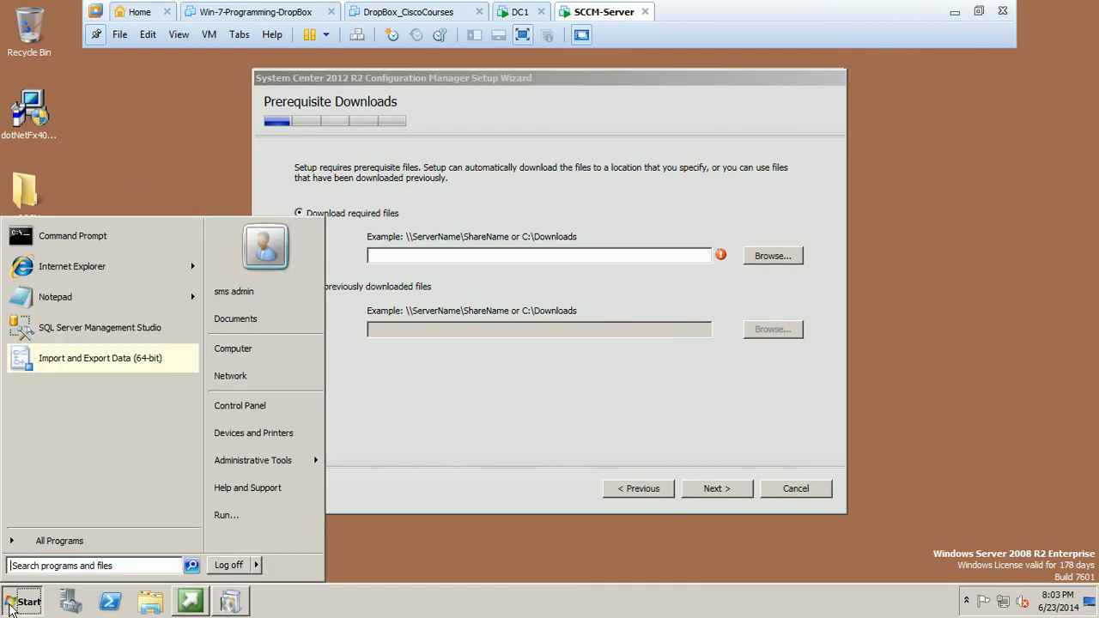
{"action": "left_click", "coordinate": [239, 355]}
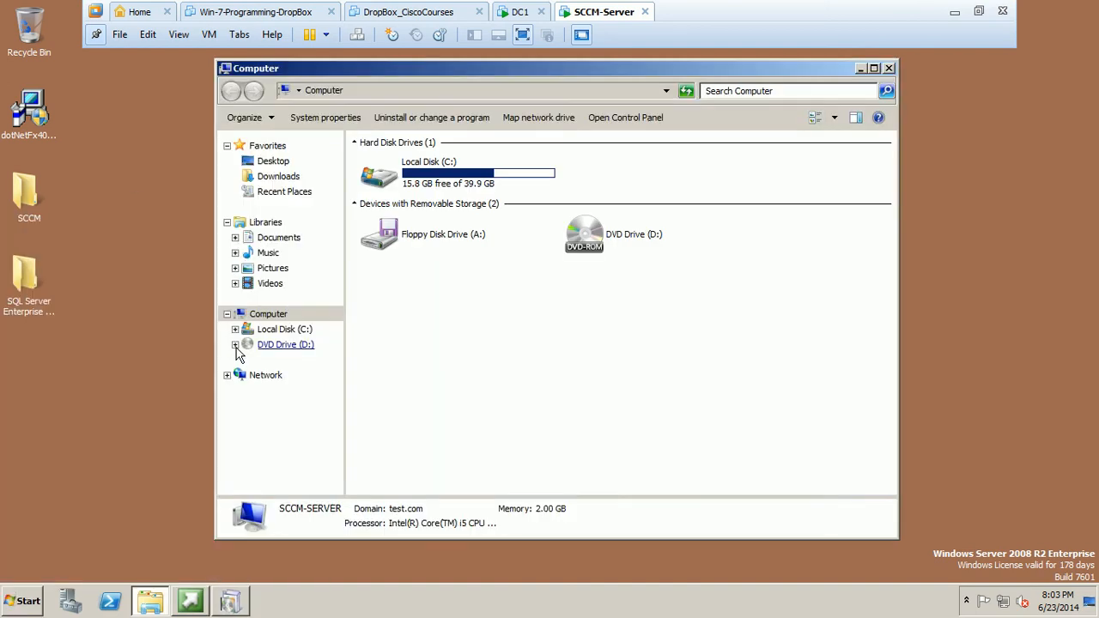
{"action": "left_click", "coordinate": [284, 330]}
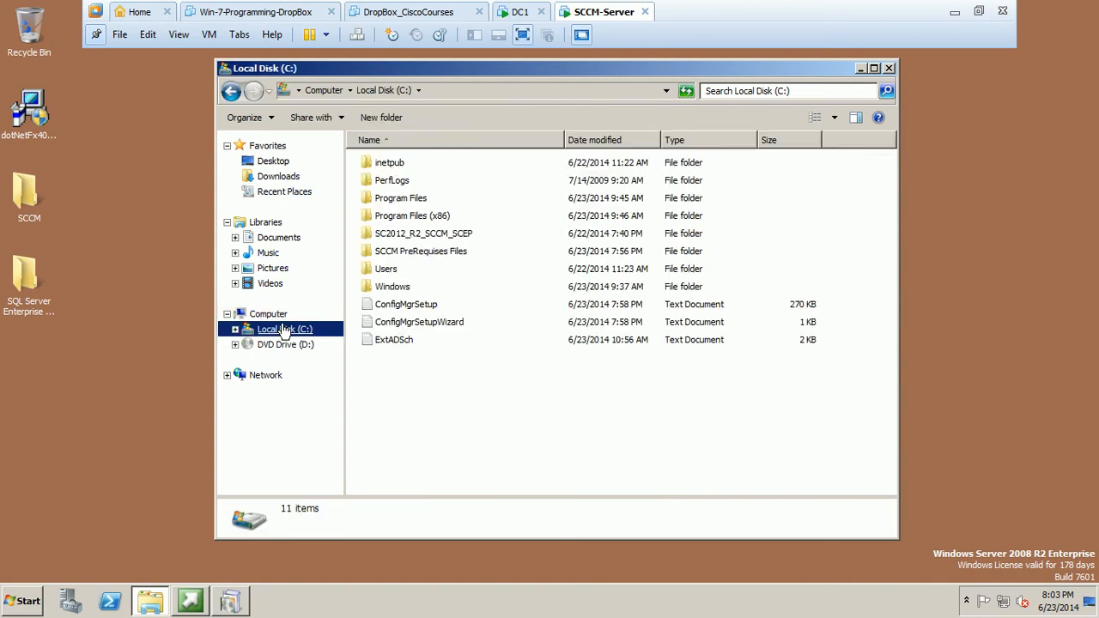
{"action": "left_click", "coordinate": [418, 239]}
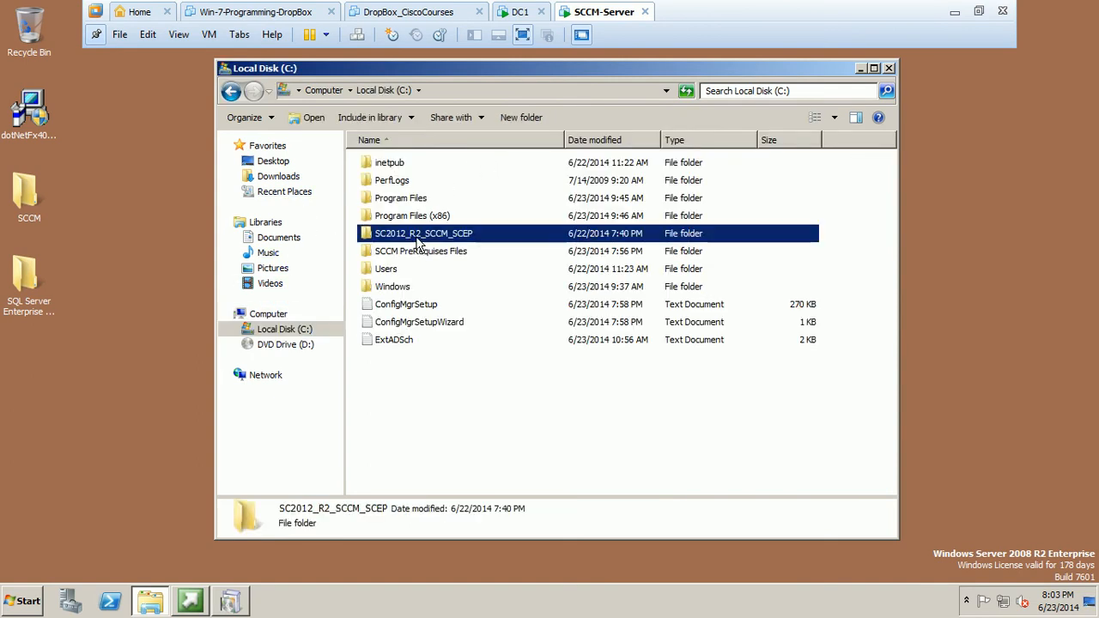
{"action": "left_click", "coordinate": [417, 251]}
{"action": "double_click", "coordinate": [433, 262]}
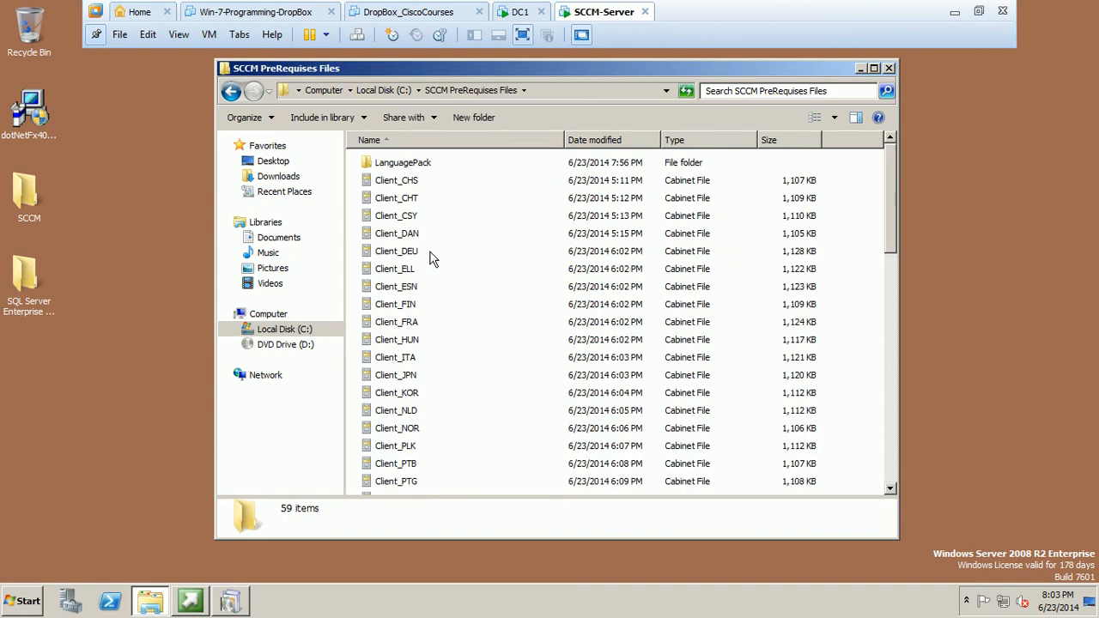
{"action": "scroll", "coordinate": [892, 212], "scroll_direction": "down", "scroll_amount": 3}
{"action": "left_click_drag", "start_coordinate": [892, 211], "coordinate": [891, 150]}
{"action": "left_click", "coordinate": [889, 68]}
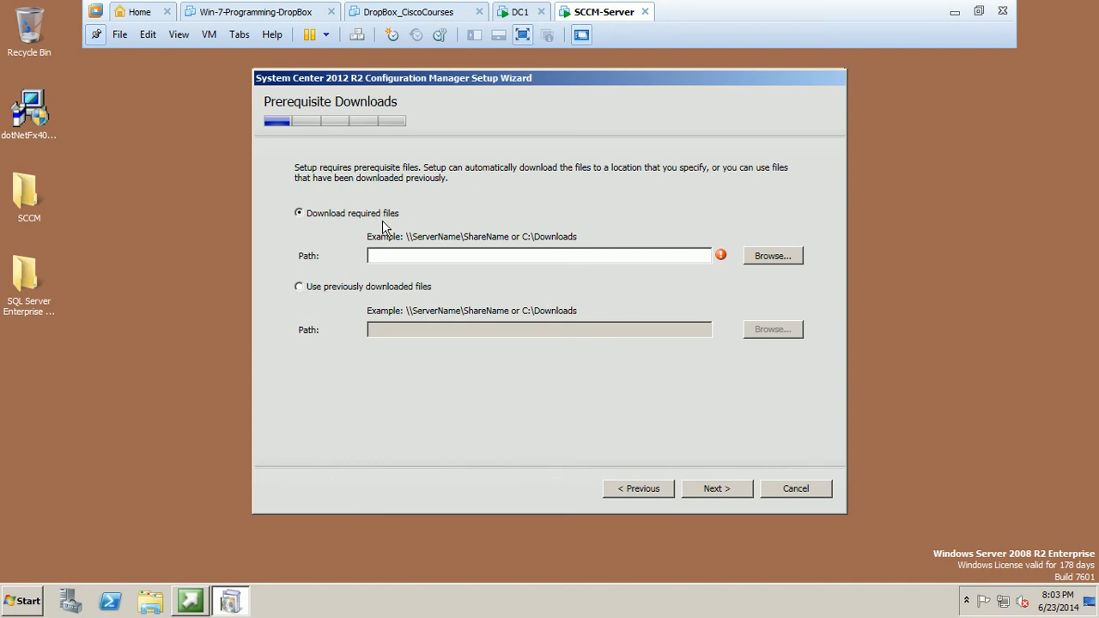
Set the wizard to use previously downloaded files from C:\SCCM PreRequises Files and continue past the prerequisite downloads.
{"action": "left_click", "coordinate": [335, 289]}
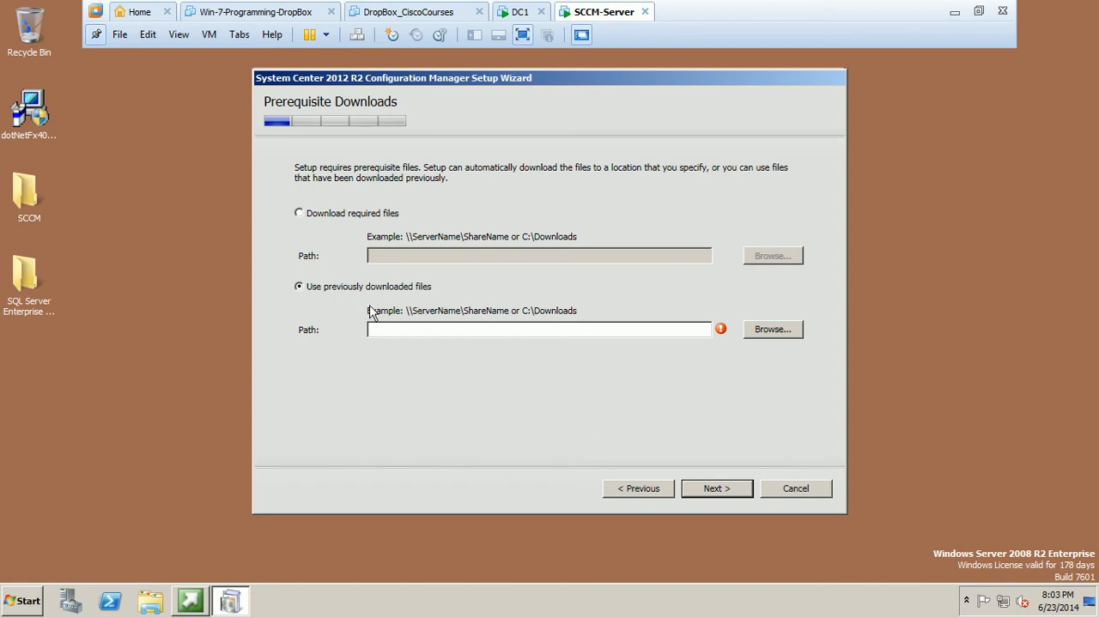
{"action": "left_click", "coordinate": [329, 216]}
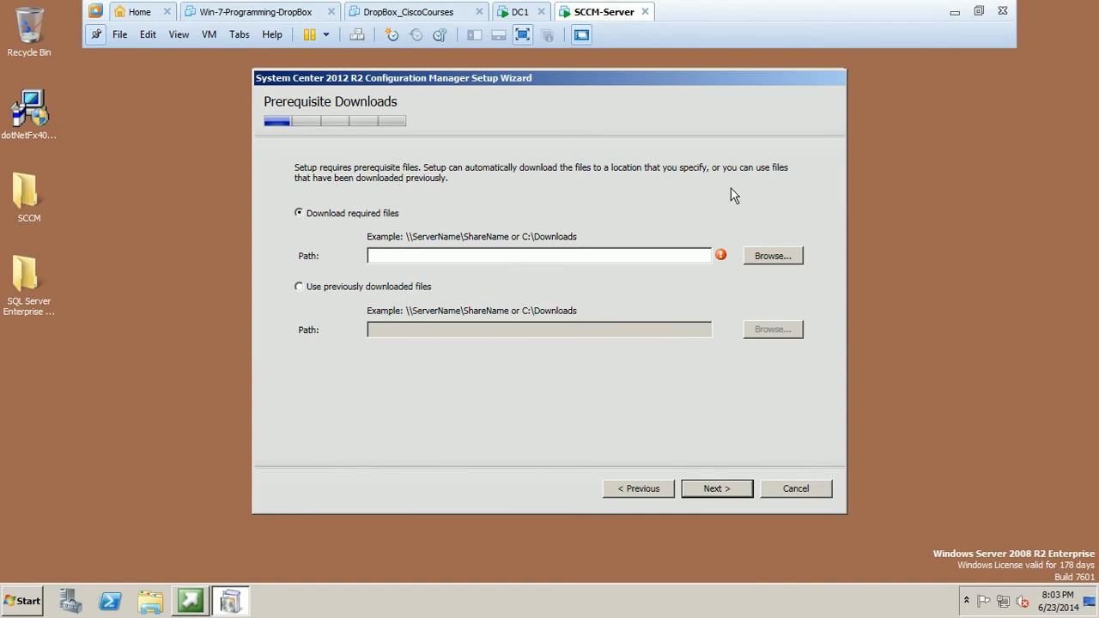
{"action": "left_click", "coordinate": [357, 286]}
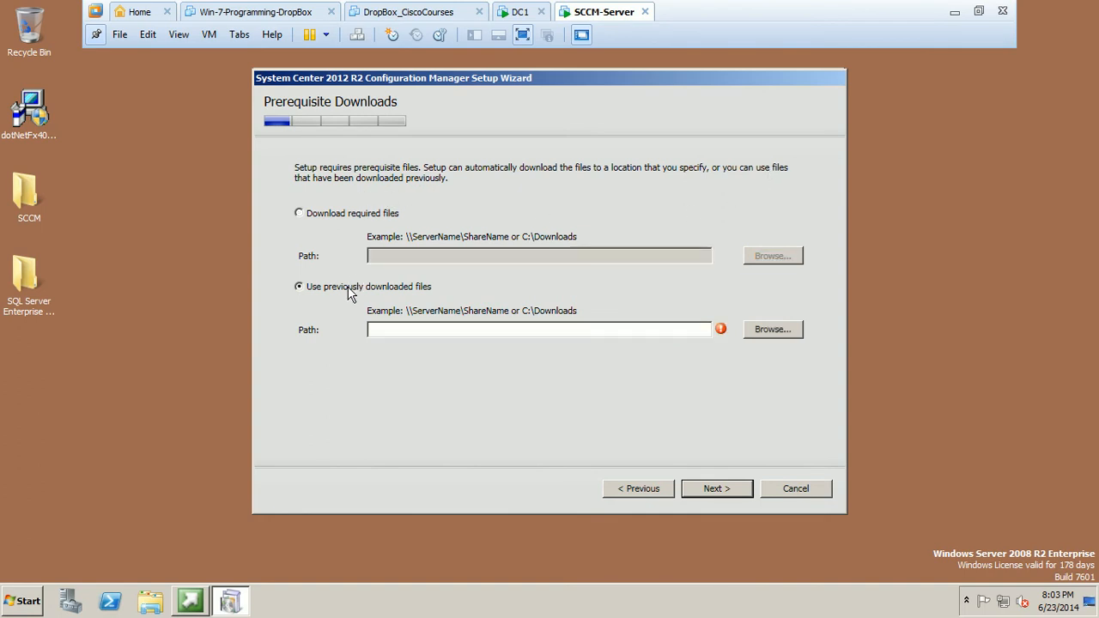
{"action": "left_click", "coordinate": [757, 331]}
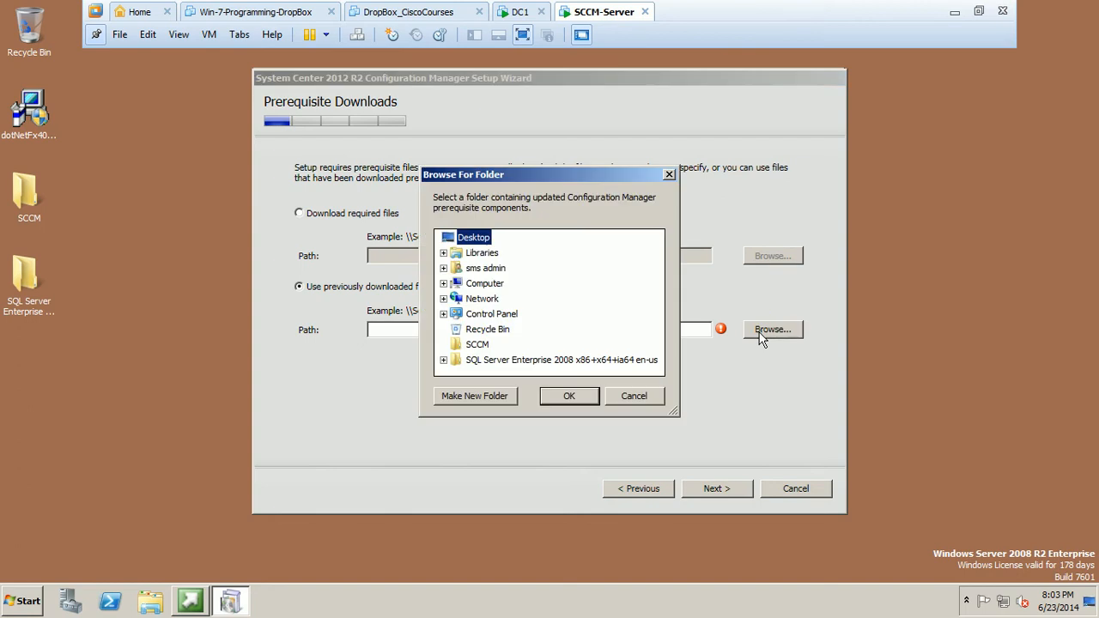
{"action": "left_click", "coordinate": [445, 284]}
{"action": "left_click", "coordinate": [455, 314]}
{"action": "left_click", "coordinate": [503, 330]}
{"action": "double_click", "coordinate": [502, 330]}
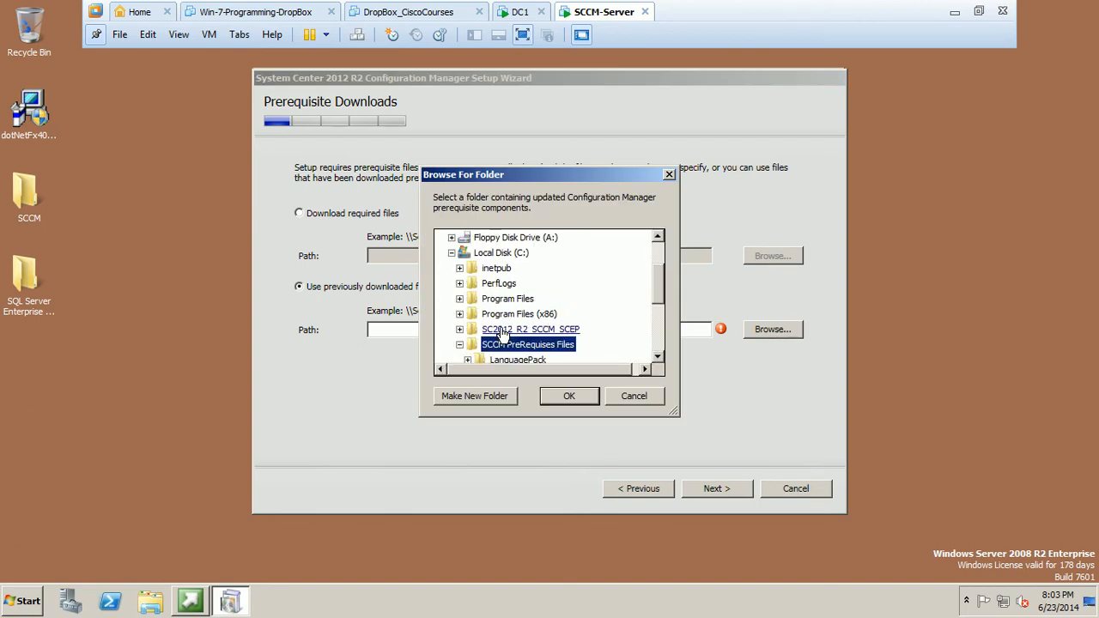
{"action": "left_click", "coordinate": [568, 395]}
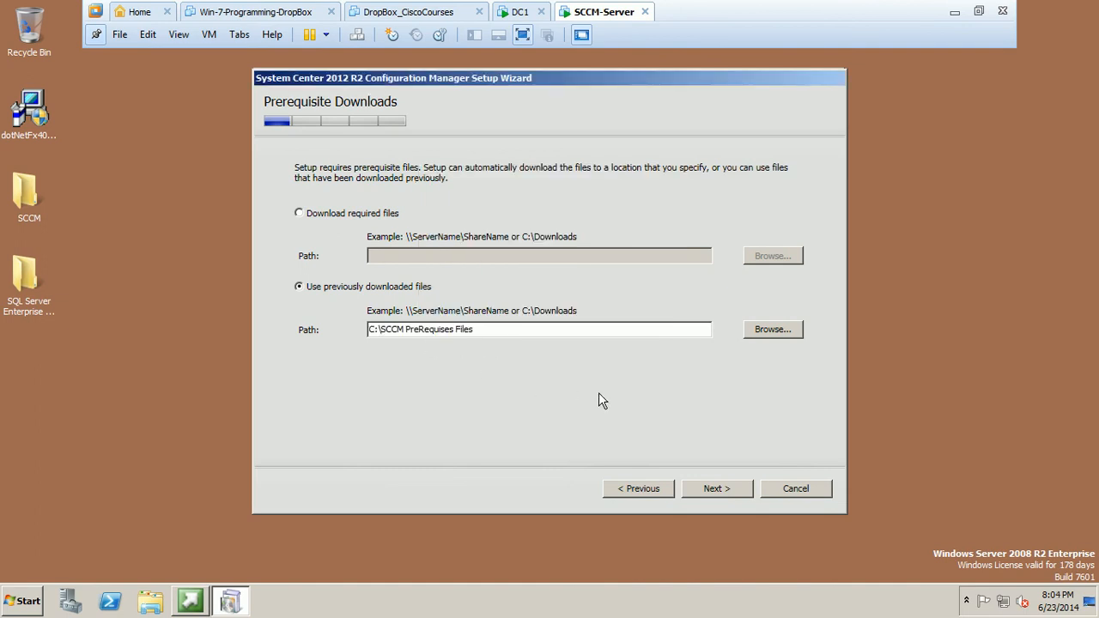
{"action": "left_click", "coordinate": [719, 494]}
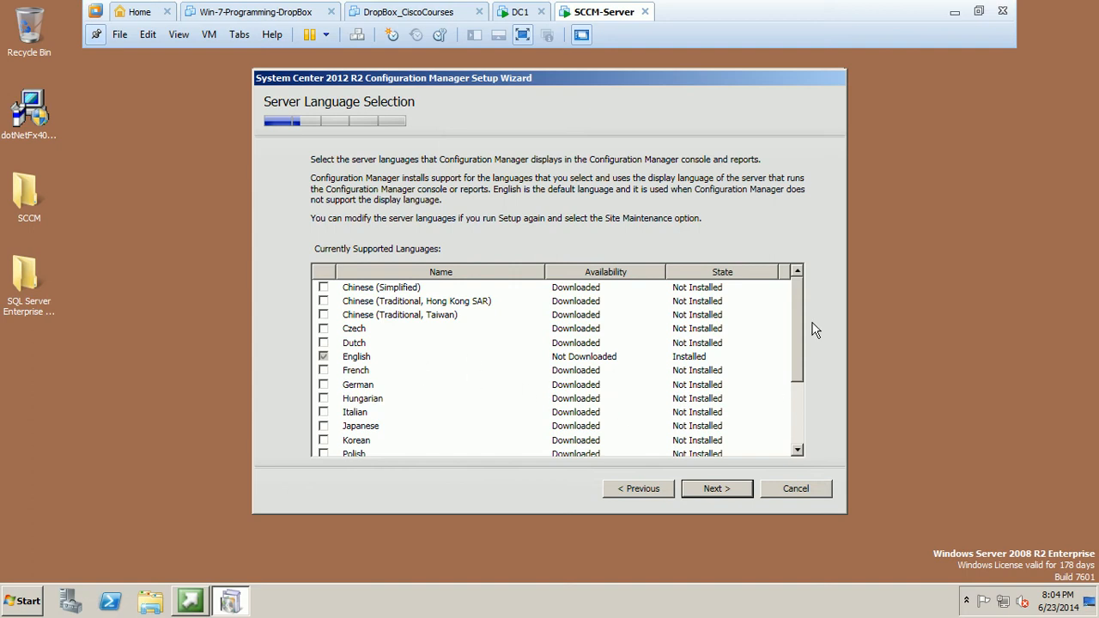
Look through the server and client language lists and continue with the default English selection for both.
{"action": "mouse_move", "coordinate": [797, 325]}
{"action": "left_mouse_down"}
{"action": "mouse_move", "coordinate": [807, 410]}
{"action": "mouse_move", "coordinate": [813, 310]}
{"action": "left_mouse_up"}
{"action": "left_click", "coordinate": [715, 490]}
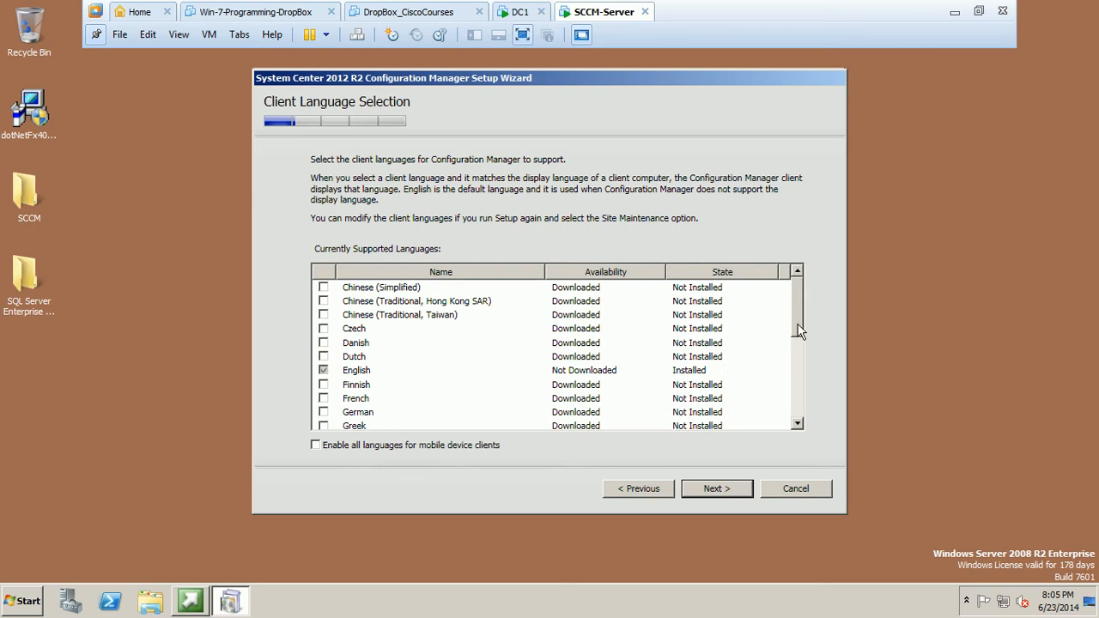
{"action": "mouse_move", "coordinate": [798, 313]}
{"action": "left_mouse_down"}
{"action": "mouse_move", "coordinate": [799, 391]}
{"action": "mouse_move", "coordinate": [799, 317]}
{"action": "left_mouse_up"}
{"action": "left_click", "coordinate": [714, 489]}
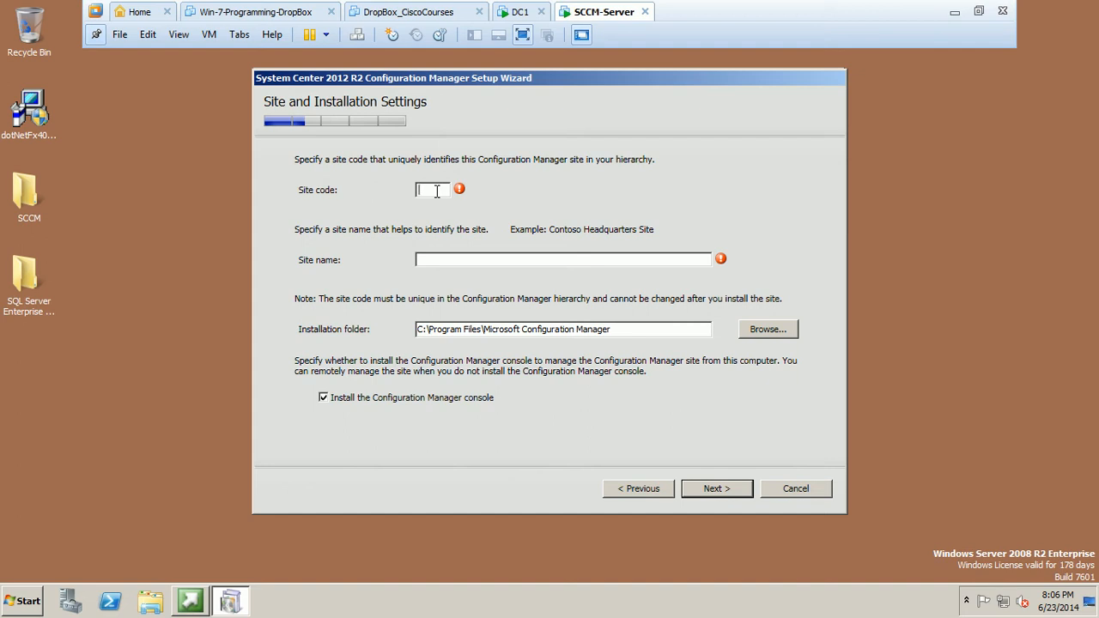
Enter ISB as the site code and ISB Test as the site name.
{"action": "type", "text": "ISB"}
{"action": "left_click", "coordinate": [438, 258]}
{"action": "type", "text": "ISB Test"}
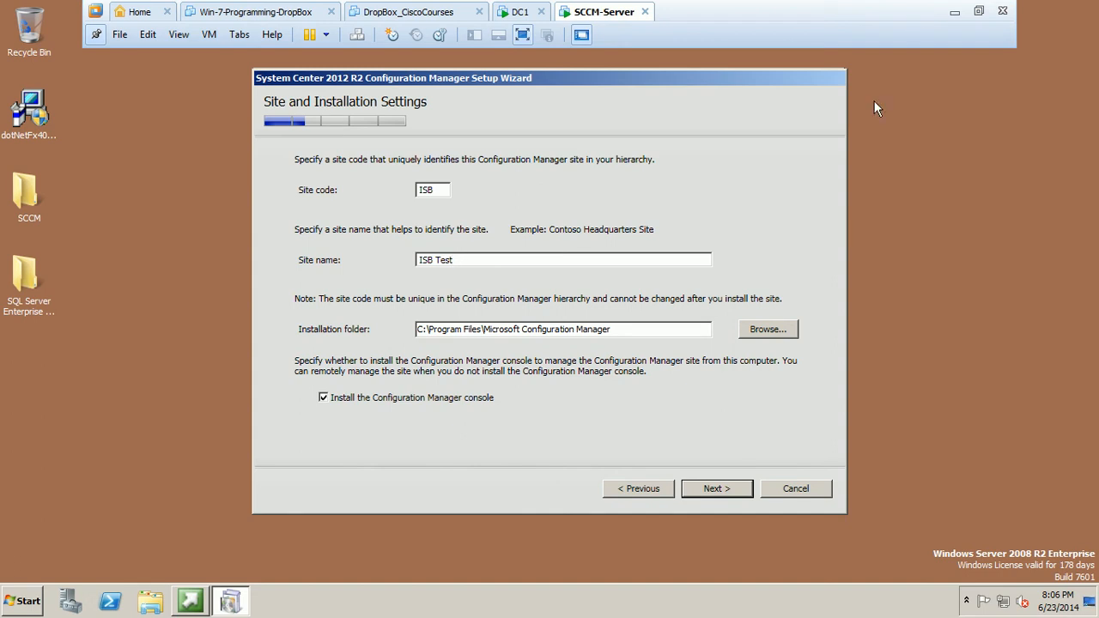
Minimize the virtual machine and paste the captured site settings screen into a new Paint picture.
{"action": "left_click", "coordinate": [954, 11]}
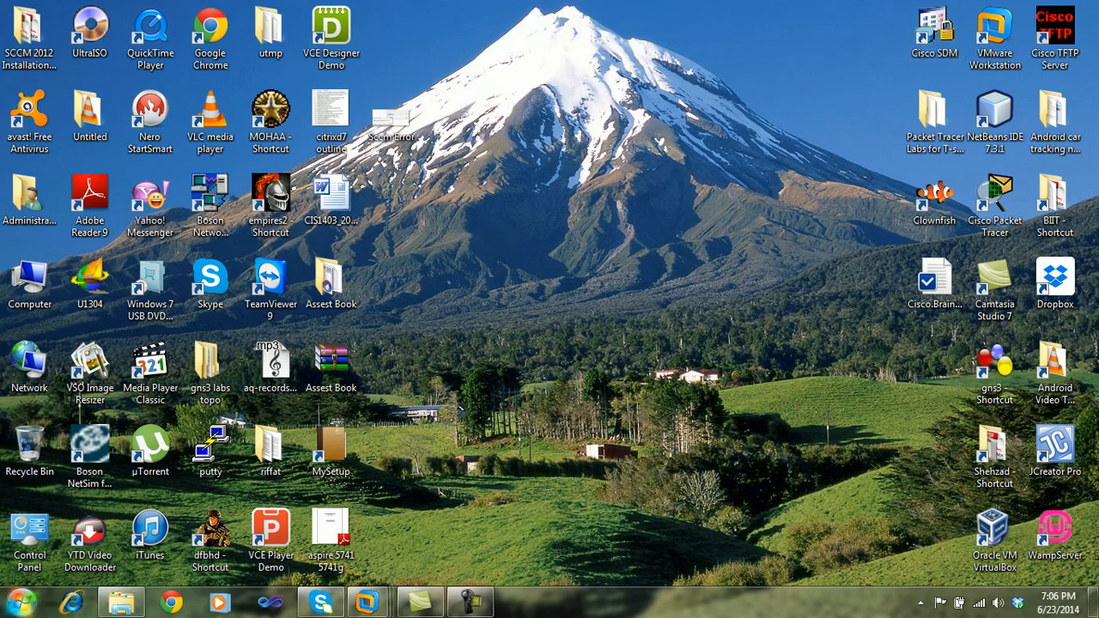
{"action": "key", "text": "super"}
{"action": "left_click", "coordinate": [111, 75]}
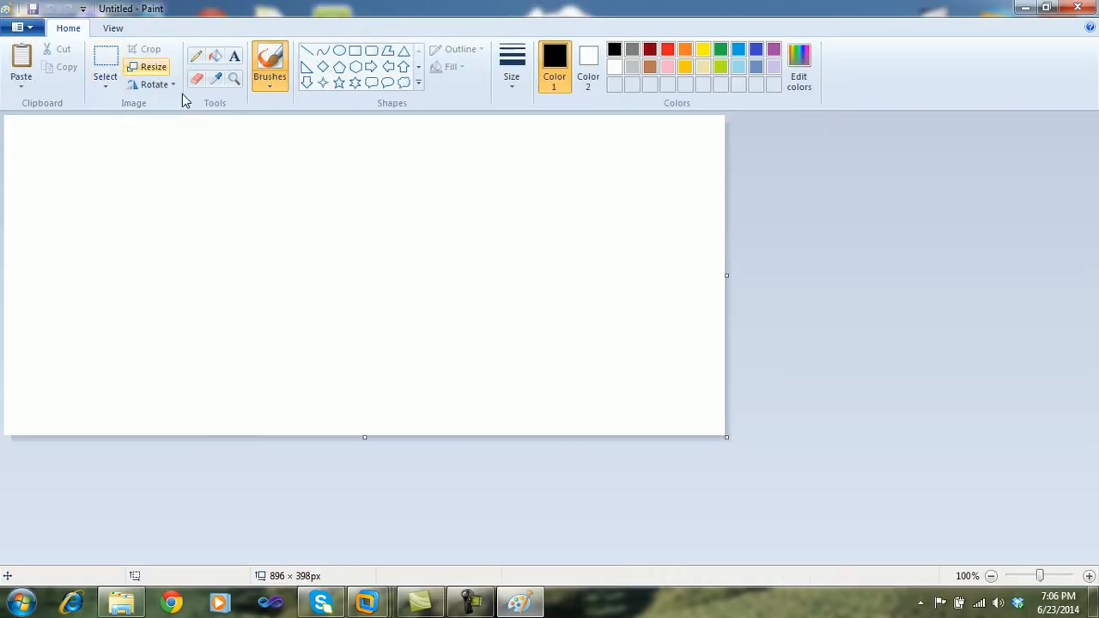
{"action": "left_click", "coordinate": [21, 59]}
{"action": "left_click_drag", "start_coordinate": [1092, 215], "coordinate": [1091, 103]}
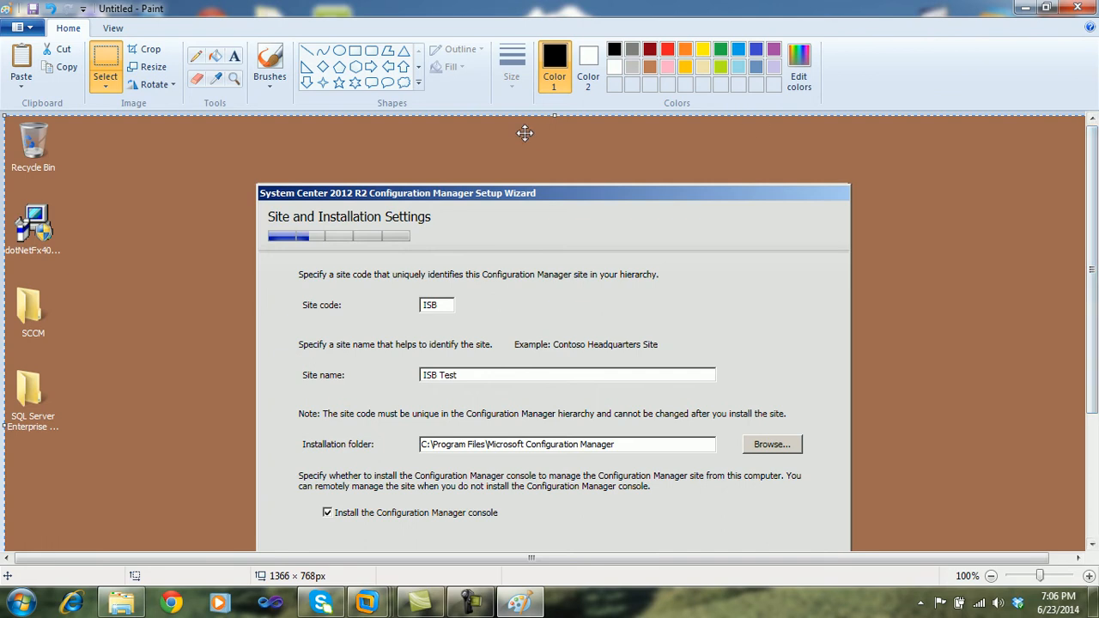
Save the pasted screenshot to the desktop as a JPEG picture named SCCM side code.
{"action": "left_click", "coordinate": [31, 27]}
{"action": "mouse_move", "coordinate": [62, 170]}
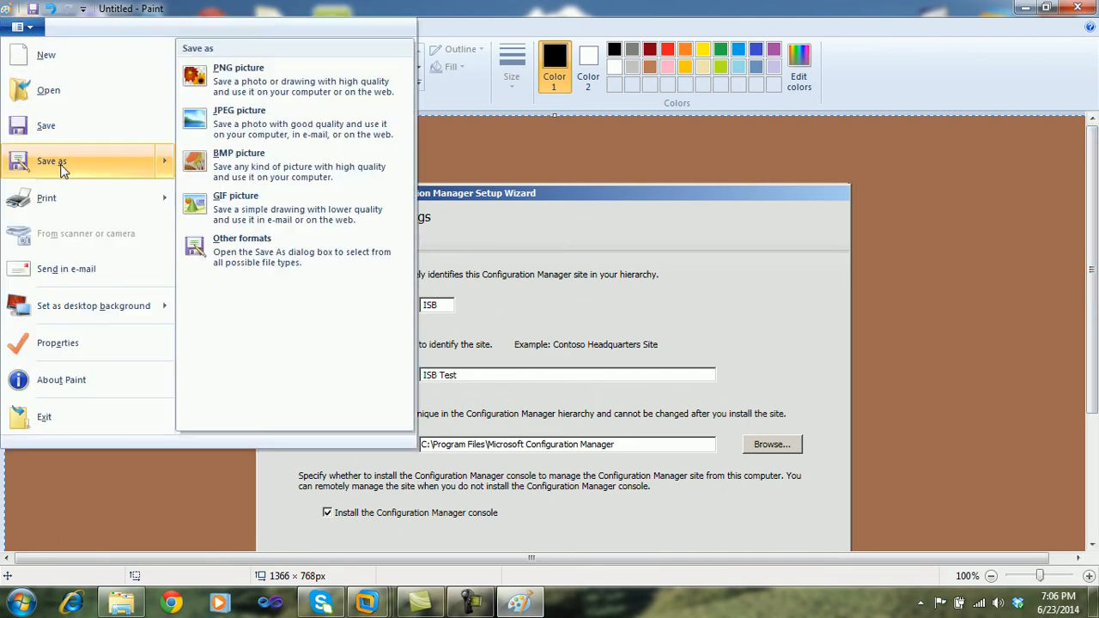
{"action": "left_click", "coordinate": [234, 116]}
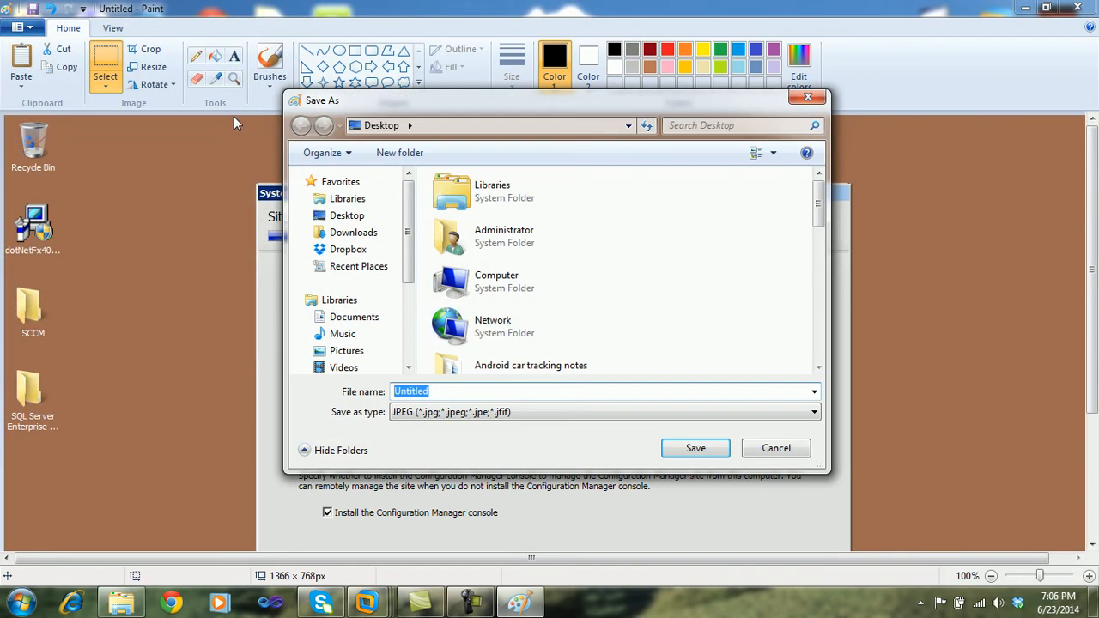
{"action": "type", "text": "SCC"}
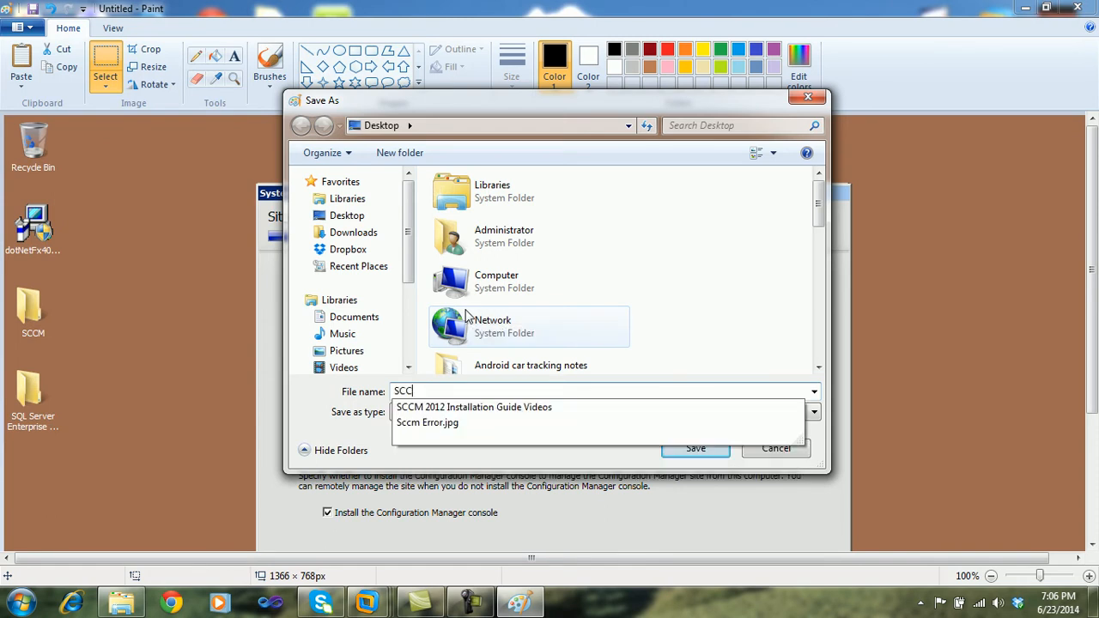
{"action": "type", "text": "M side code"}
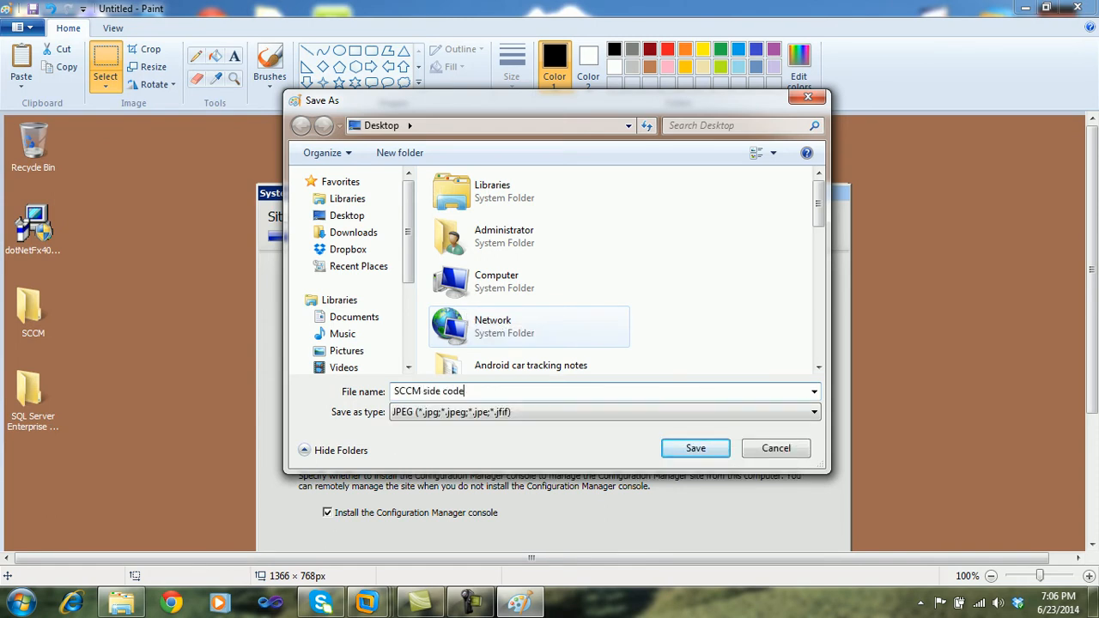
{"action": "left_click", "coordinate": [697, 449]}
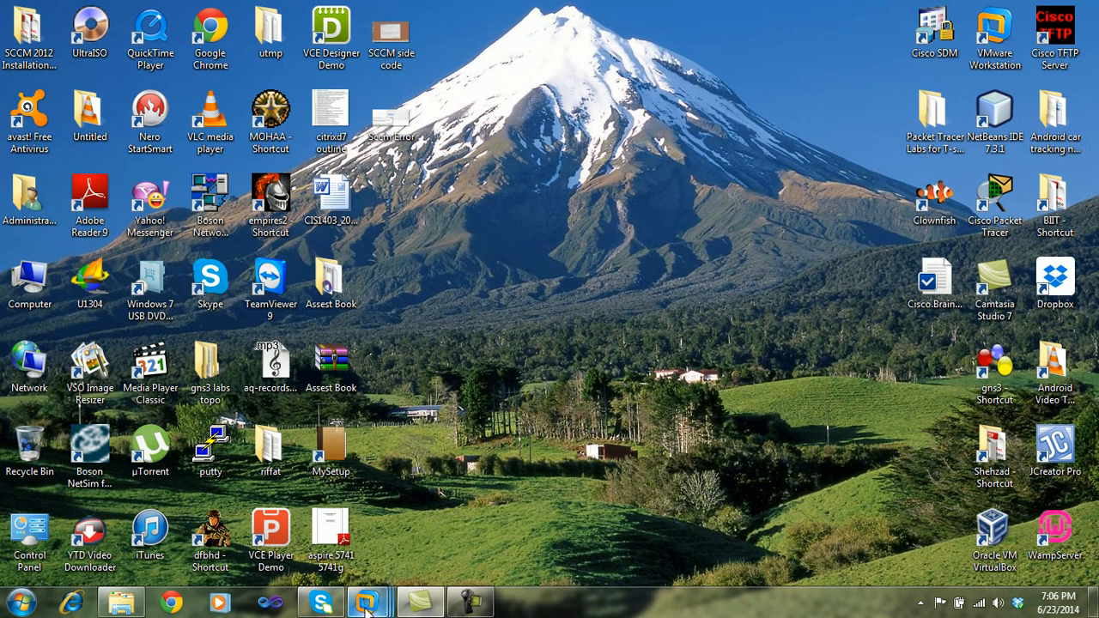
Switch back to the SCCM-Server virtual machine and continue past the site and installation settings.
{"action": "mouse_move", "coordinate": [367, 602]}
{"action": "left_click", "coordinate": [735, 491]}
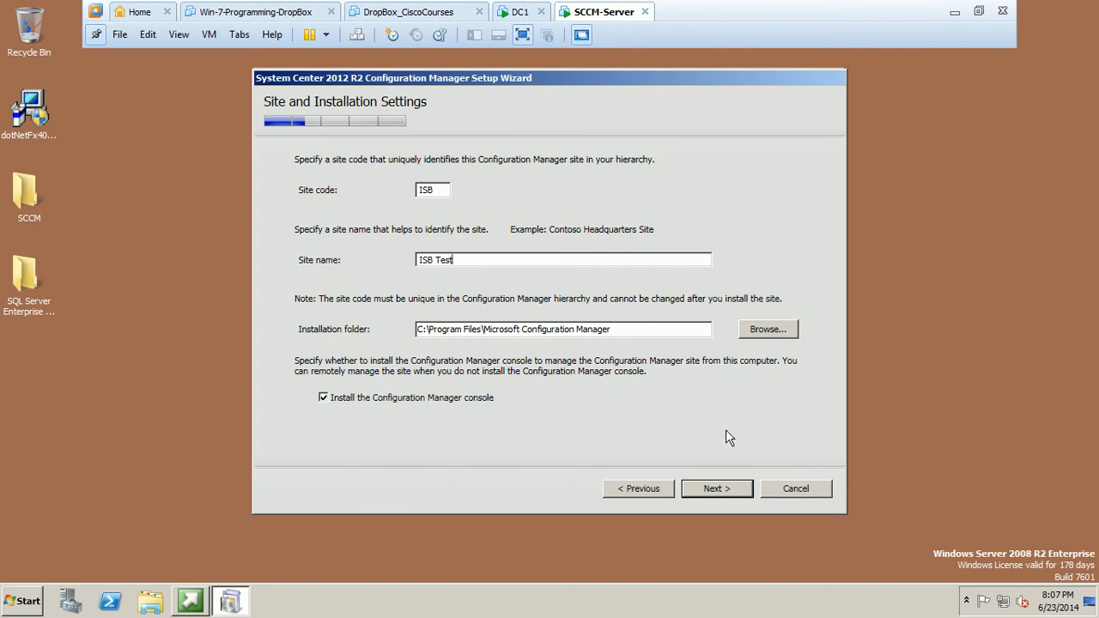
{"action": "left_click", "coordinate": [717, 488]}
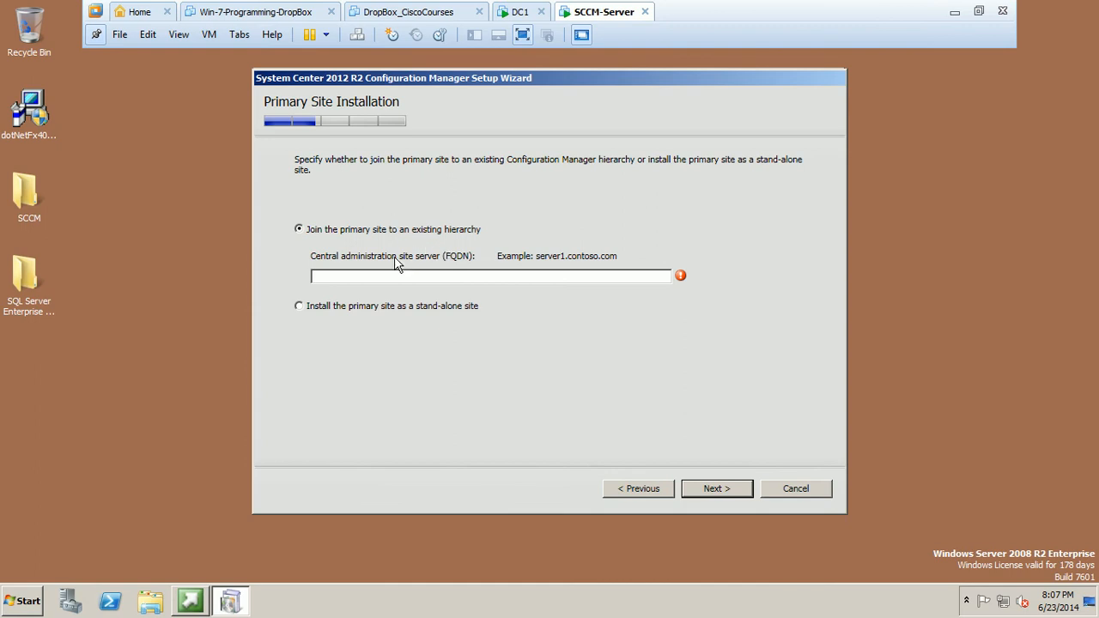
Choose to install the primary site as a stand-alone site and confirm the choice.
{"action": "left_click", "coordinate": [365, 307]}
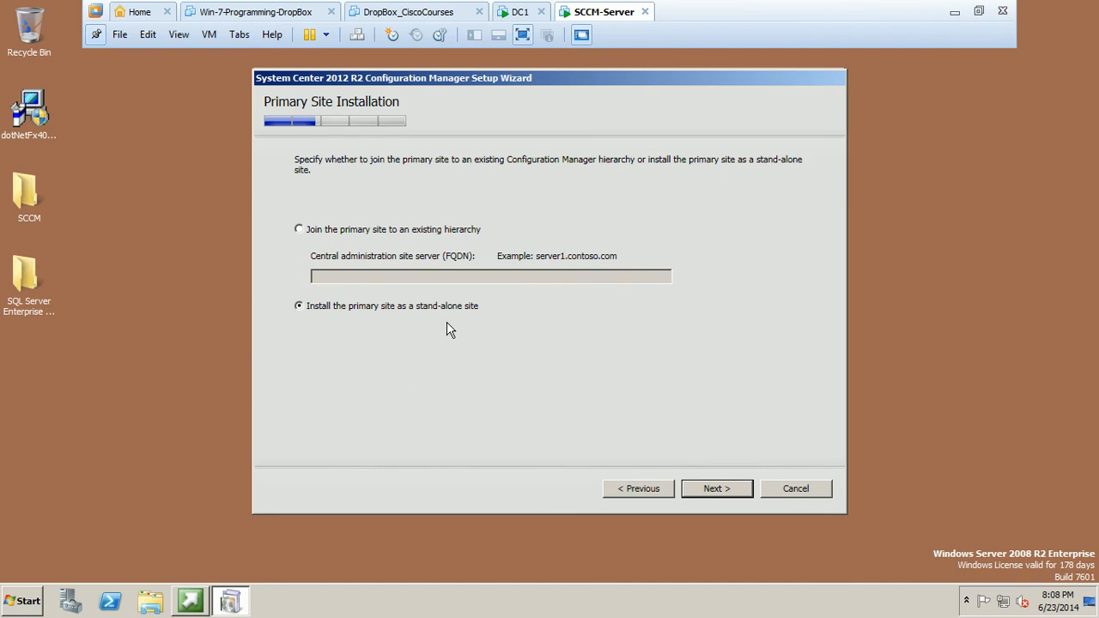
{"action": "left_click", "coordinate": [713, 490]}
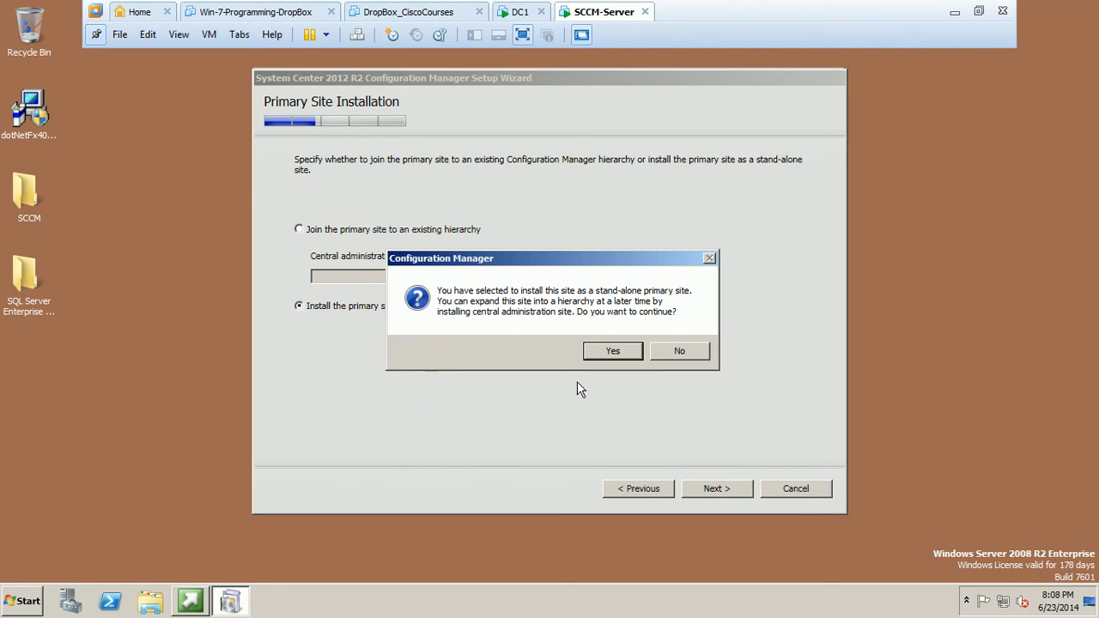
{"action": "left_click", "coordinate": [612, 352]}
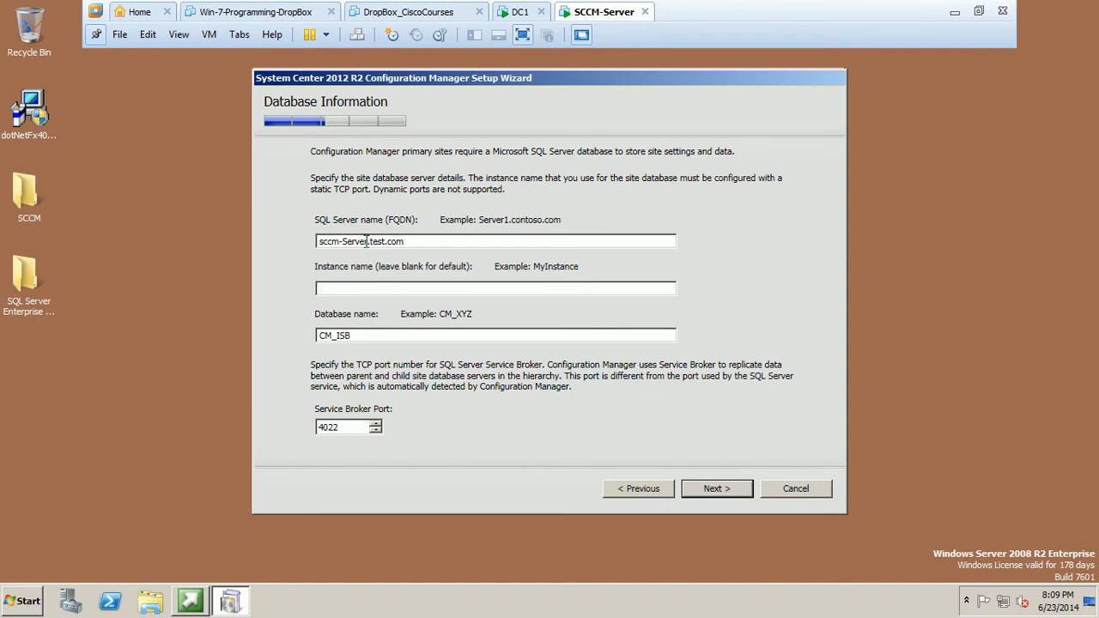
Examine the SQL Server host and domain name on the Database Information page.
{"action": "left_click_drag", "start_coordinate": [368, 243], "coordinate": [321, 245]}
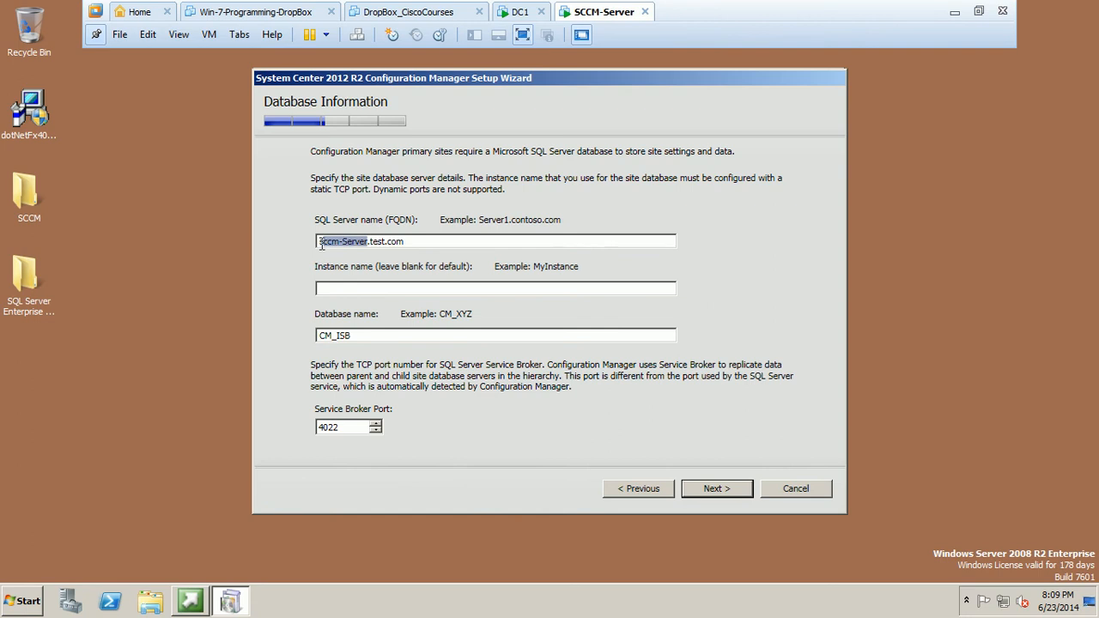
{"action": "left_click", "coordinate": [422, 243]}
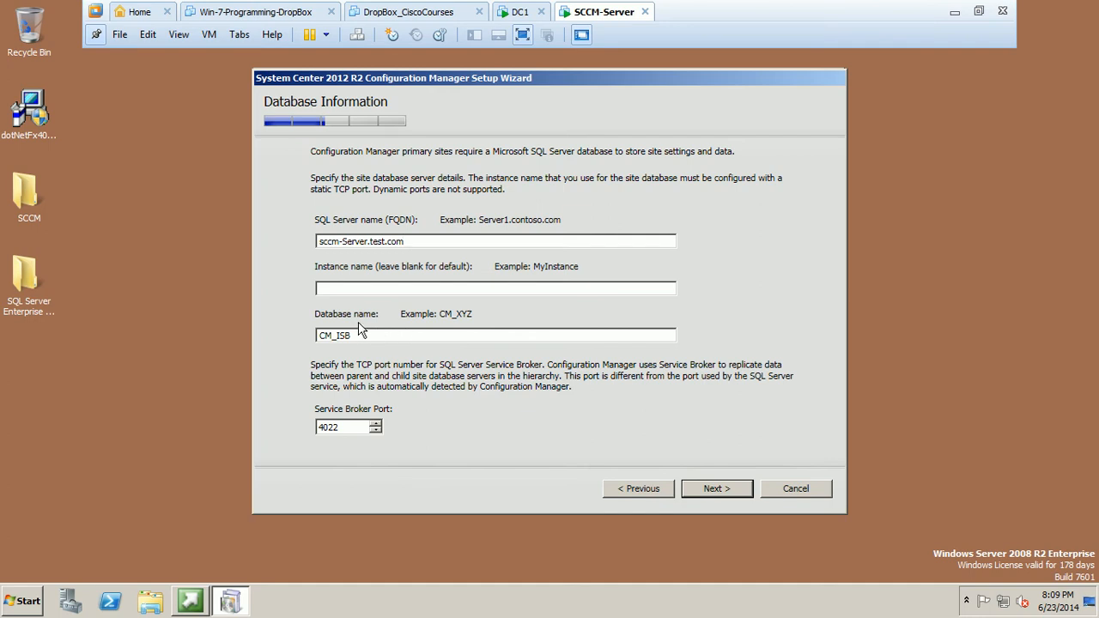
Try to continue past the Database Information page with CM_ISB as the database name.
{"action": "left_click_drag", "start_coordinate": [364, 335], "coordinate": [307, 342]}
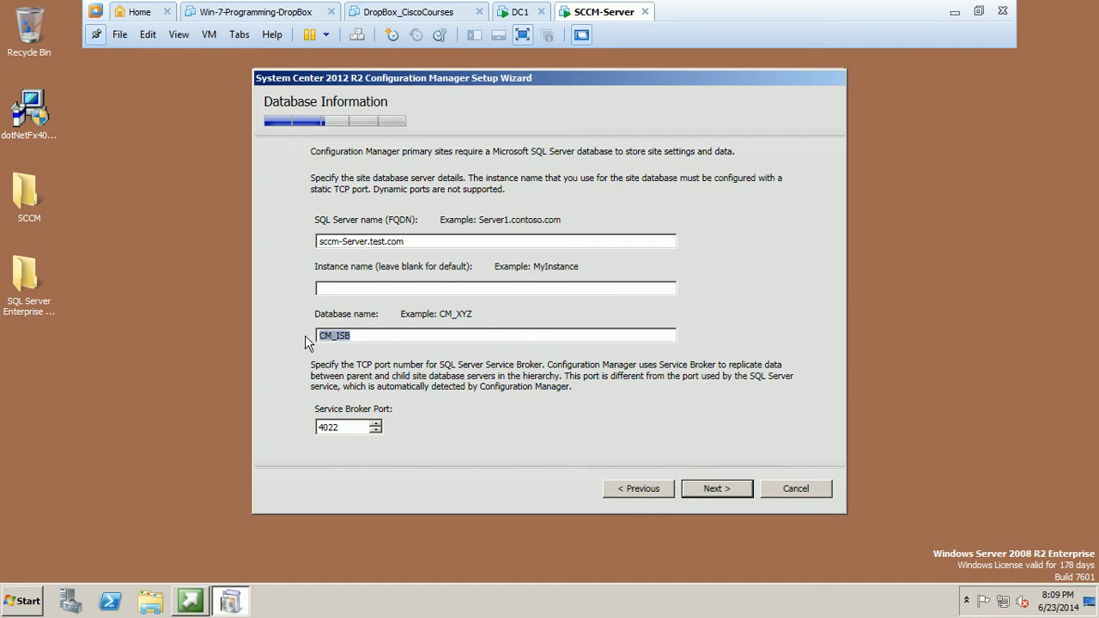
{"action": "left_click", "coordinate": [357, 337]}
{"action": "left_click", "coordinate": [416, 245]}
{"action": "left_click", "coordinate": [711, 488]}
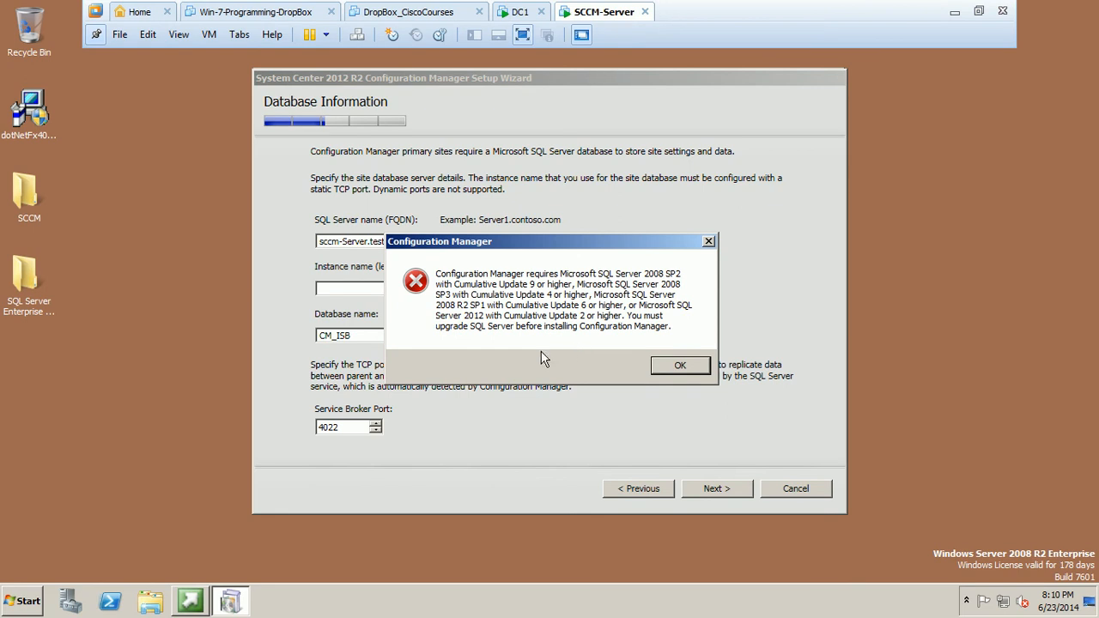
Examine the contents of the _SQL Server Enterprise 2008 installation folder and the installed SQL Server programs.
{"action": "double_click", "coordinate": [29, 280]}
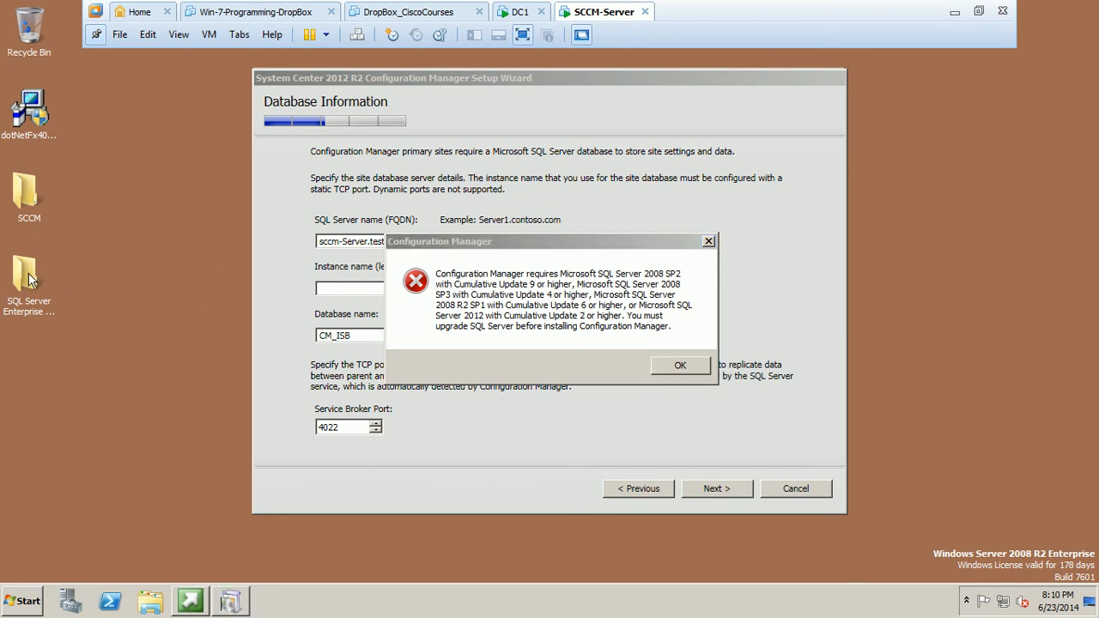
{"action": "double_click", "coordinate": [433, 163]}
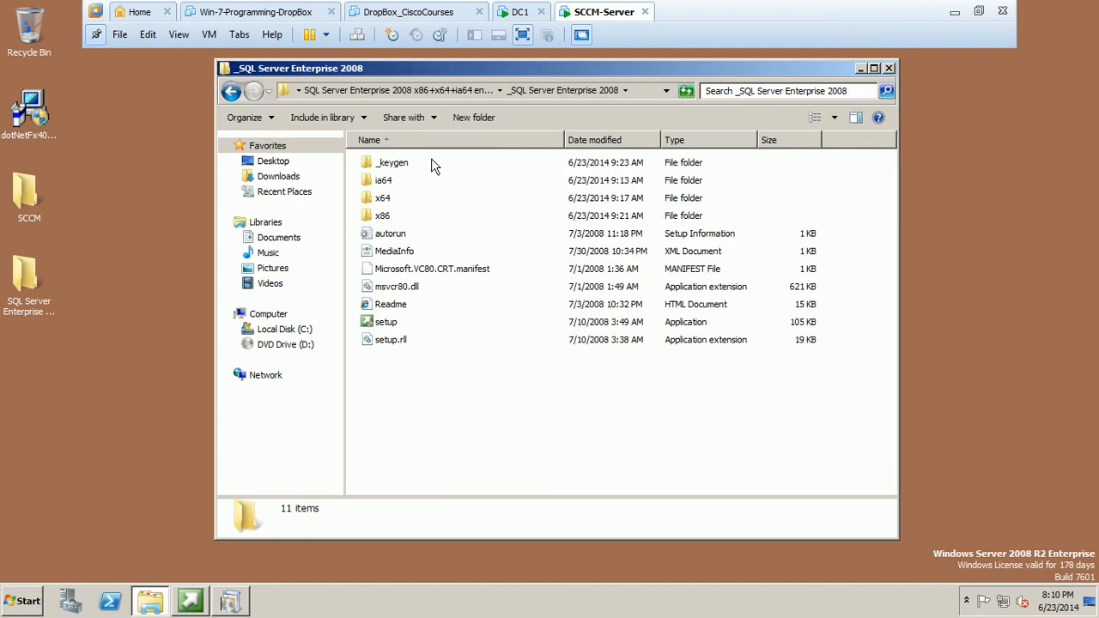
{"action": "left_click", "coordinate": [889, 69]}
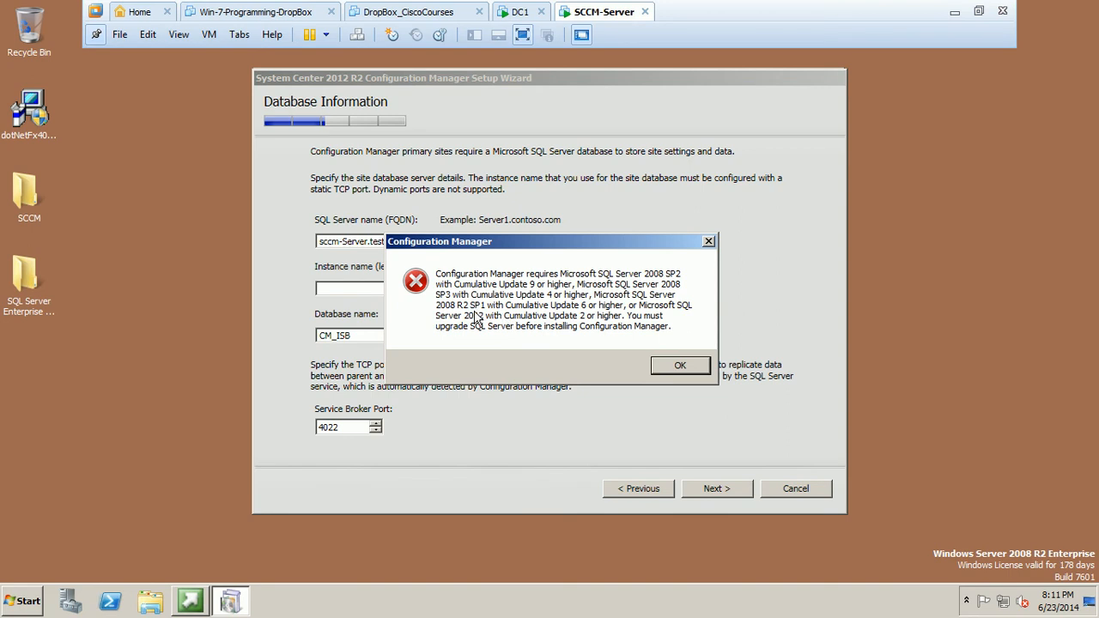
{"action": "left_click", "coordinate": [34, 599]}
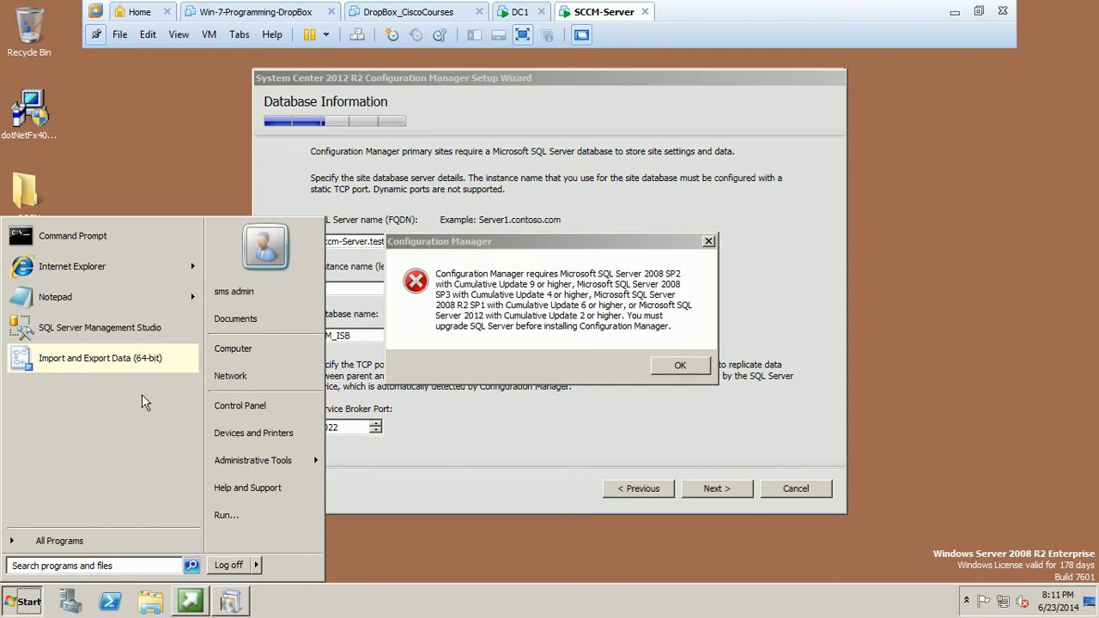
{"action": "left_click", "coordinate": [491, 333]}
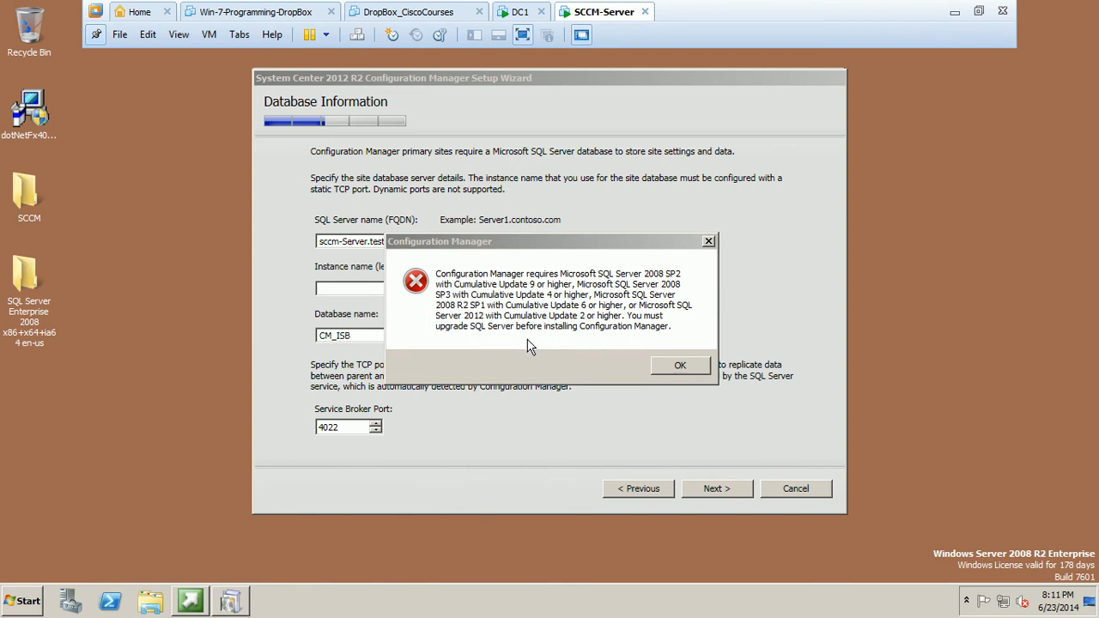
Dismiss the SQL Server version error, cancel the setup wizard and close Configuration Manager Setup.
{"action": "left_click", "coordinate": [674, 368]}
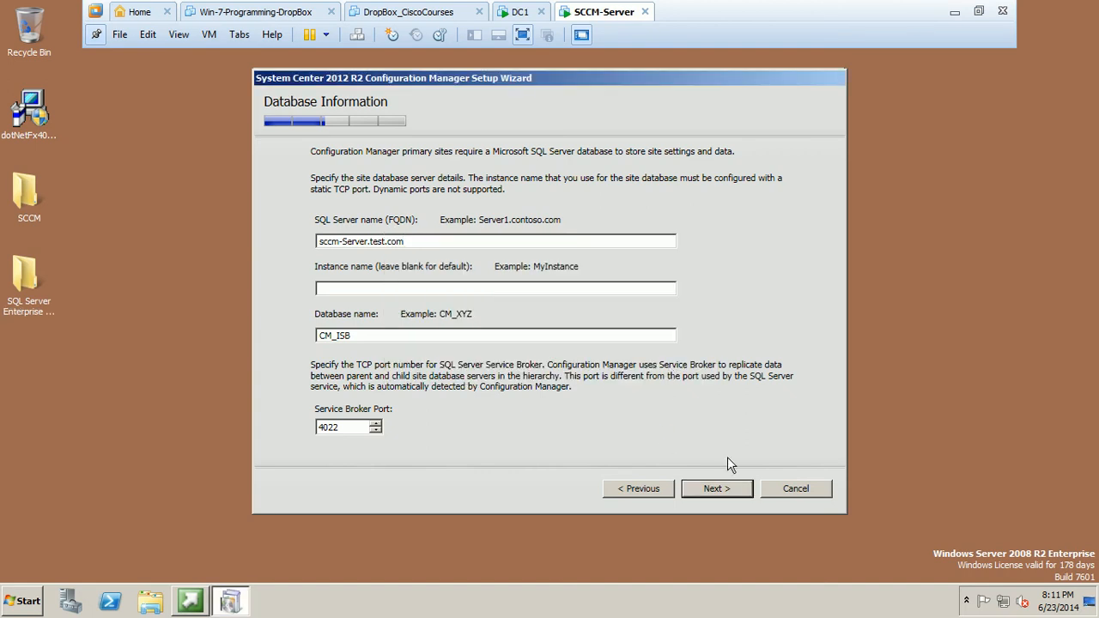
{"action": "left_click", "coordinate": [797, 489]}
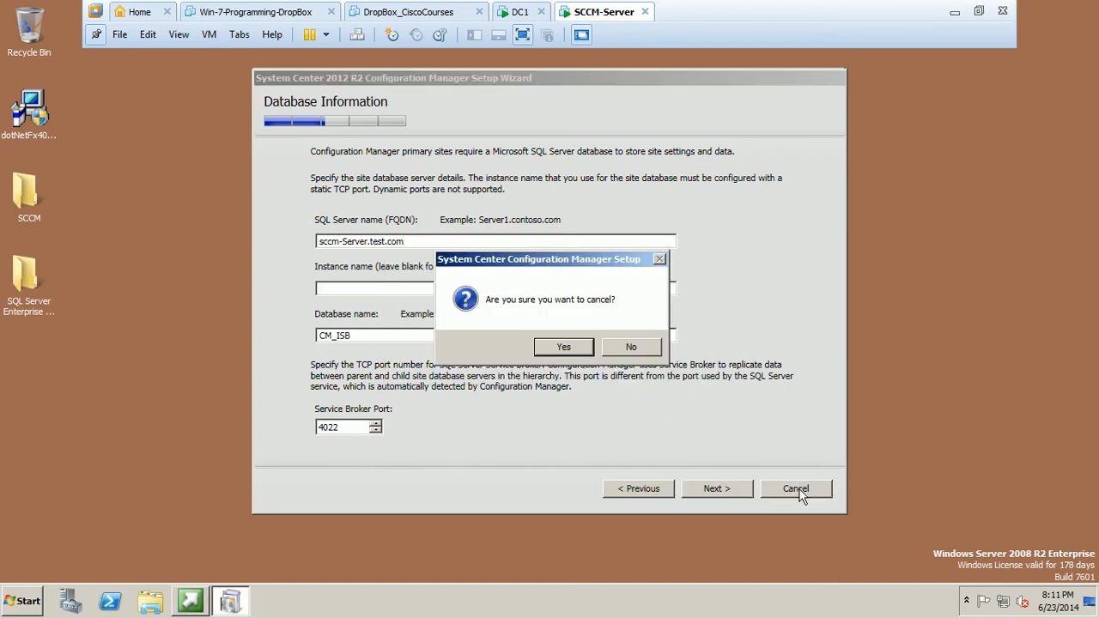
{"action": "left_click", "coordinate": [559, 347]}
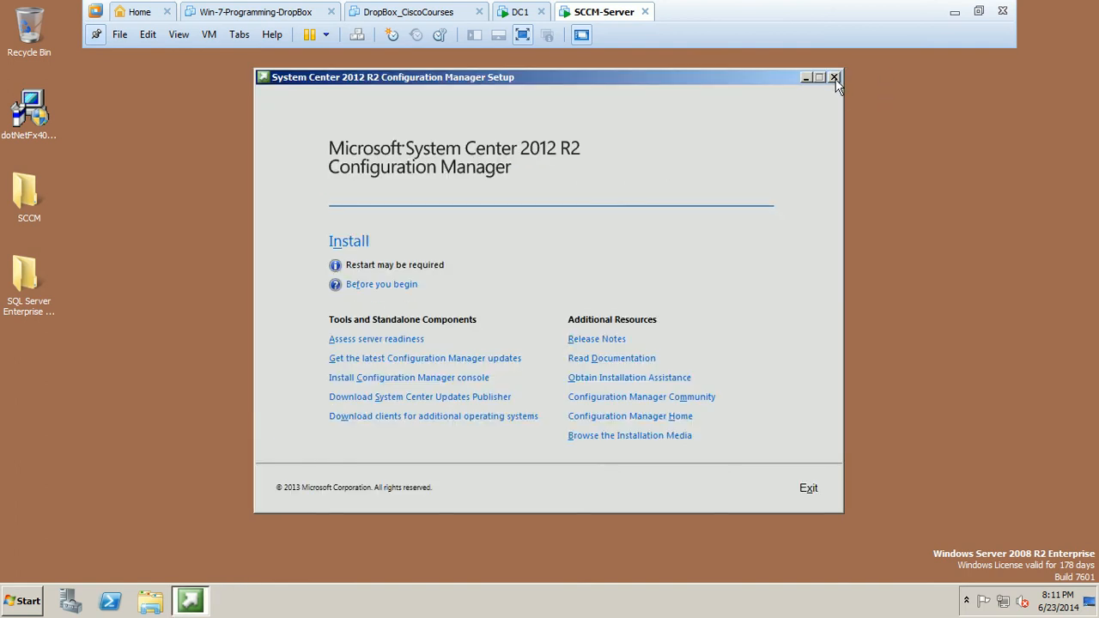
{"action": "left_click", "coordinate": [834, 77]}
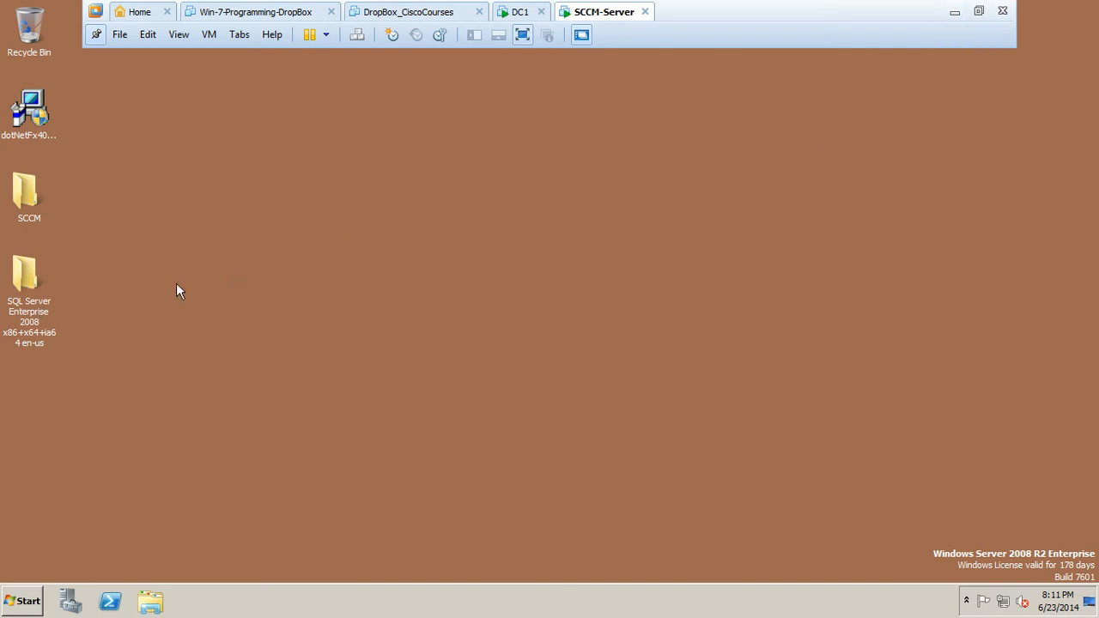
{"action": "double_click", "coordinate": [35, 278]}
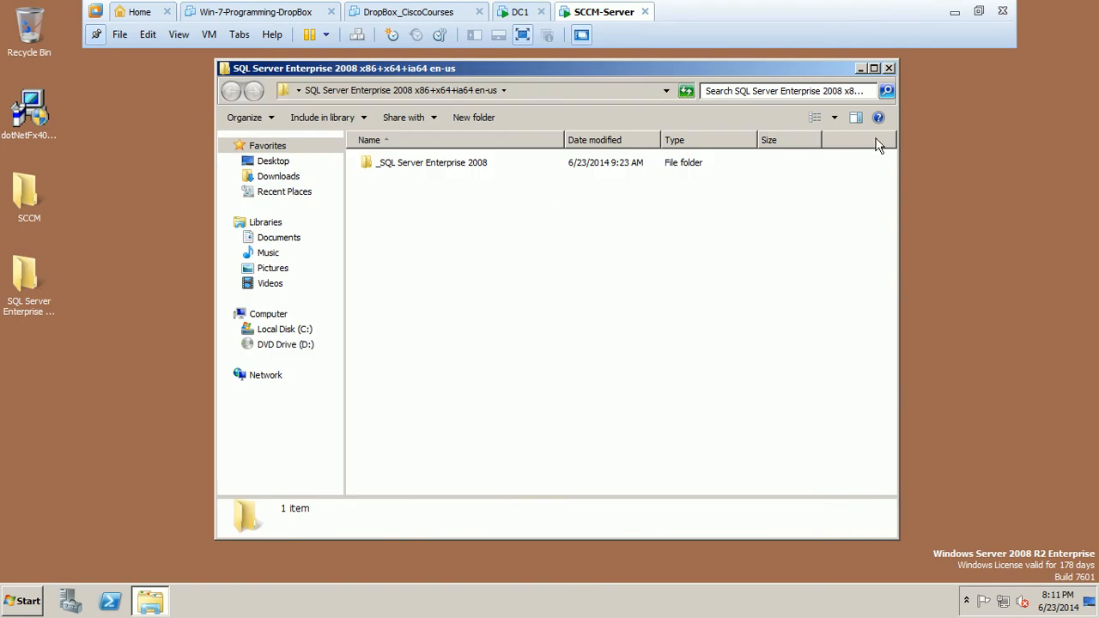
{"action": "left_click", "coordinate": [890, 69]}
{"action": "left_click", "coordinate": [954, 12]}
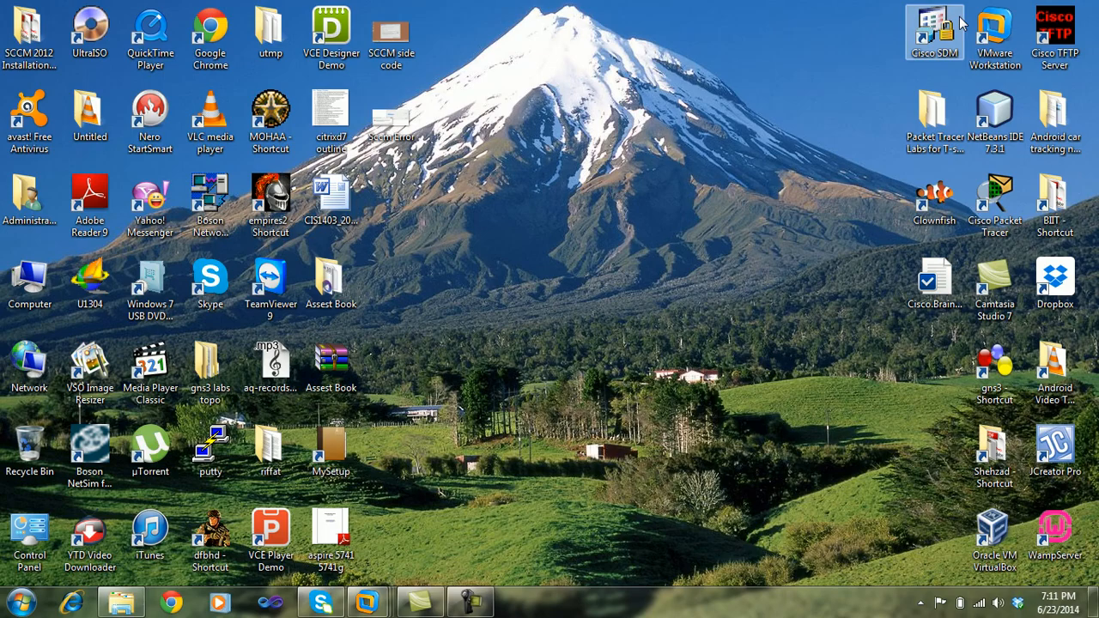
{"action": "mouse_move", "coordinate": [453, 598]}
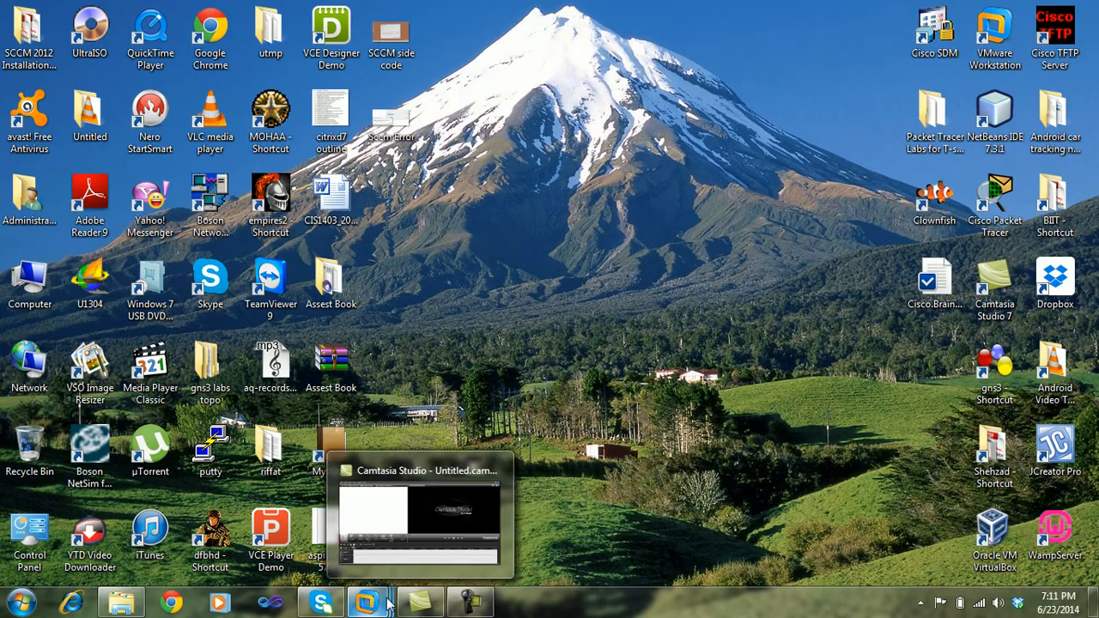
{"action": "mouse_move", "coordinate": [368, 601]}
{"action": "left_click", "coordinate": [744, 507]}
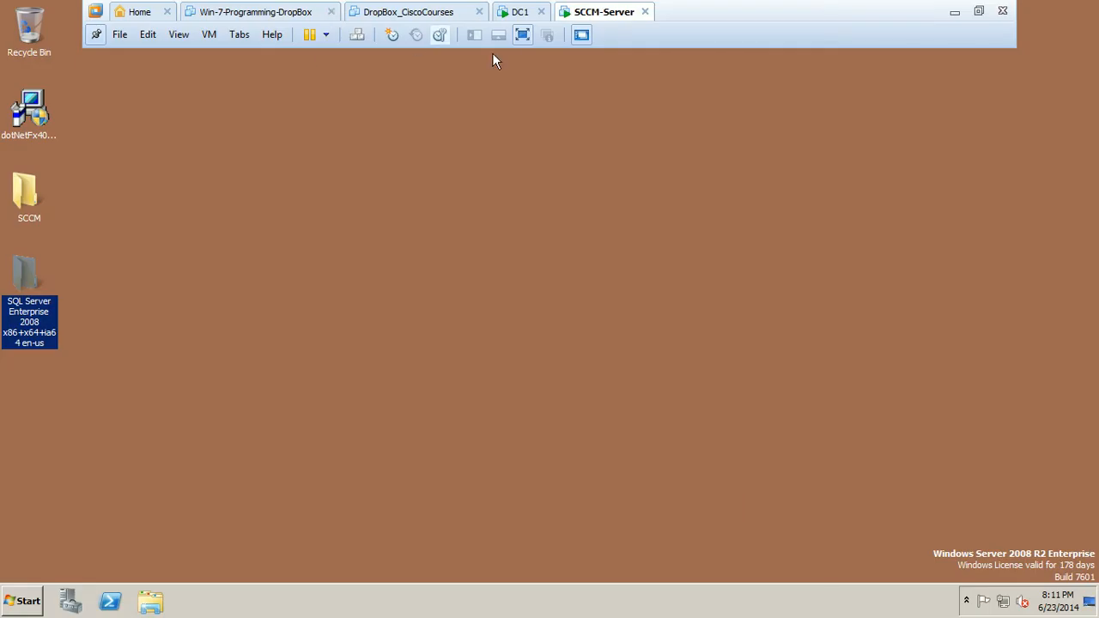
{"action": "left_click", "coordinate": [522, 34]}
{"action": "left_click", "coordinate": [380, 371]}
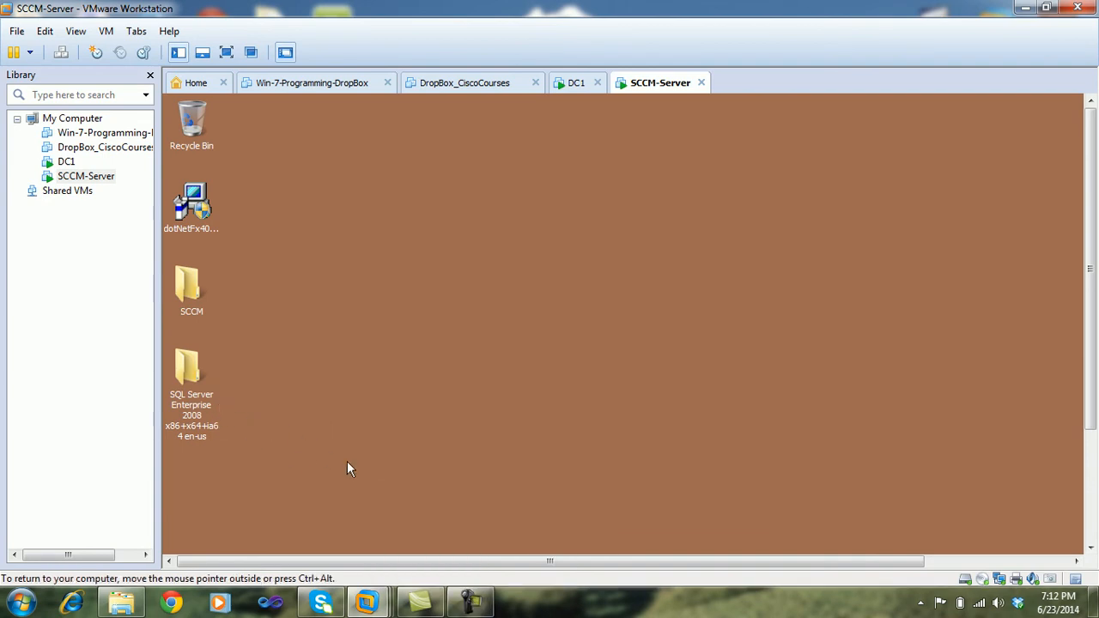
{"action": "left_click", "coordinate": [472, 602]}
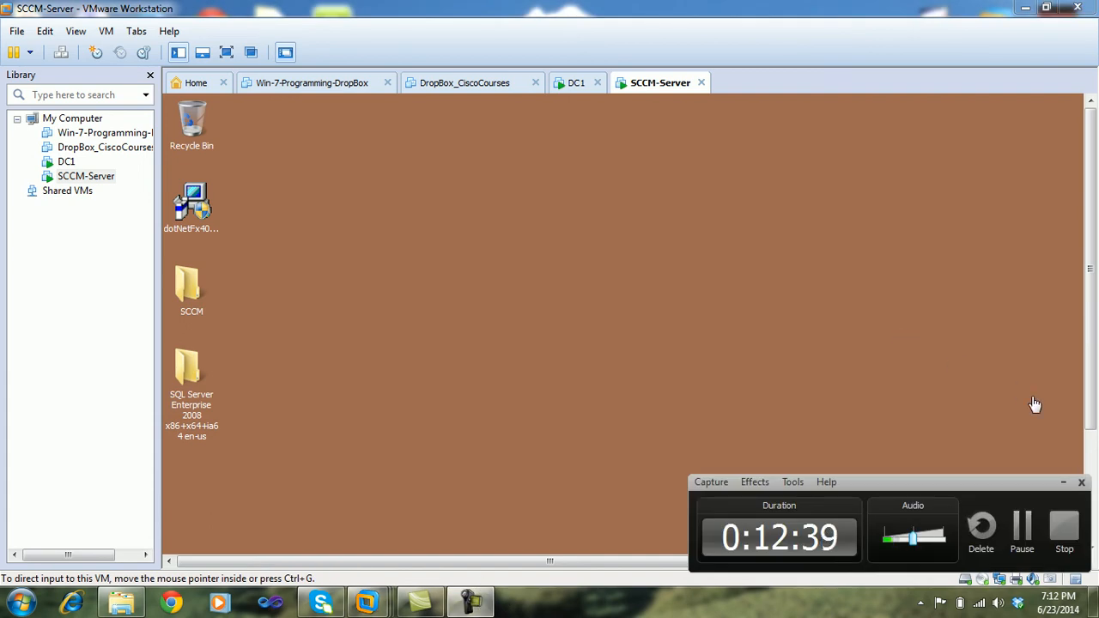
{"action": "left_click", "coordinate": [1028, 525]}
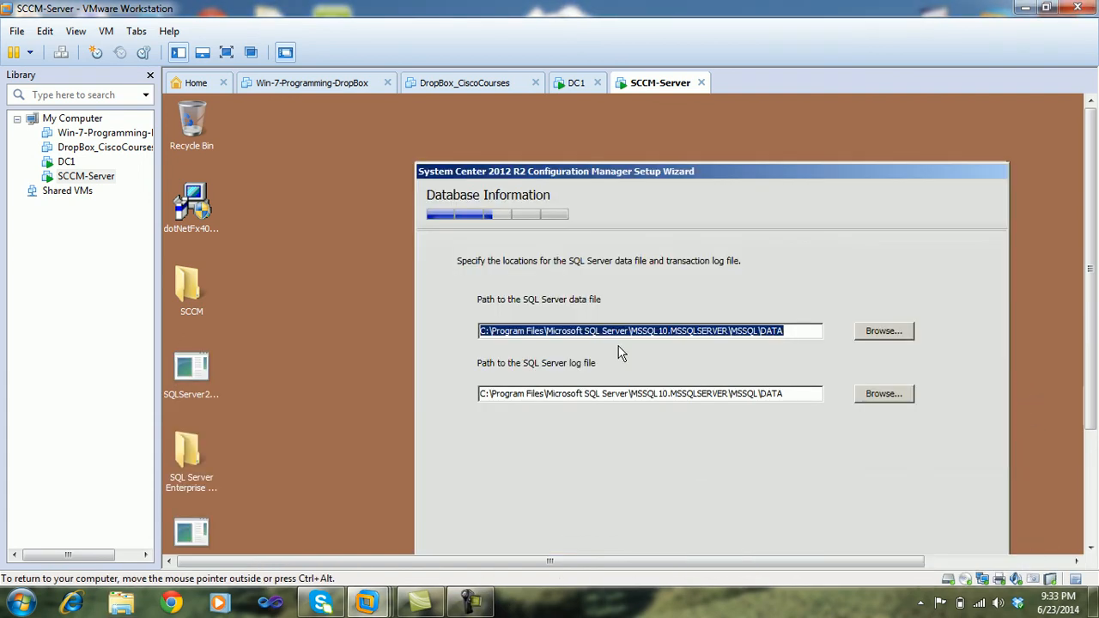
Show the virtual machine in full screen and check the SQLServer2008SP3-KB2546951-x64-ENU and SQLServer2008-KB2673383-x64 installers on its desktop.
{"action": "left_click", "coordinate": [226, 52]}
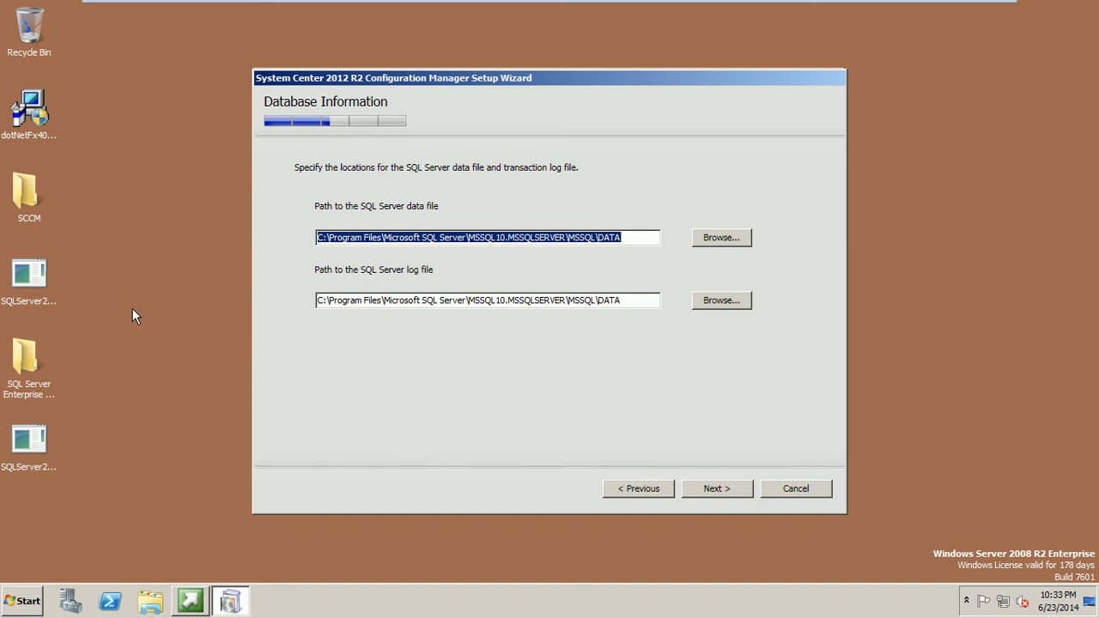
{"action": "left_click", "coordinate": [49, 283]}
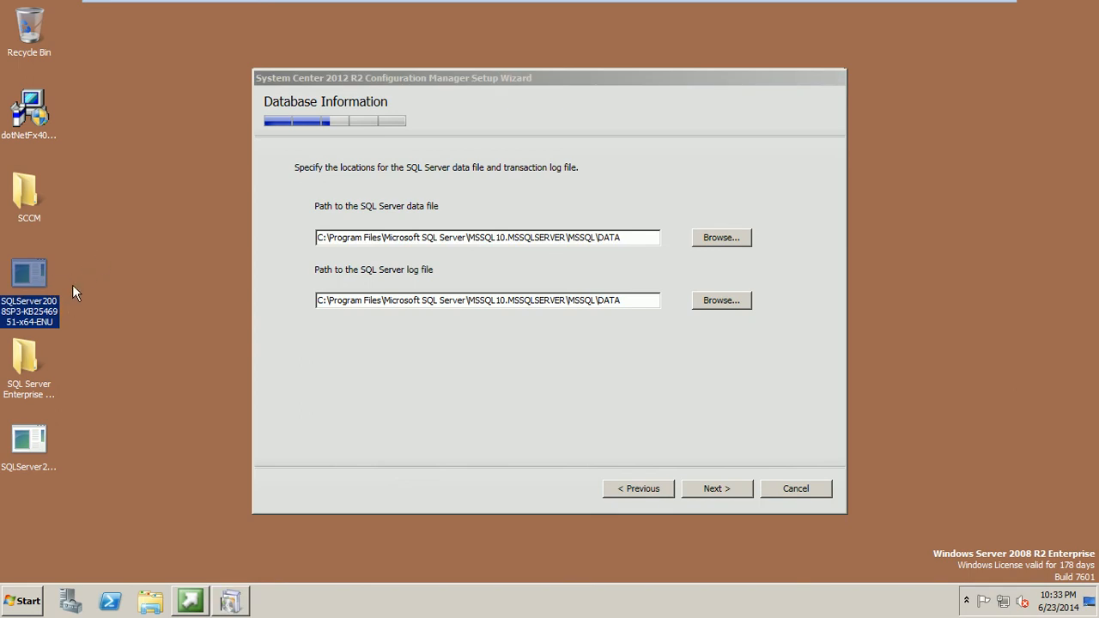
{"action": "left_click", "coordinate": [28, 454]}
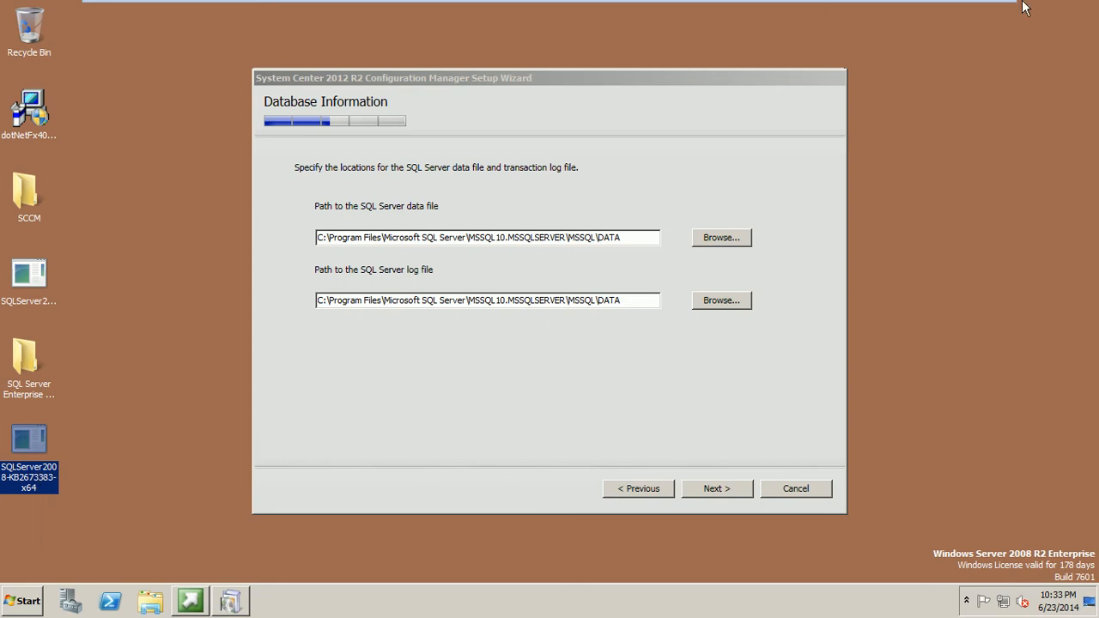
Switch to the host desktop and examine the 445637_intl_x64_zip and SQLServer2008-KB2673383-x64 files in the SP3 Cumulative patch folder.
{"action": "left_click", "coordinate": [954, 11]}
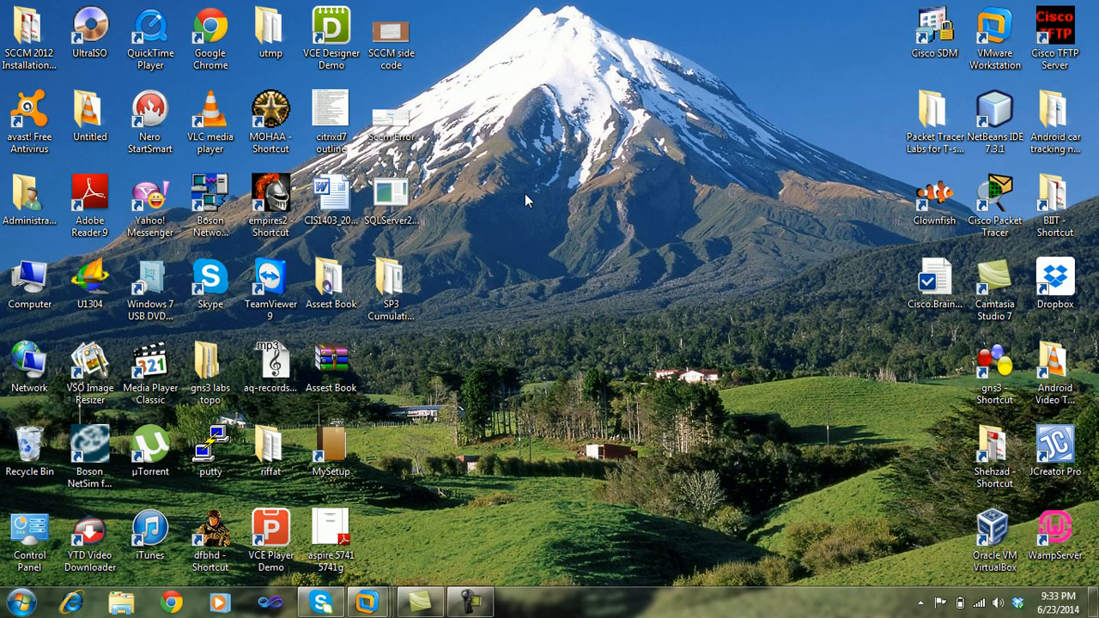
{"action": "double_click", "coordinate": [393, 279]}
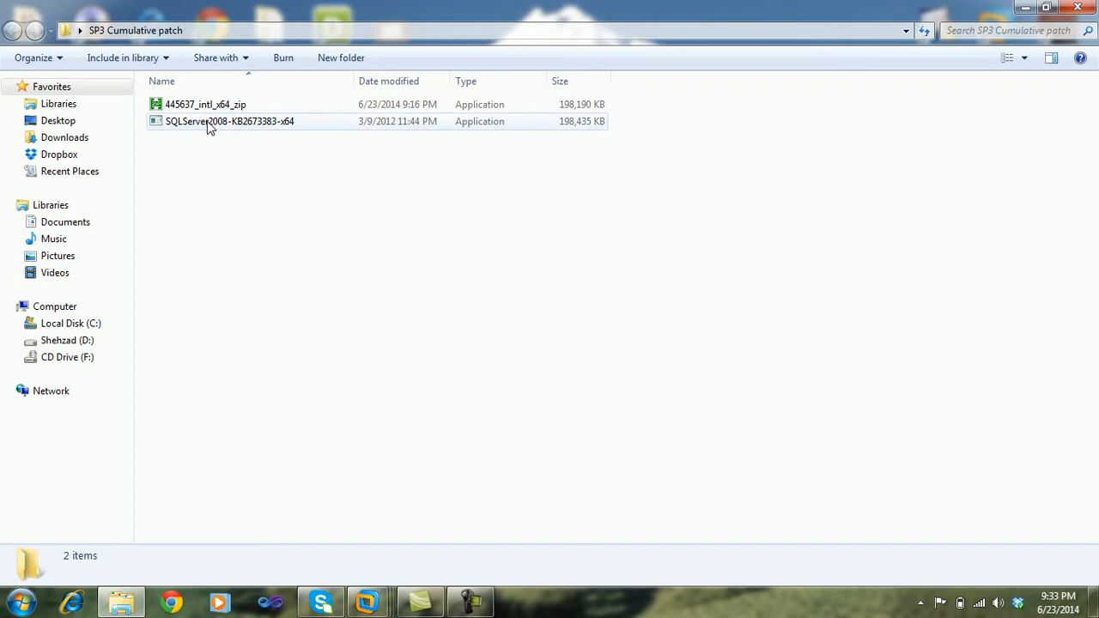
{"action": "left_click", "coordinate": [212, 106]}
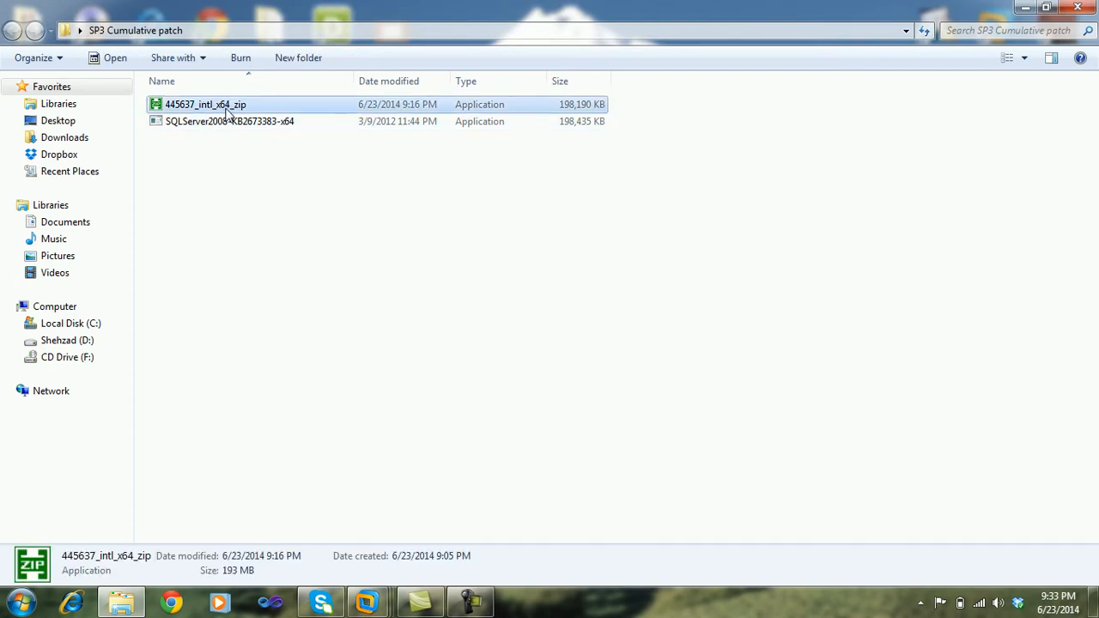
{"action": "left_click", "coordinate": [191, 125]}
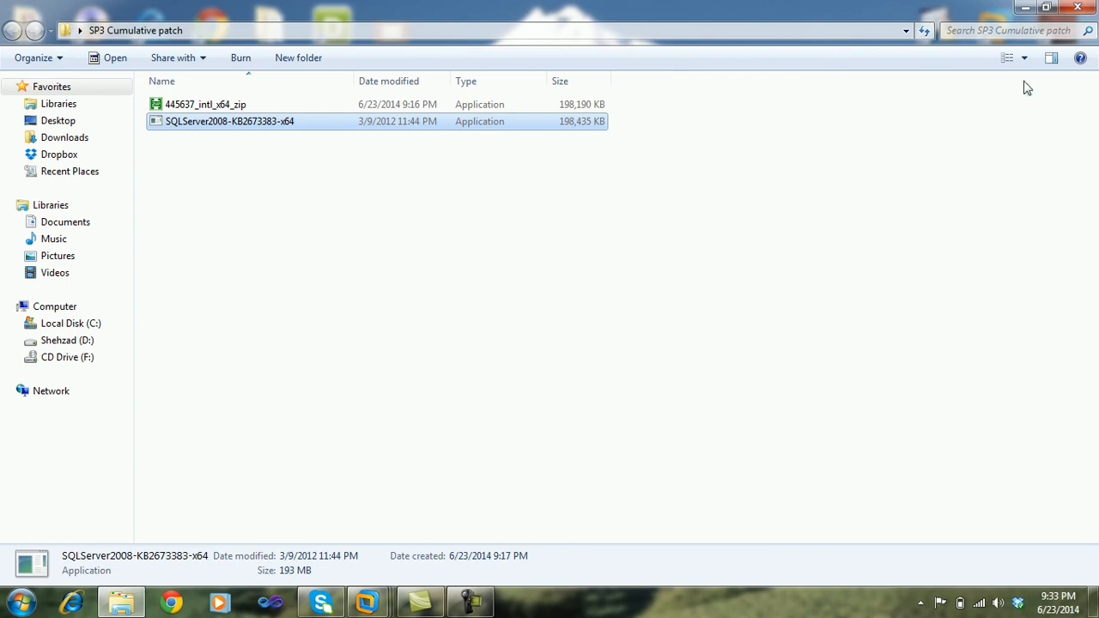
{"action": "left_click", "coordinate": [1091, 9]}
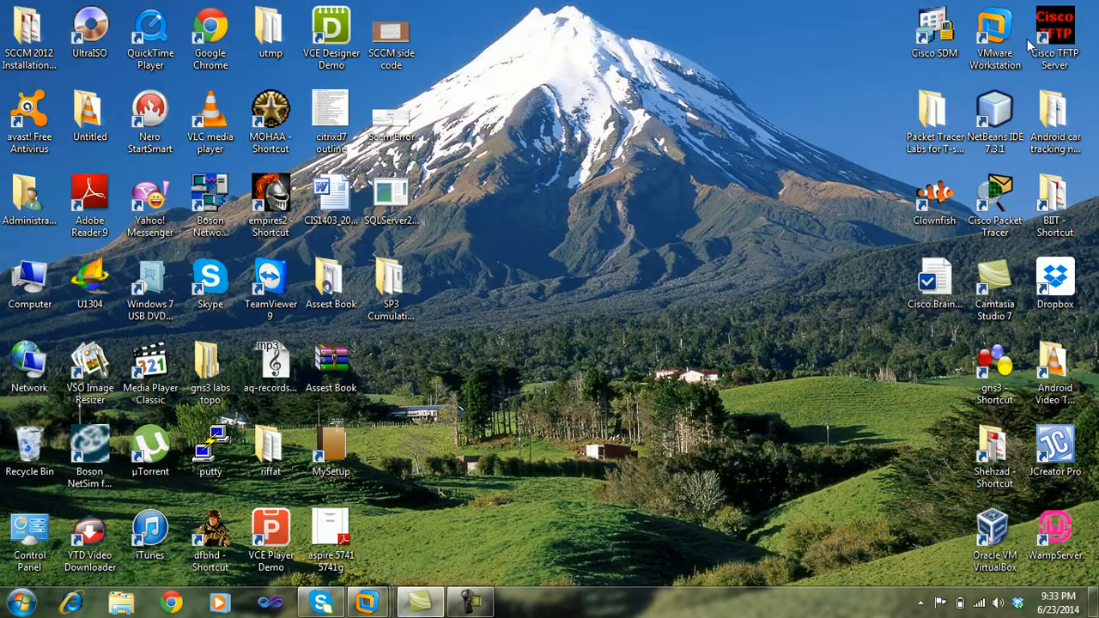
Switch back to the SCCM-Server virtual machine and accept the default database file locations and the sccm-Server.test.com SMS Provider.
{"action": "mouse_move", "coordinate": [371, 606]}
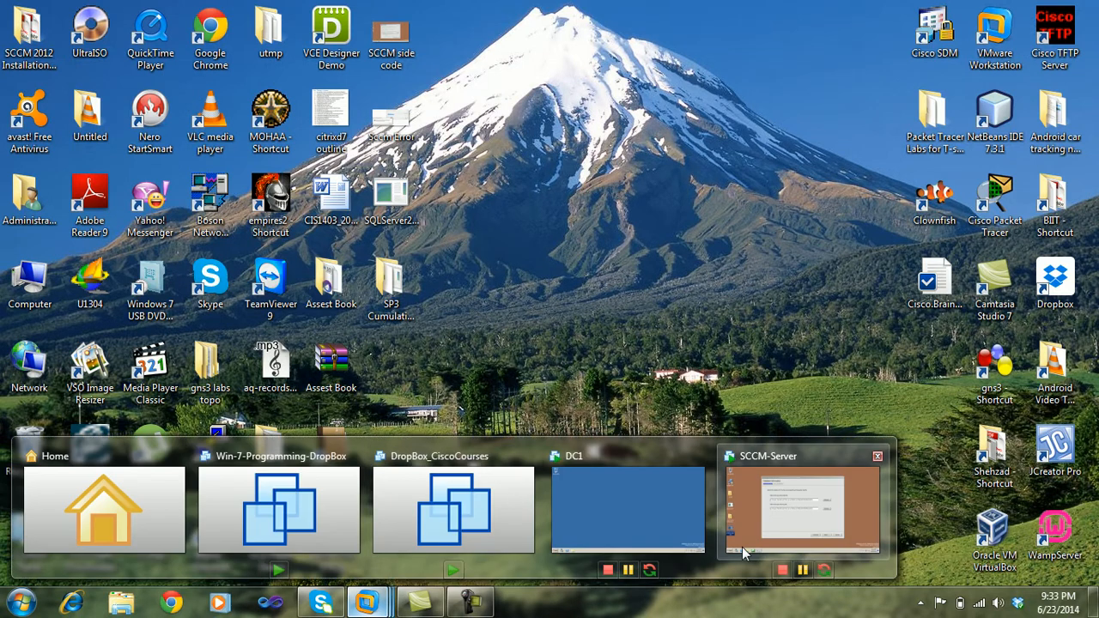
{"action": "left_click", "coordinate": [743, 544]}
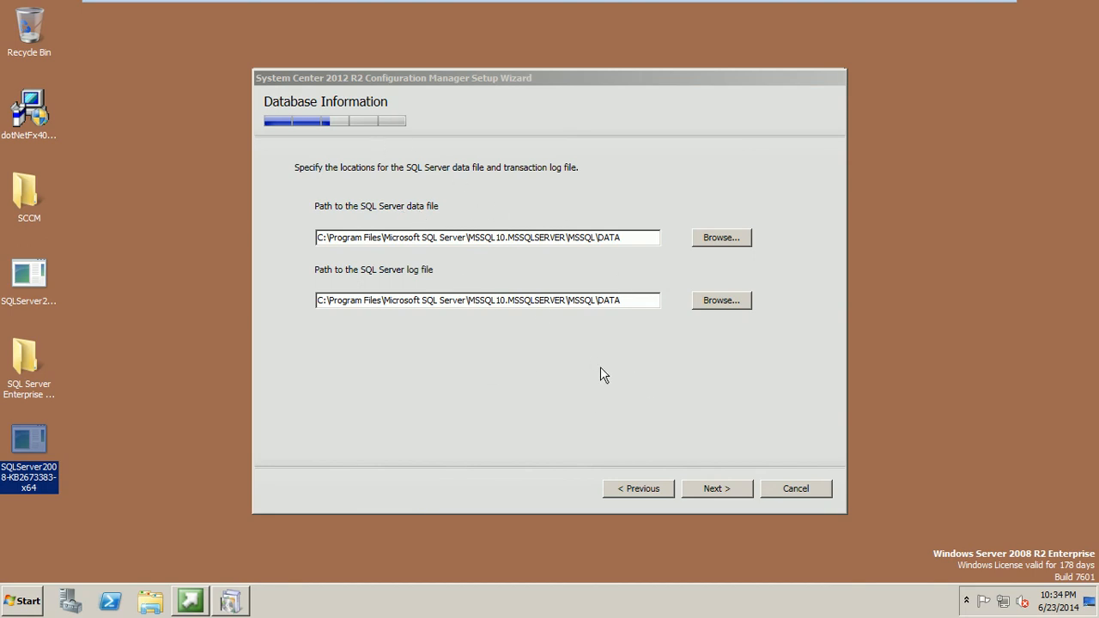
{"action": "left_click", "coordinate": [713, 486]}
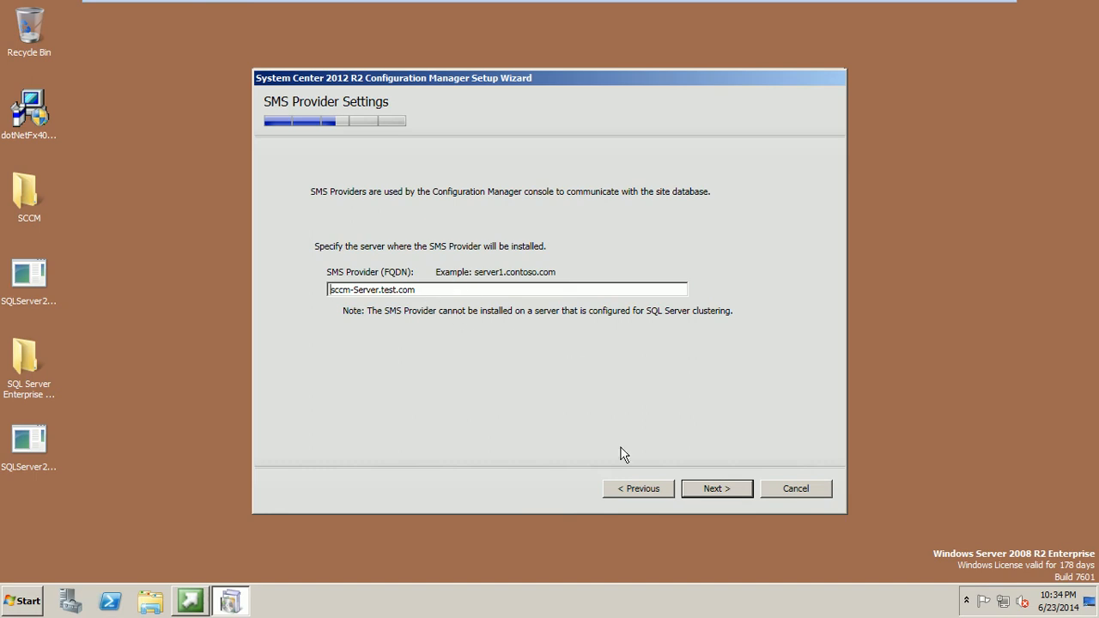
{"action": "left_click", "coordinate": [726, 493]}
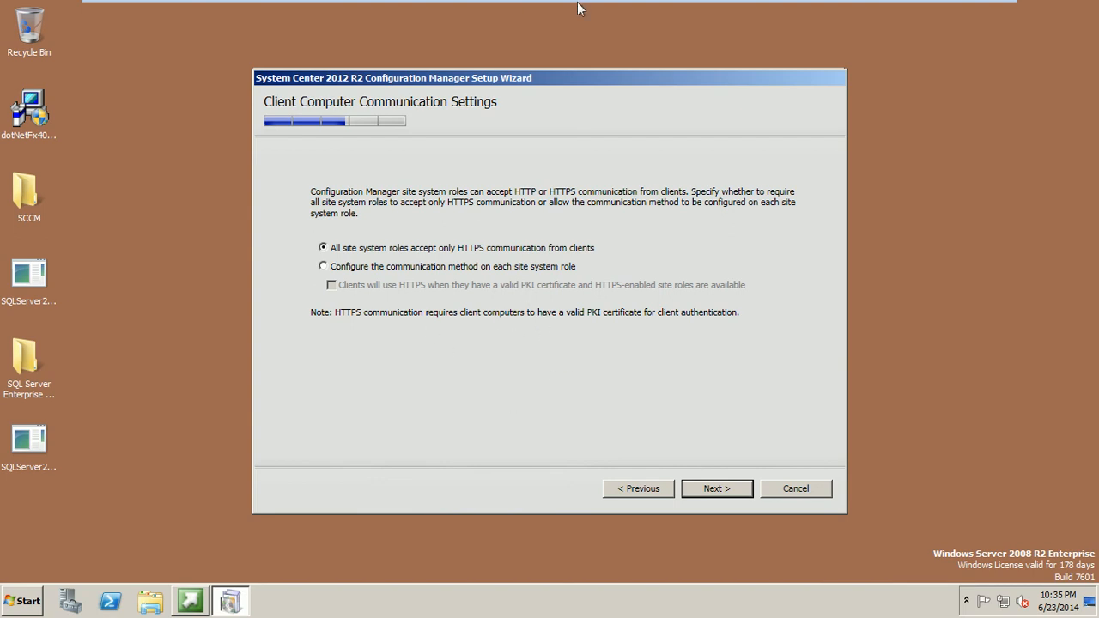
{"action": "mouse_move", "coordinate": [452, 5]}
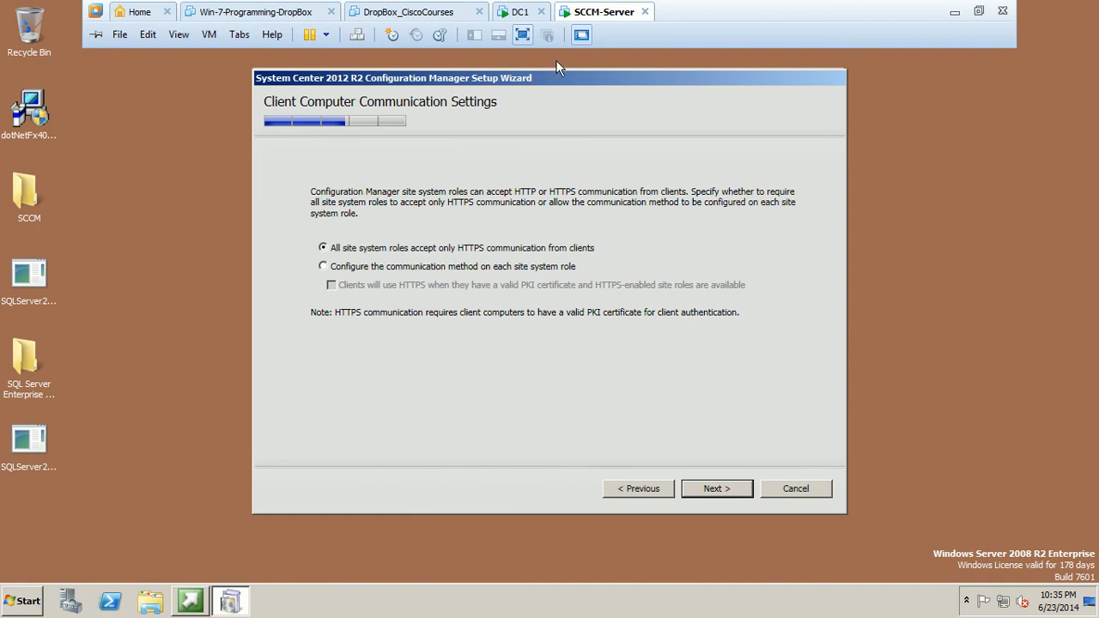
{"action": "left_click", "coordinate": [521, 35]}
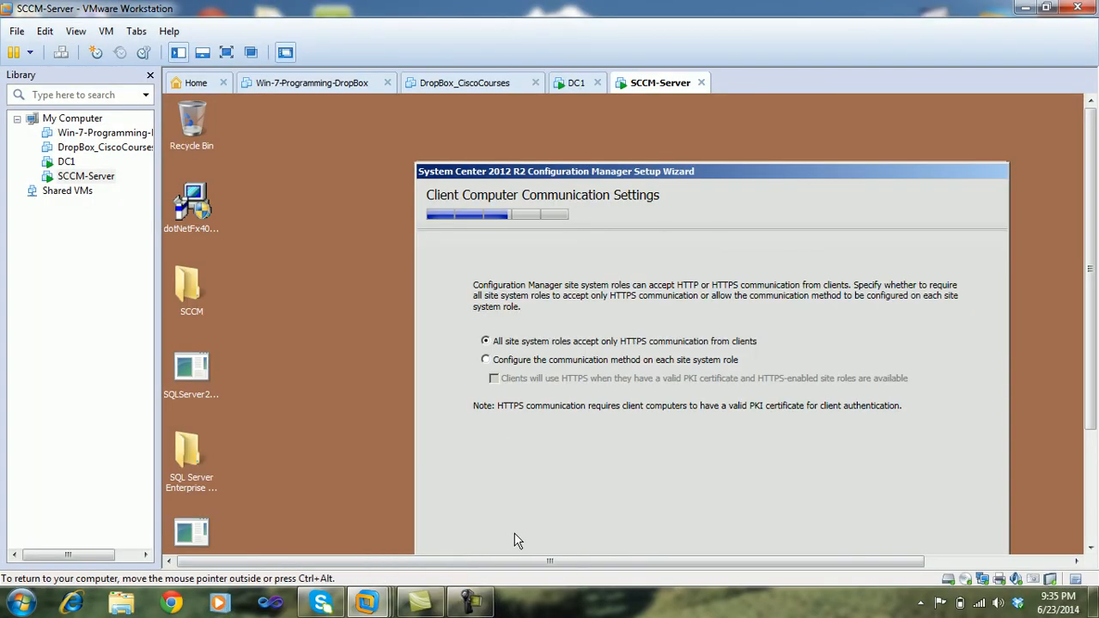
{"action": "left_click", "coordinate": [470, 604]}
{"action": "left_click", "coordinate": [658, 407]}
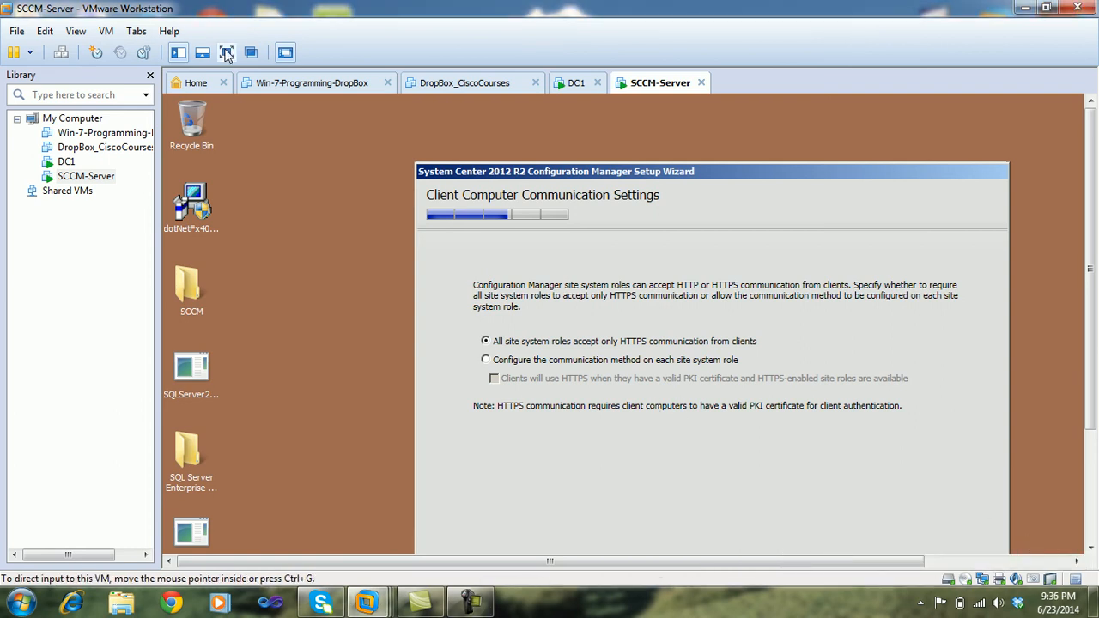
{"action": "left_click", "coordinate": [226, 53]}
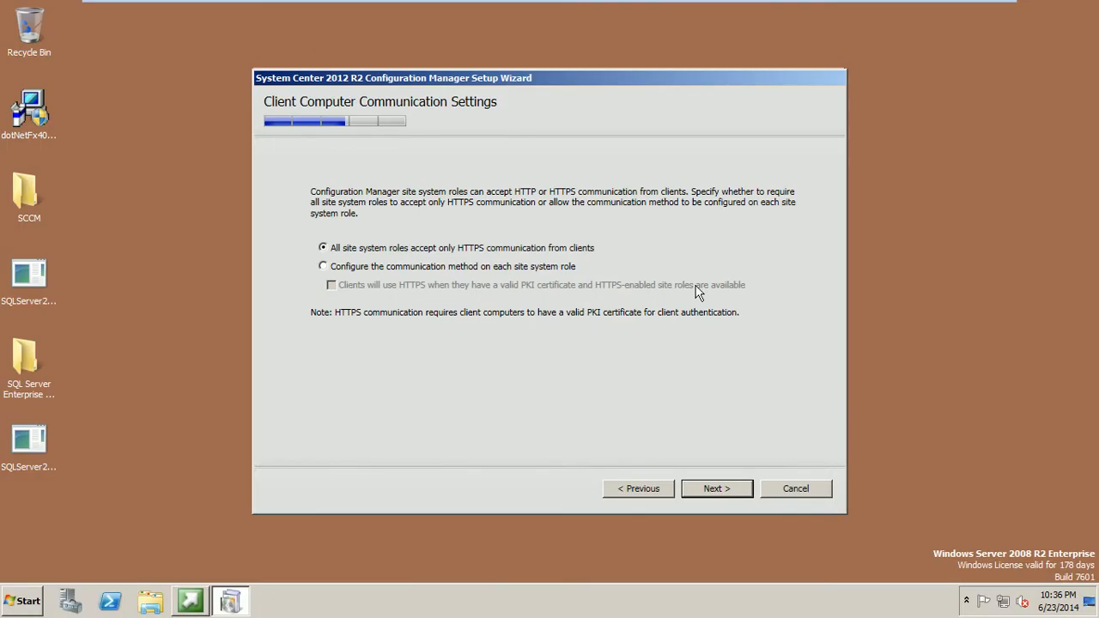
Choose to configure the client communication method on each site system role.
{"action": "left_click", "coordinate": [436, 268]}
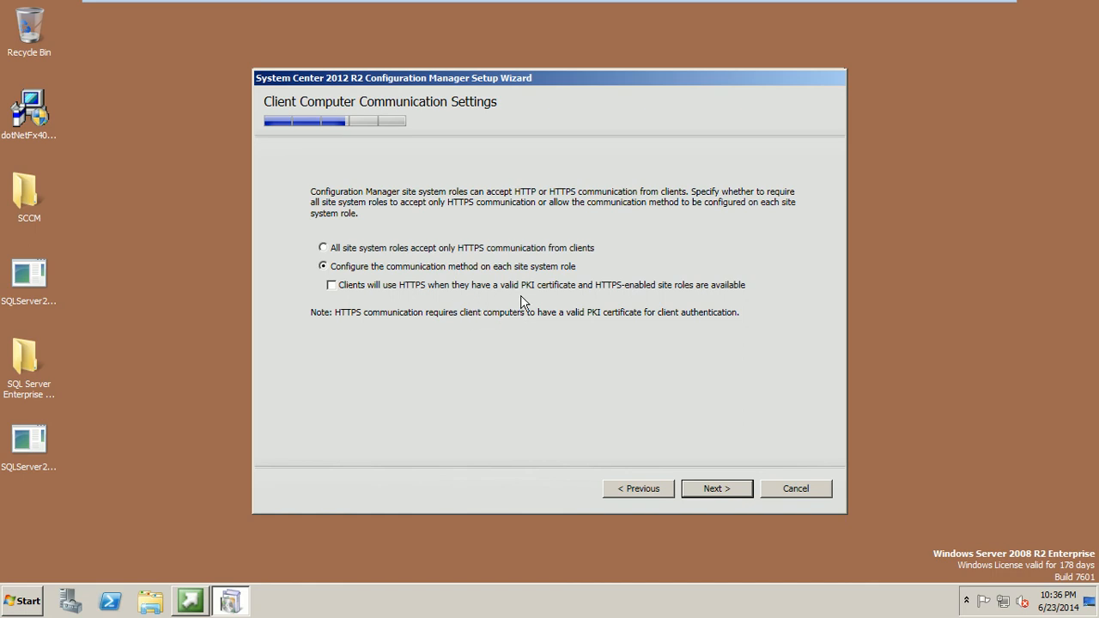
Accept installing the management point and distribution point on sccm-Server.test.com, and join the Customer Experience Improvement Program.
{"action": "left_click", "coordinate": [722, 495]}
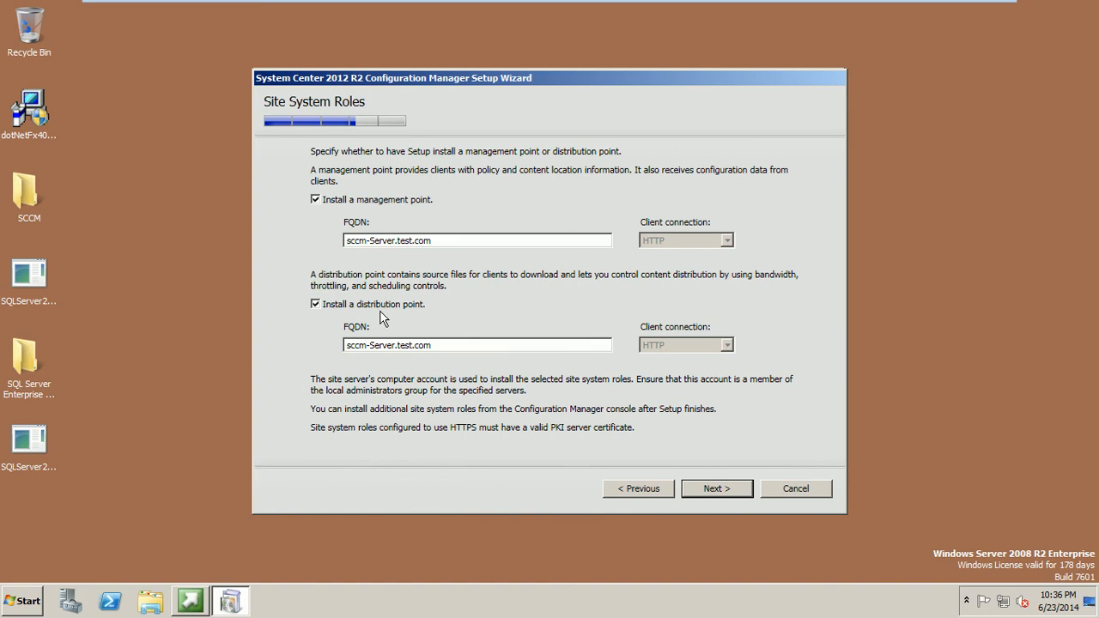
{"action": "left_click", "coordinate": [709, 498]}
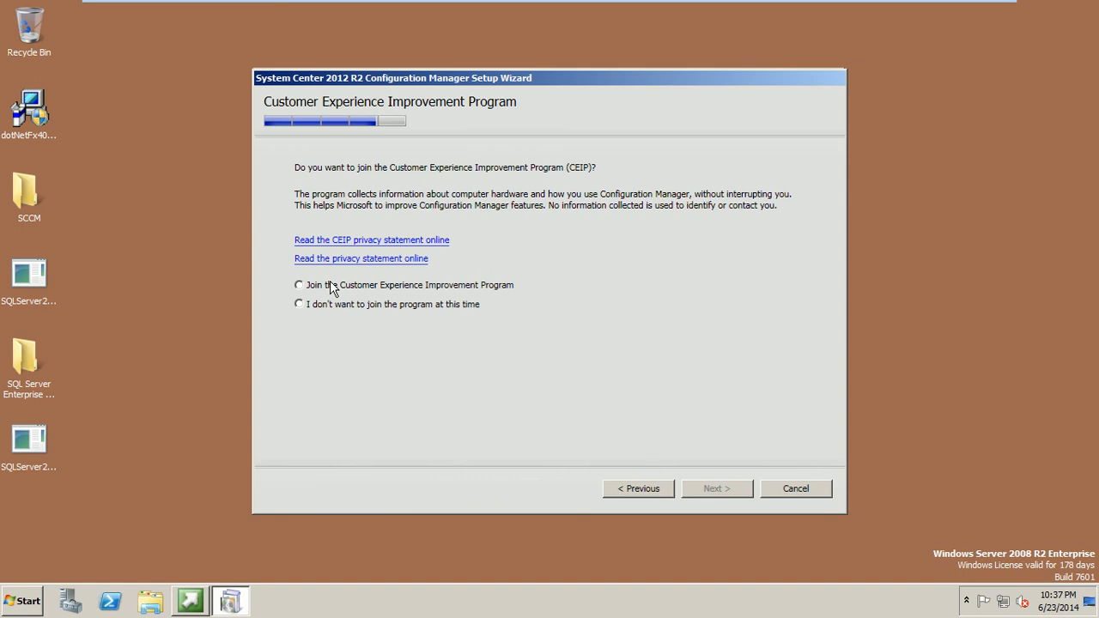
{"action": "left_click", "coordinate": [332, 309]}
{"action": "left_click", "coordinate": [446, 289]}
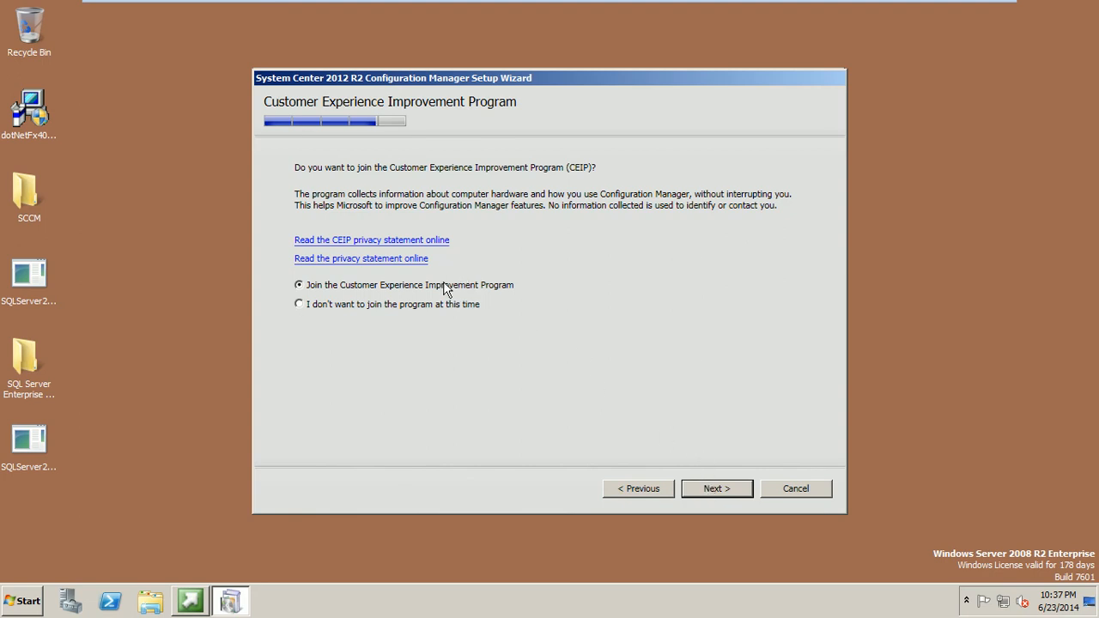
{"action": "left_click", "coordinate": [713, 490]}
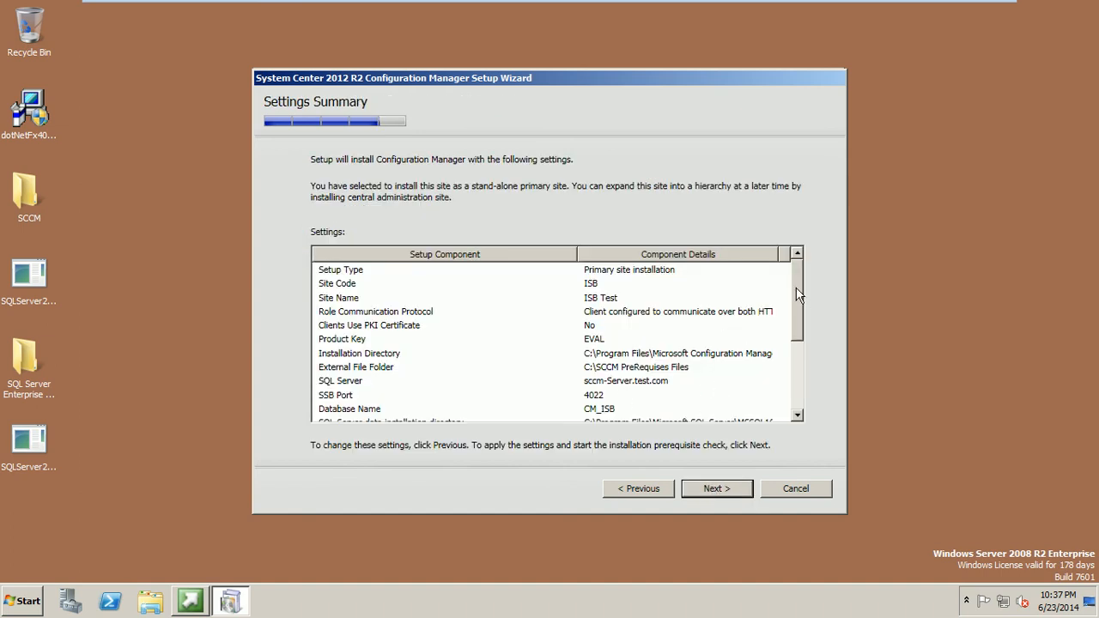
Review the site code and site name in the settings summary and start the installation prerequisite check.
{"action": "mouse_move", "coordinate": [796, 290]}
{"action": "left_mouse_down"}
{"action": "mouse_move", "coordinate": [795, 360]}
{"action": "mouse_move", "coordinate": [789, 287]}
{"action": "left_mouse_up"}
{"action": "left_click", "coordinate": [592, 286]}
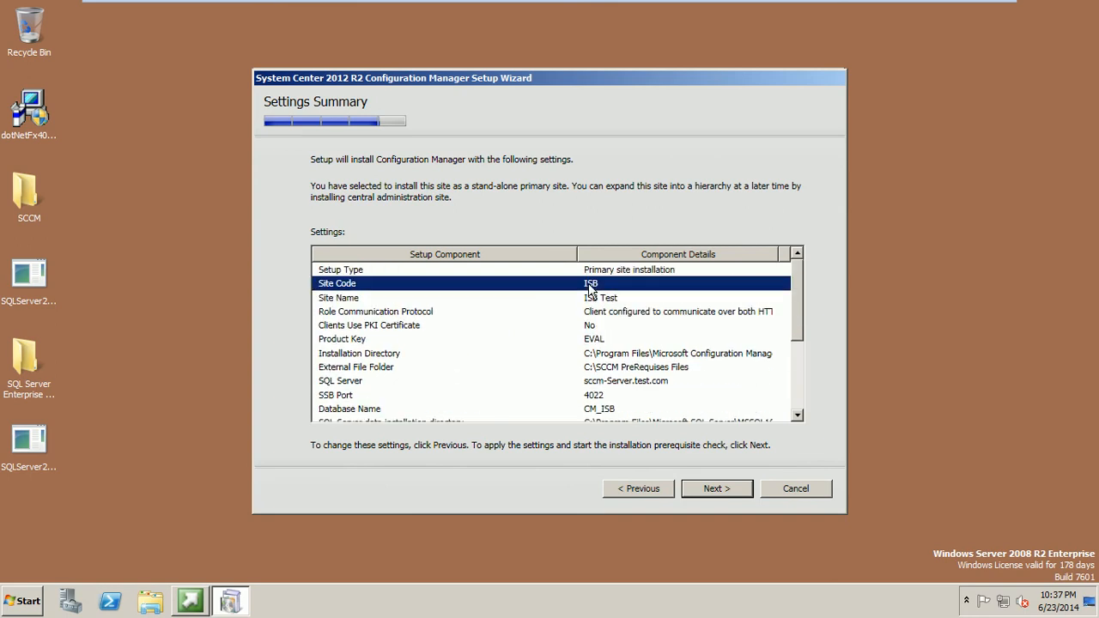
{"action": "left_click", "coordinate": [609, 301]}
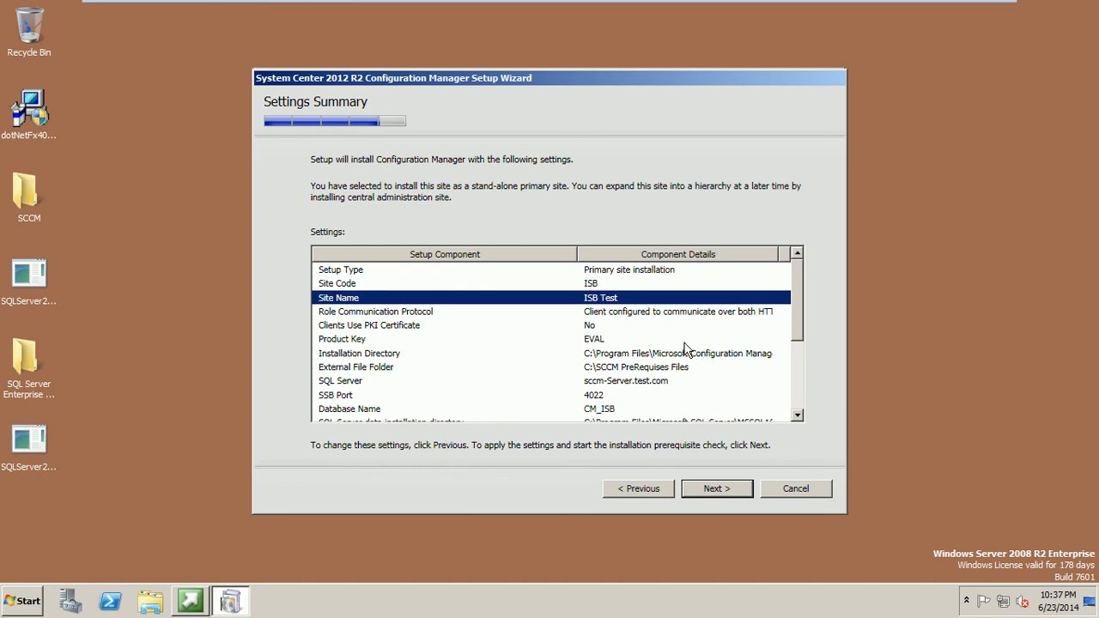
{"action": "left_click", "coordinate": [713, 491]}
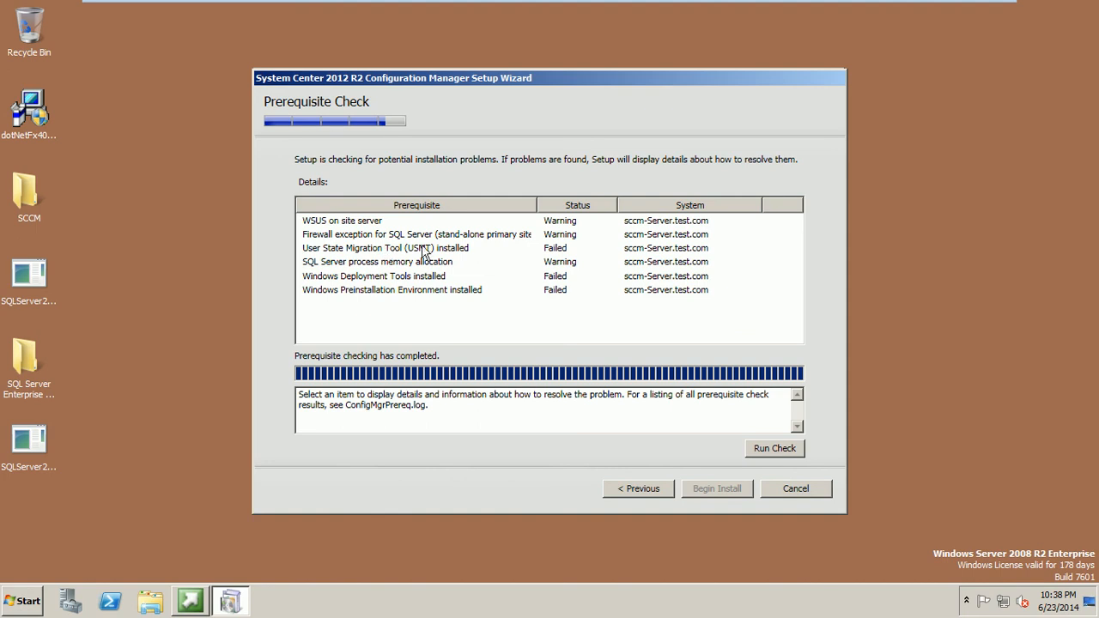
Examine the details of the SQL Server firewall exception and User State Migration Tool prerequisites, and take the virtual machine out of full screen.
{"action": "left_click", "coordinate": [520, 242]}
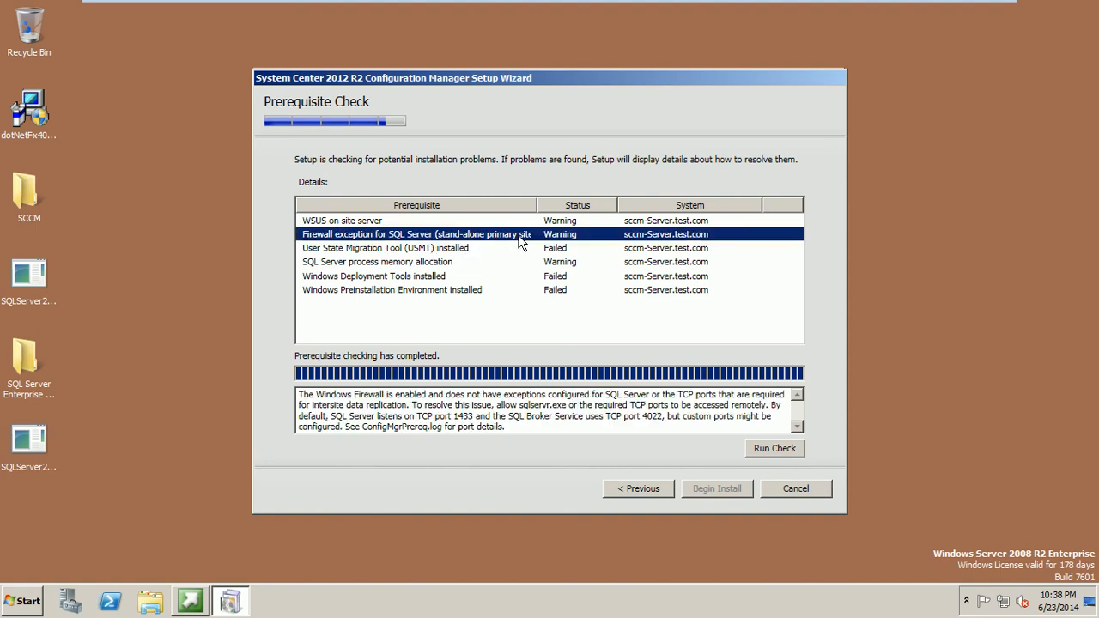
{"action": "left_click", "coordinate": [368, 252]}
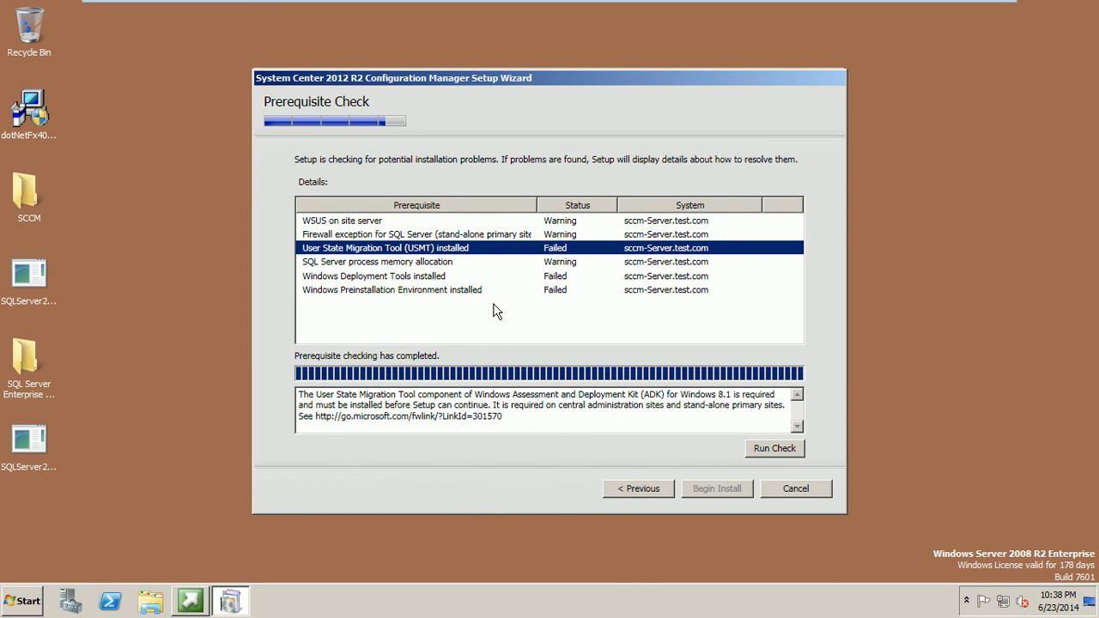
{"action": "mouse_move", "coordinate": [606, 3]}
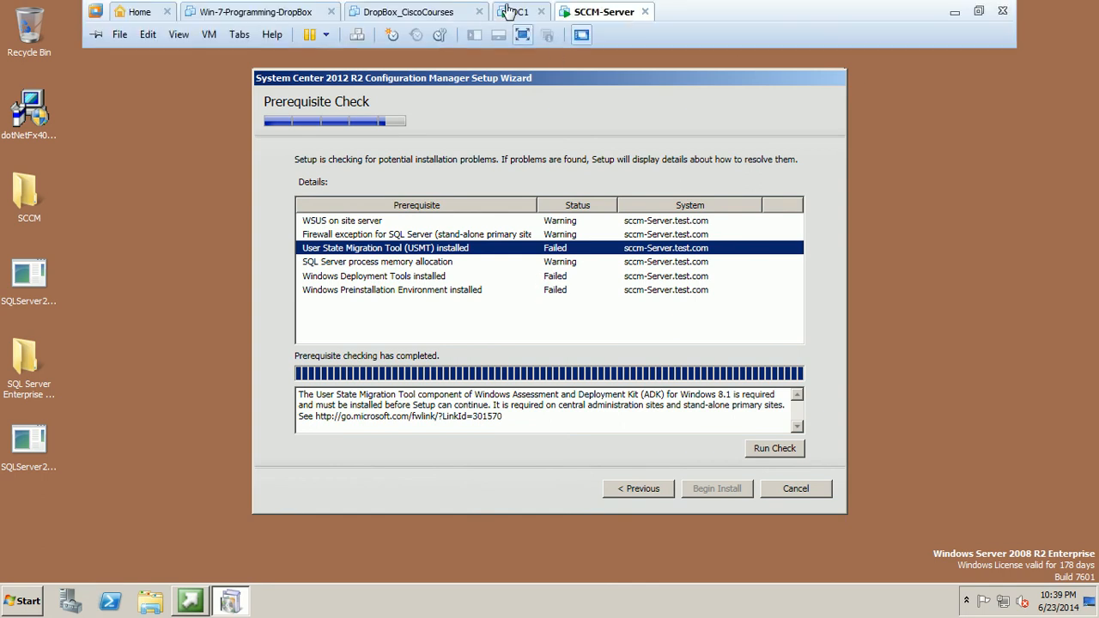
{"action": "left_click", "coordinate": [523, 34]}
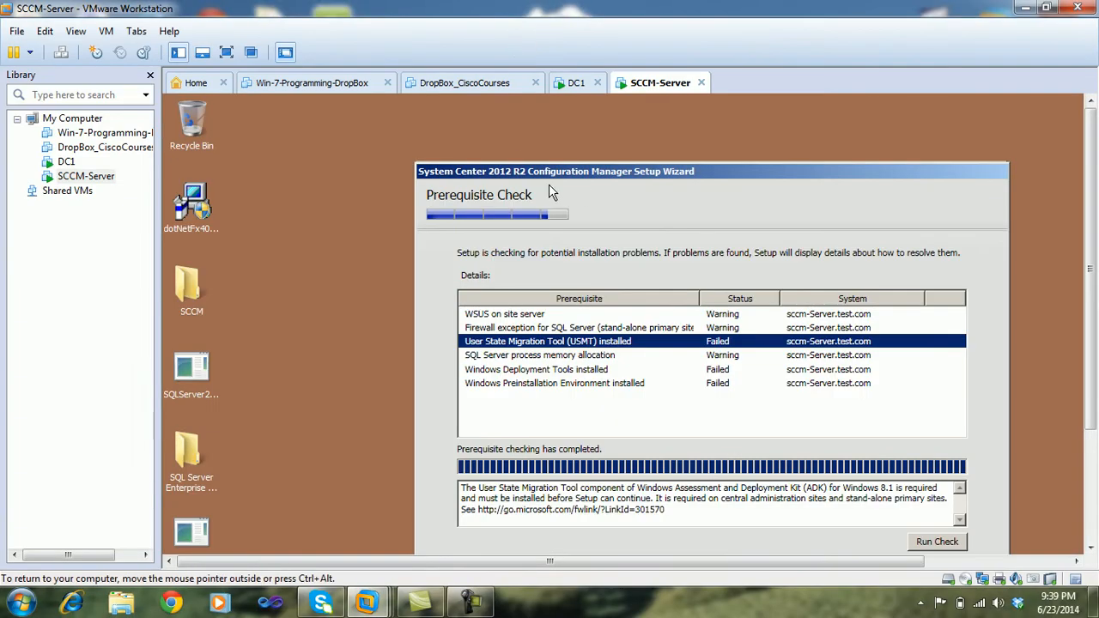
{"action": "left_click_drag", "start_coordinate": [1086, 183], "coordinate": [1086, 237]}
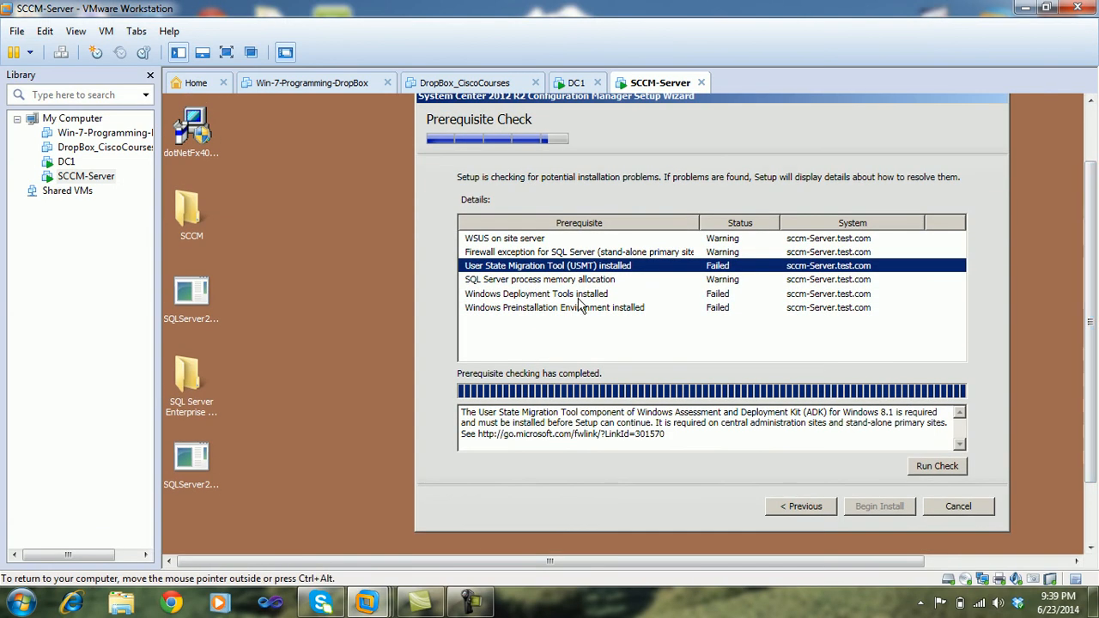
{"action": "left_click", "coordinate": [470, 601]}
{"action": "left_click", "coordinate": [1018, 546]}
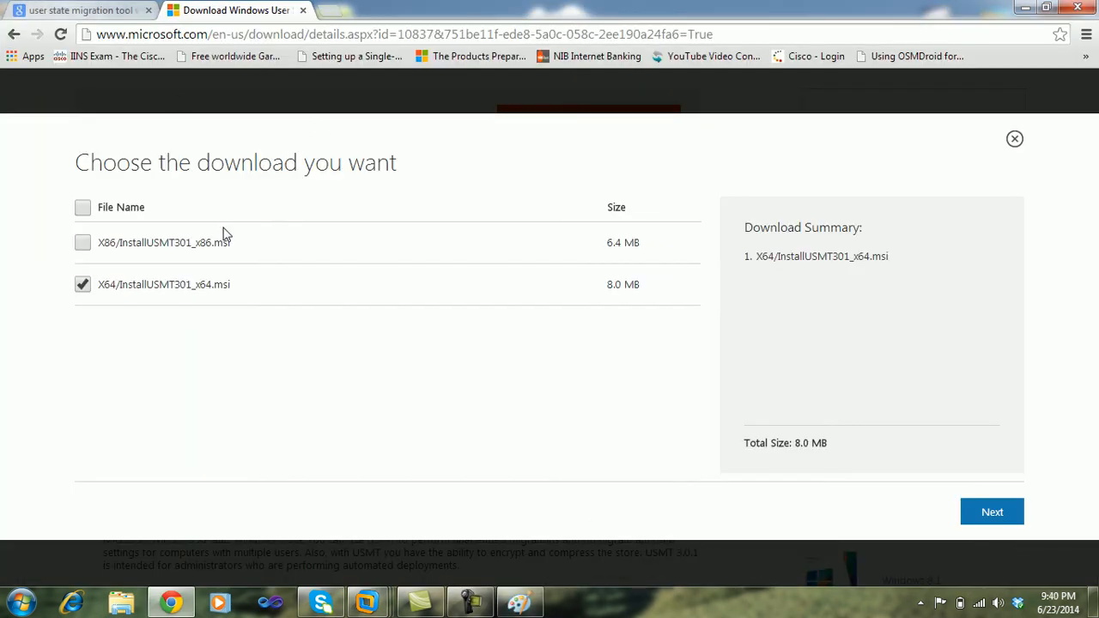
In Chrome, check the user state migration tool search results and download X64/InstallUSMT301_x64.msi from the Microsoft Download Center.
{"action": "left_click", "coordinate": [42, 11]}
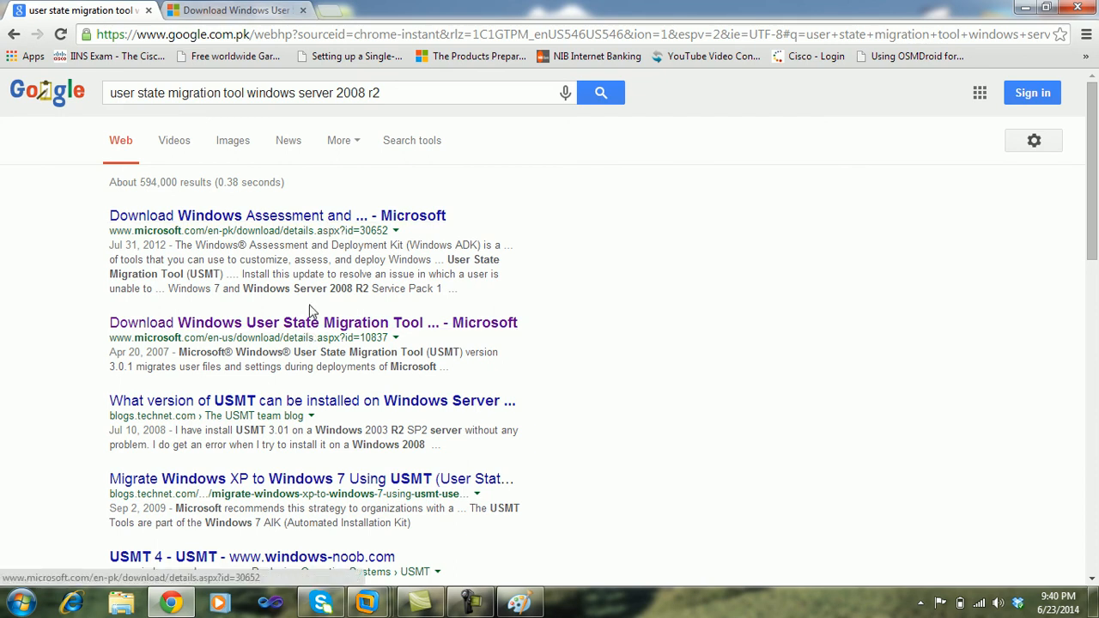
{"action": "left_click", "coordinate": [253, 13]}
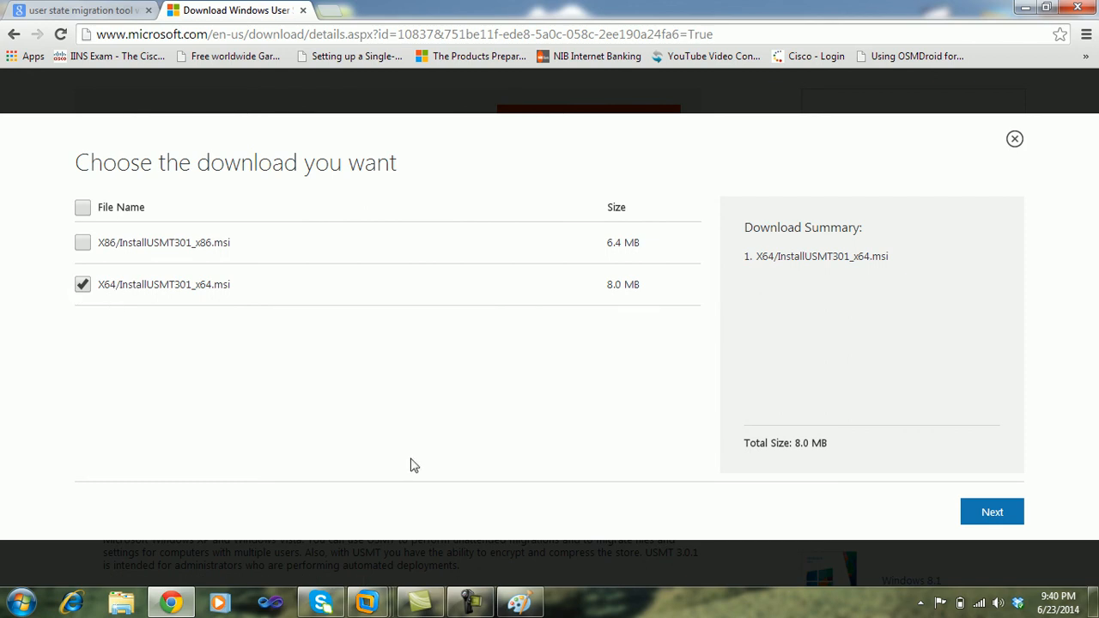
{"action": "left_click", "coordinate": [997, 520]}
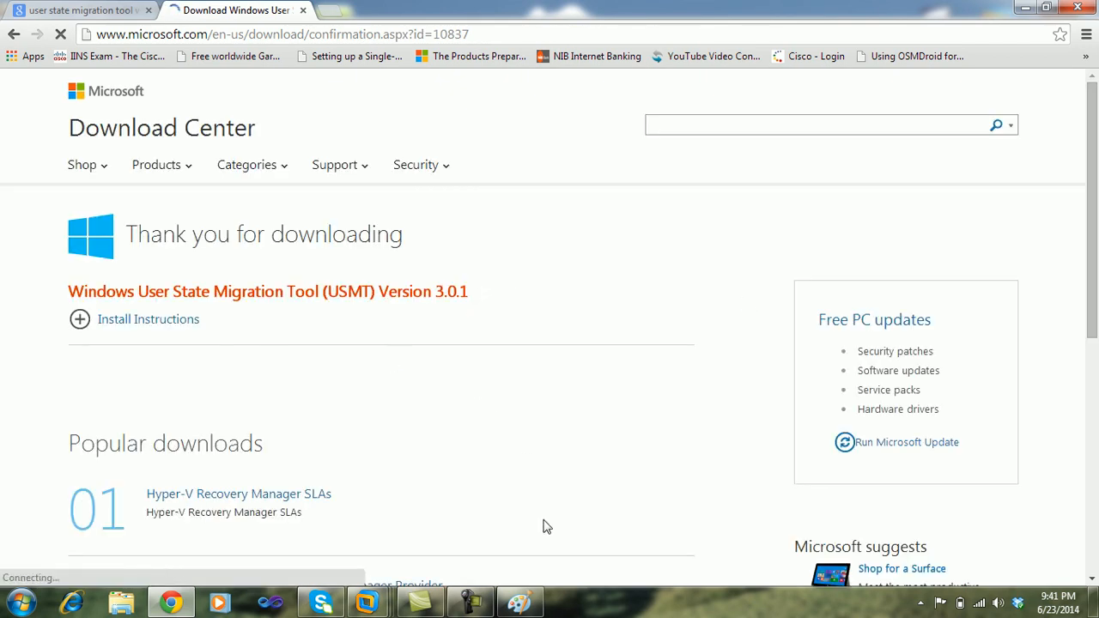
{"action": "left_click", "coordinate": [470, 604]}
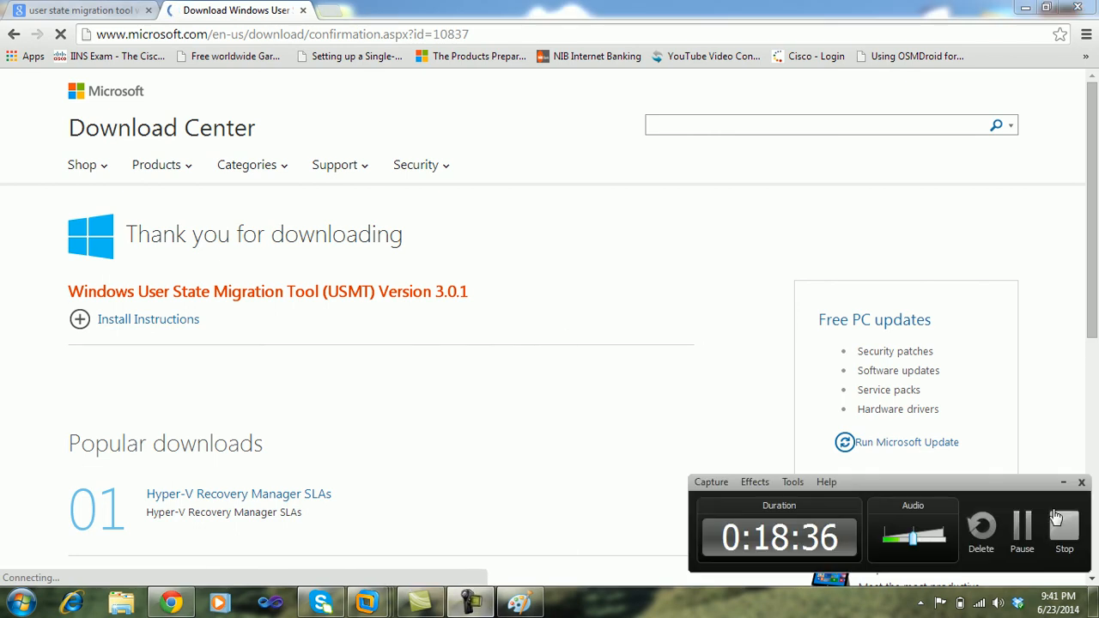
{"action": "left_click", "coordinate": [1028, 528]}
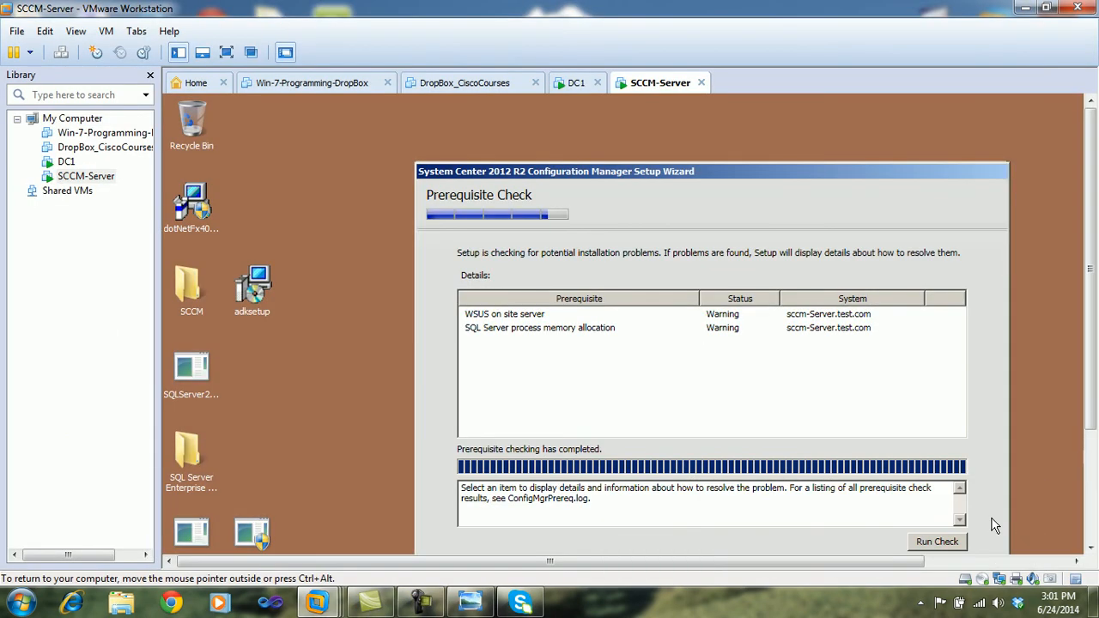
{"action": "left_click", "coordinate": [432, 605]}
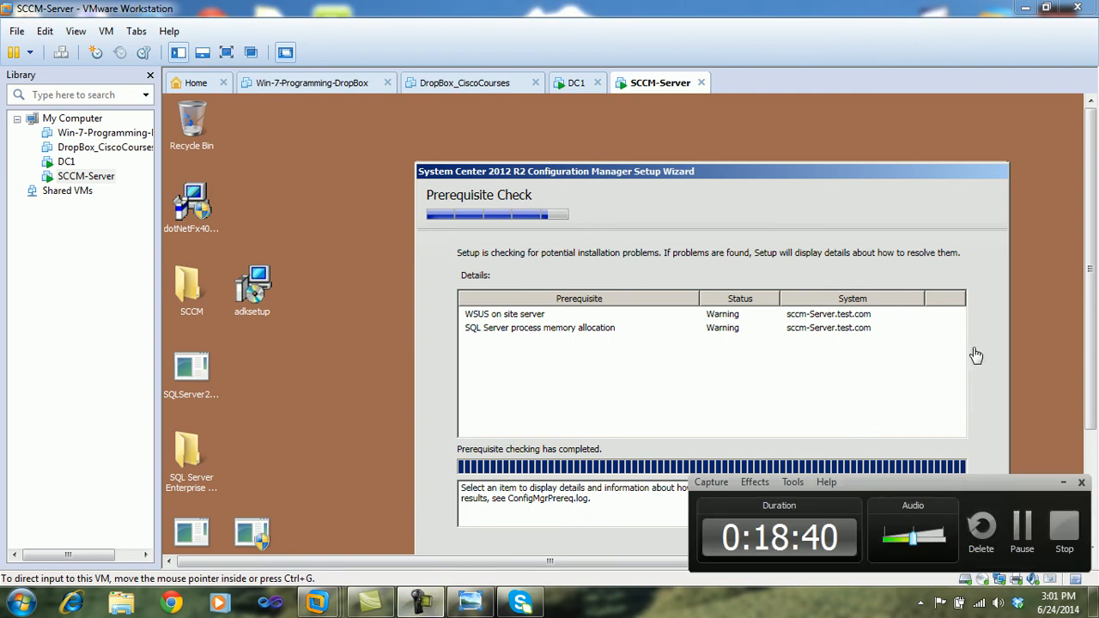
{"action": "left_click", "coordinate": [1063, 483]}
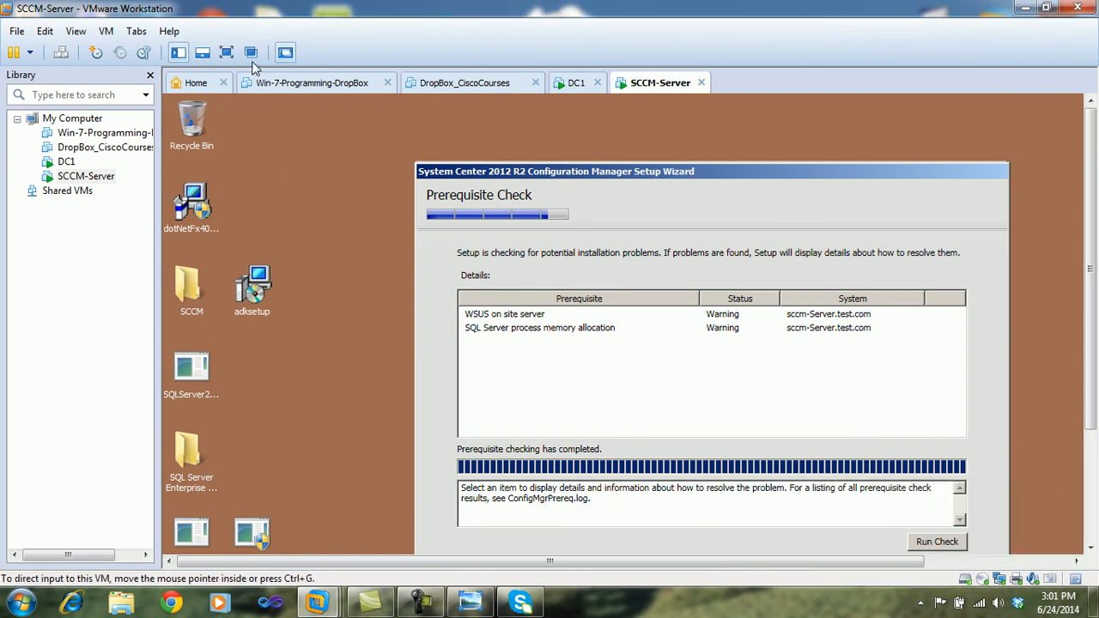
Show the SCCM-Server virtual machine in full screen, and examine the checkin failed image from the host desktop.
{"action": "left_click", "coordinate": [226, 53]}
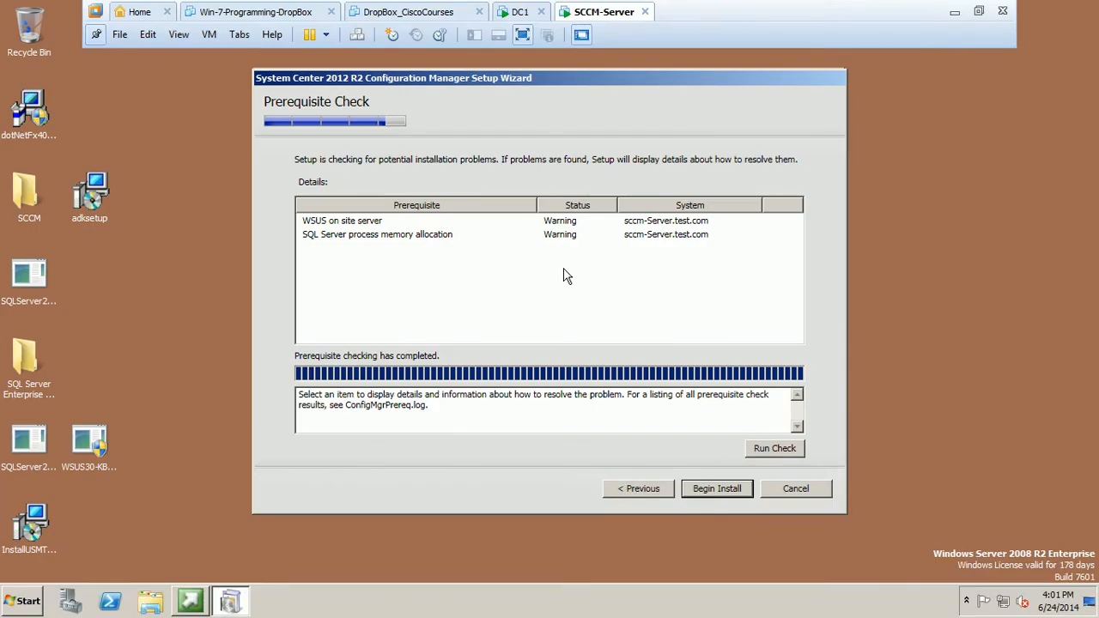
{"action": "left_click", "coordinate": [954, 12]}
{"action": "double_click", "coordinate": [391, 194]}
{"action": "right_click", "coordinate": [391, 194]}
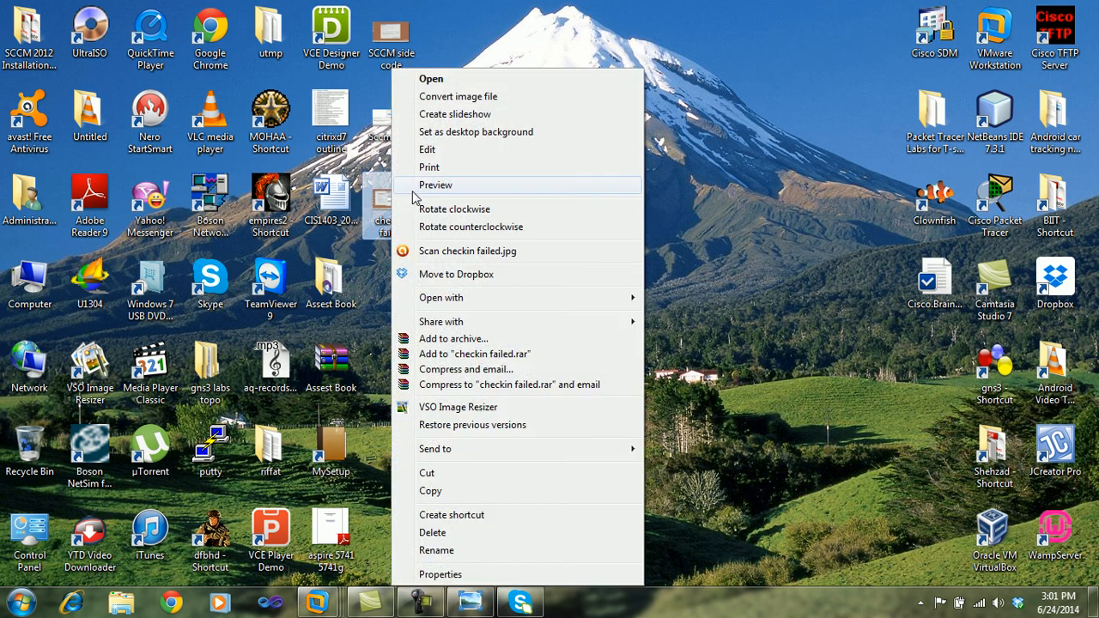
{"action": "left_click", "coordinate": [412, 185]}
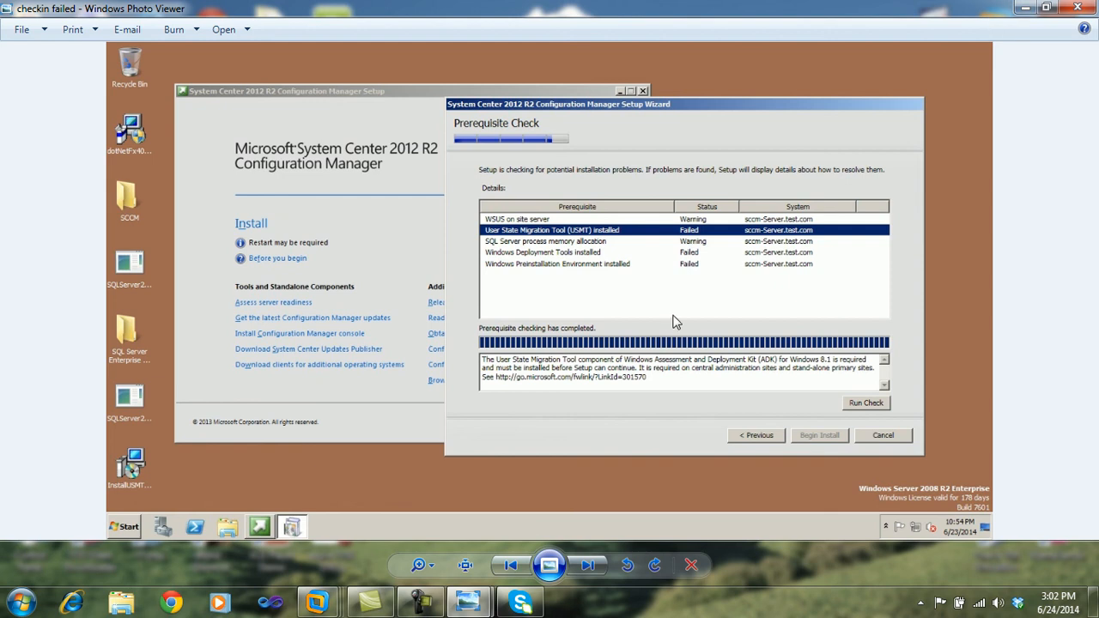
{"action": "left_click", "coordinate": [1025, 8]}
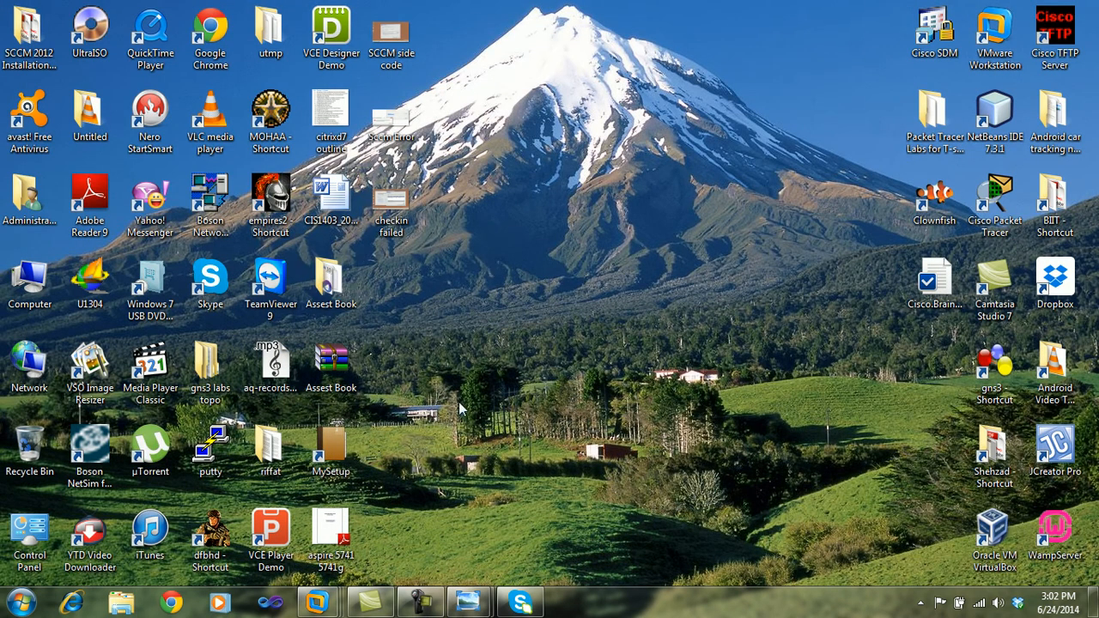
Switch back to the SCCM-Server virtual machine and examine the WSUS and SQL Server memory warnings and the SQL Server update installers on its desktop.
{"action": "mouse_move", "coordinate": [317, 603]}
{"action": "left_click", "coordinate": [830, 496]}
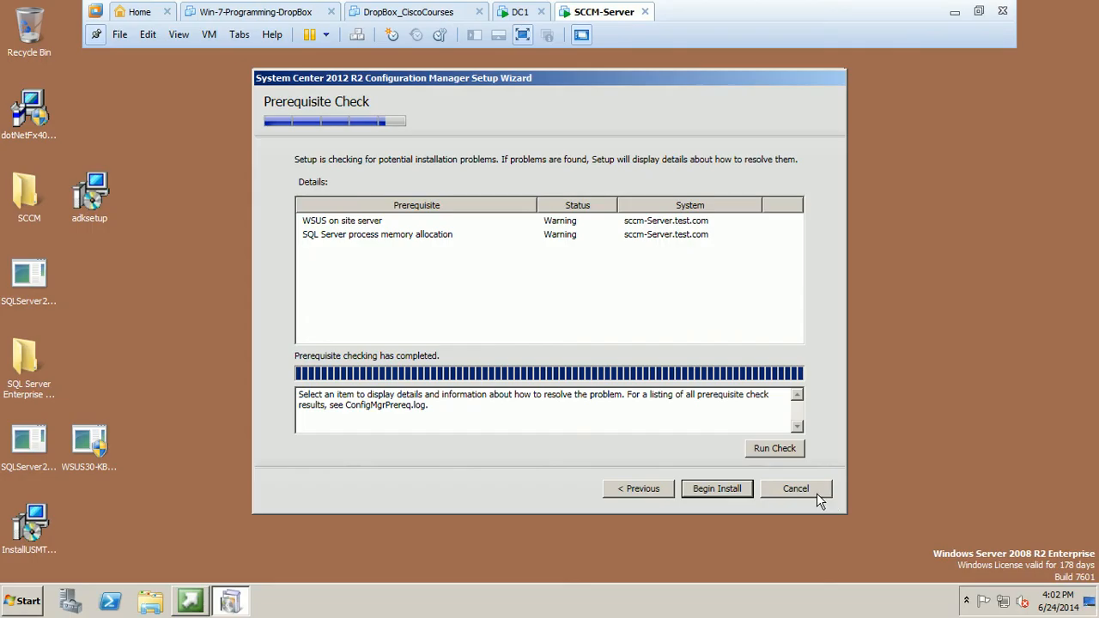
{"action": "left_click", "coordinate": [87, 215]}
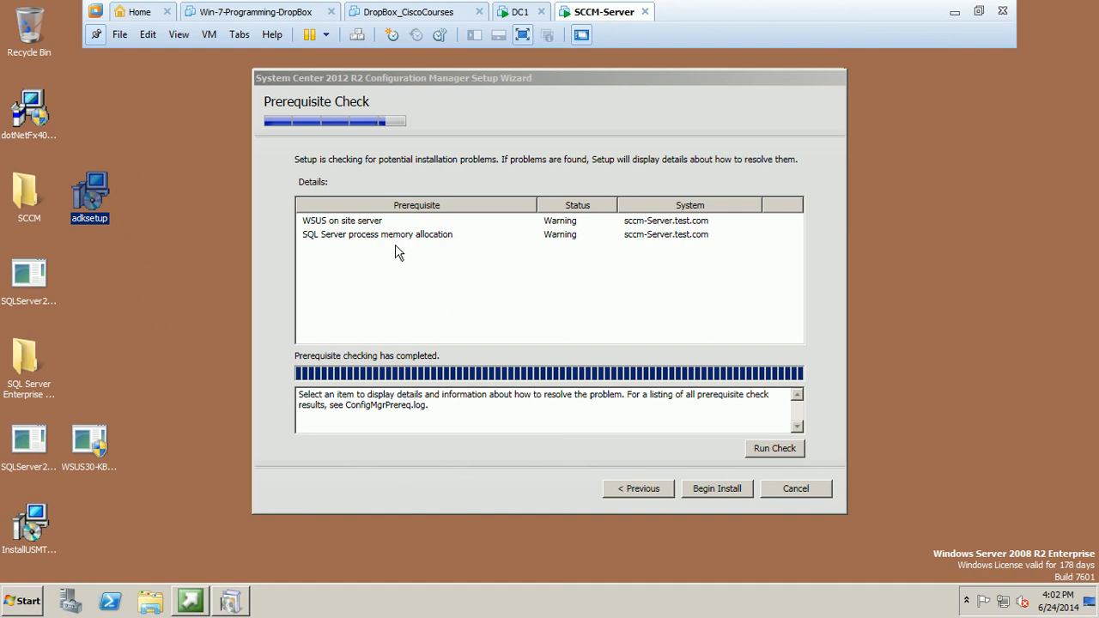
{"action": "left_click", "coordinate": [368, 219]}
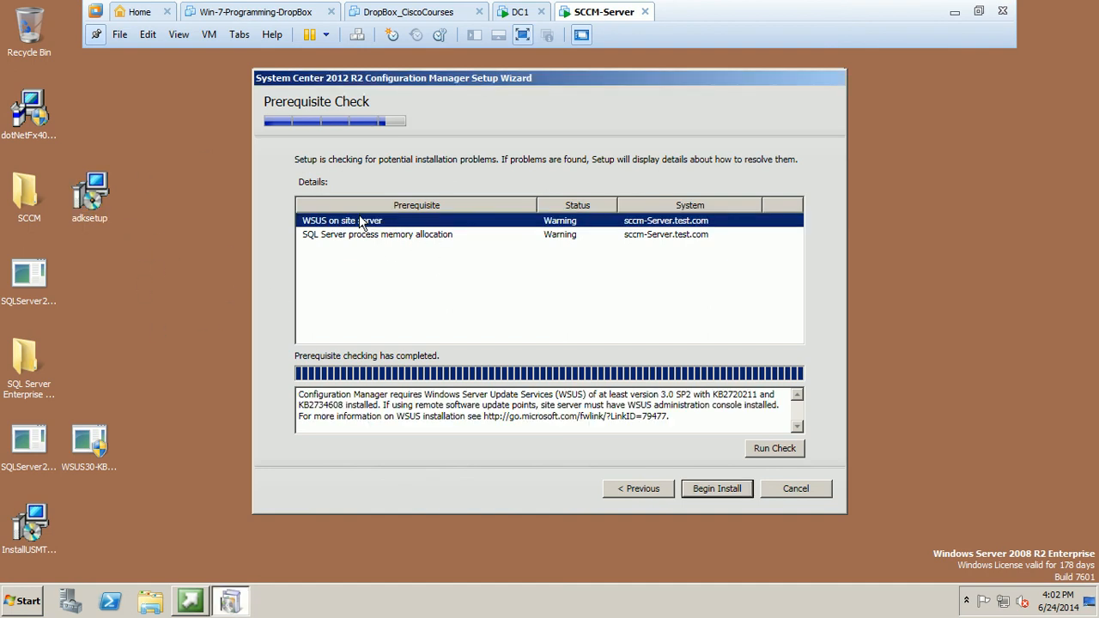
{"action": "left_click", "coordinate": [372, 236]}
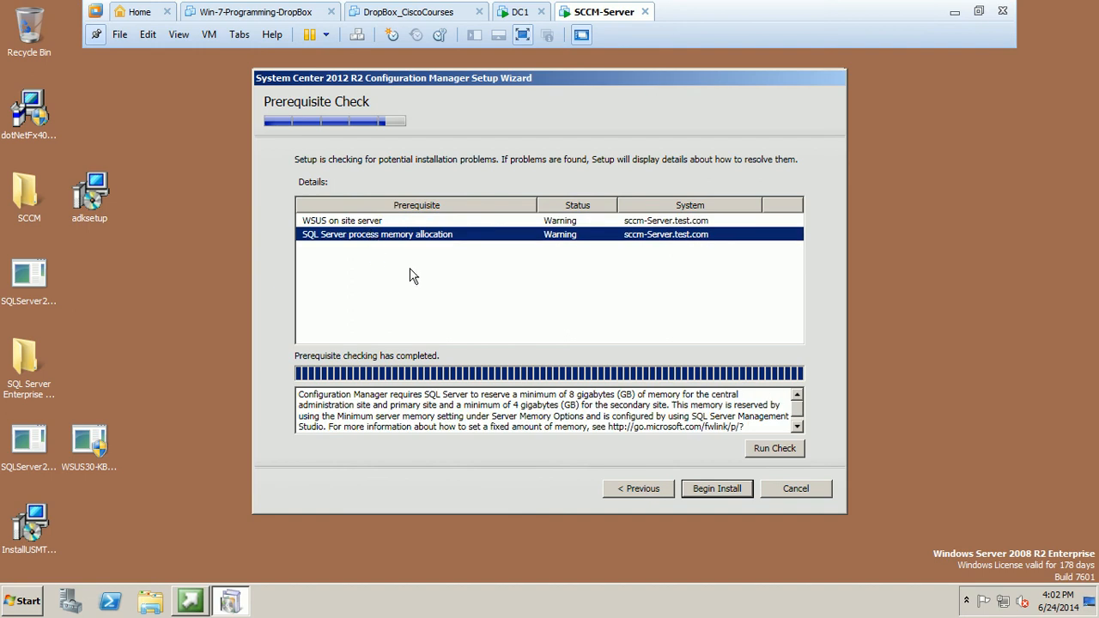
{"action": "left_click", "coordinate": [370, 223]}
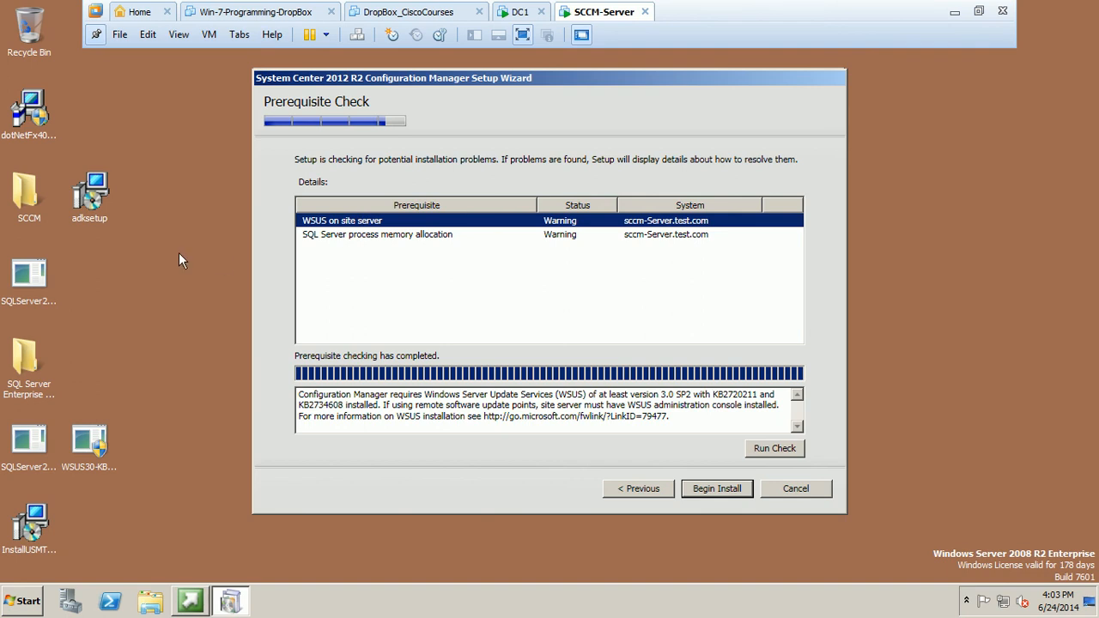
{"action": "left_click", "coordinate": [33, 279]}
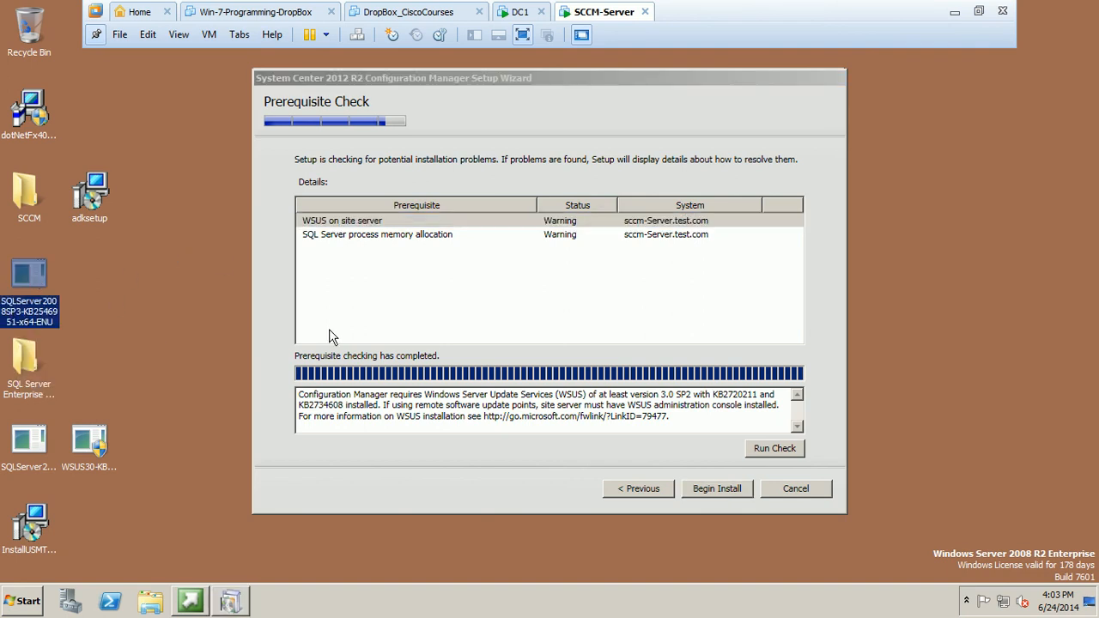
{"action": "left_click", "coordinate": [7, 449]}
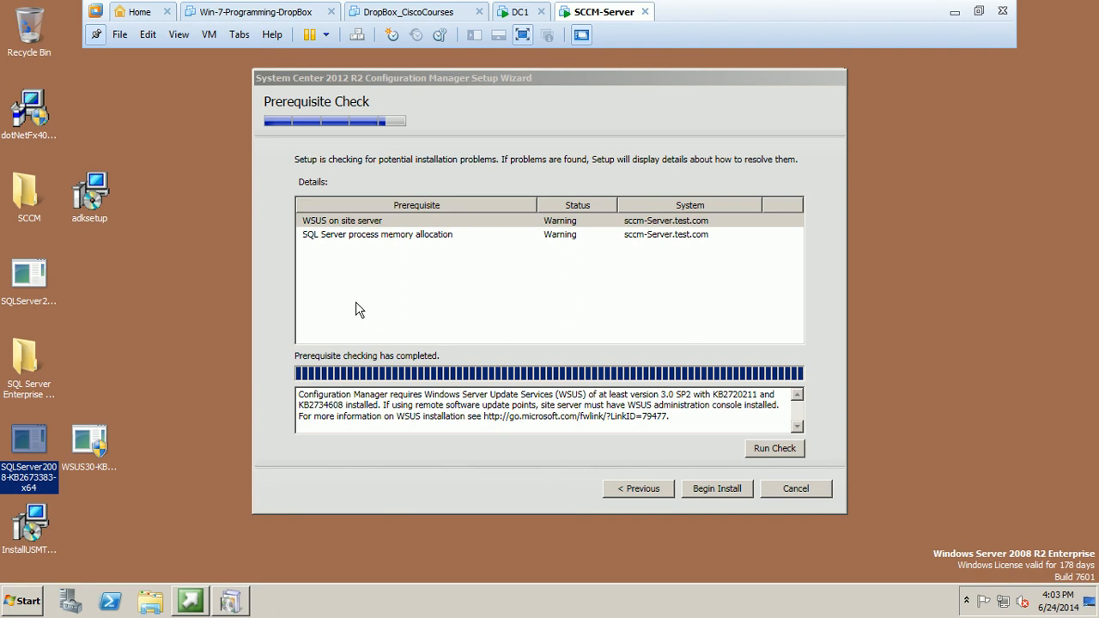
Run adksetup to examine which Windows Assessment and Deployment Kit features are selected, and cancel without changing them.
{"action": "left_click", "coordinate": [105, 203]}
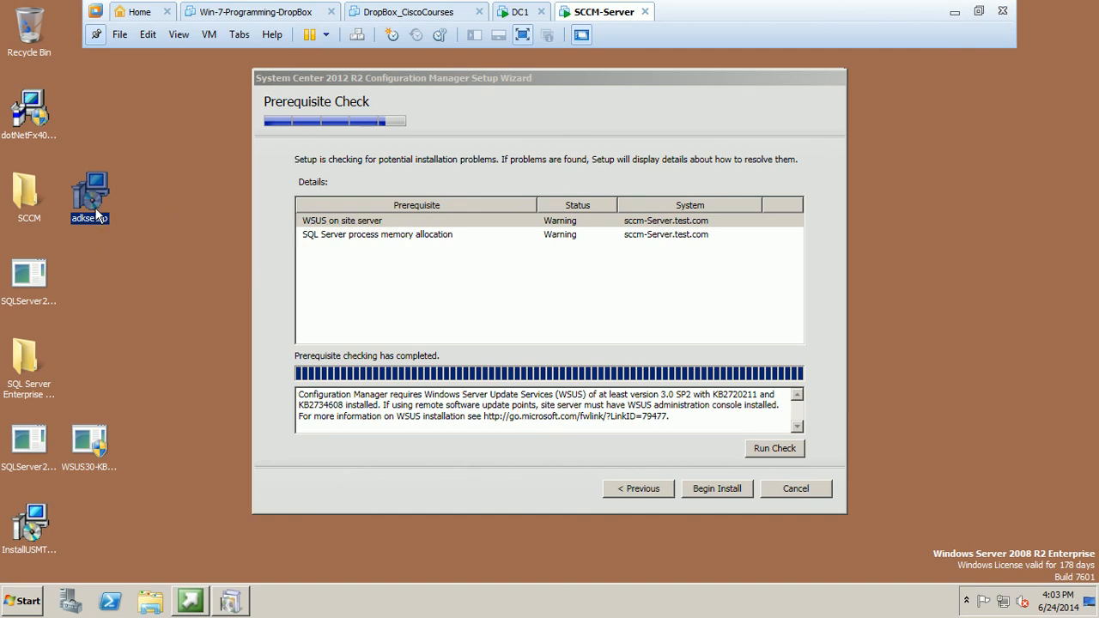
{"action": "double_click", "coordinate": [96, 210]}
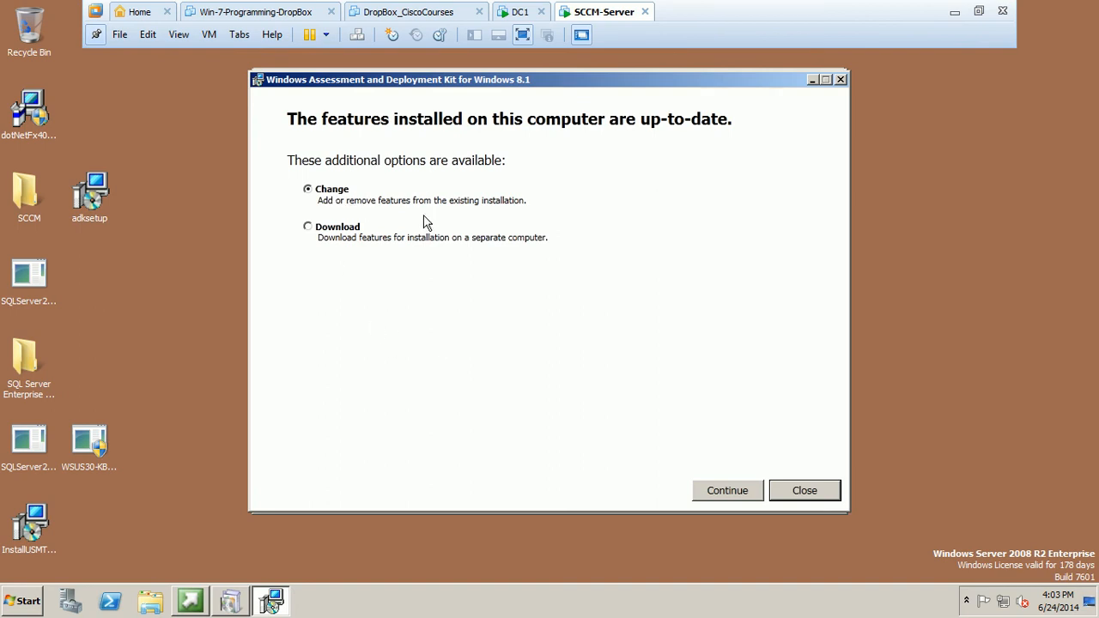
{"action": "left_click", "coordinate": [733, 493]}
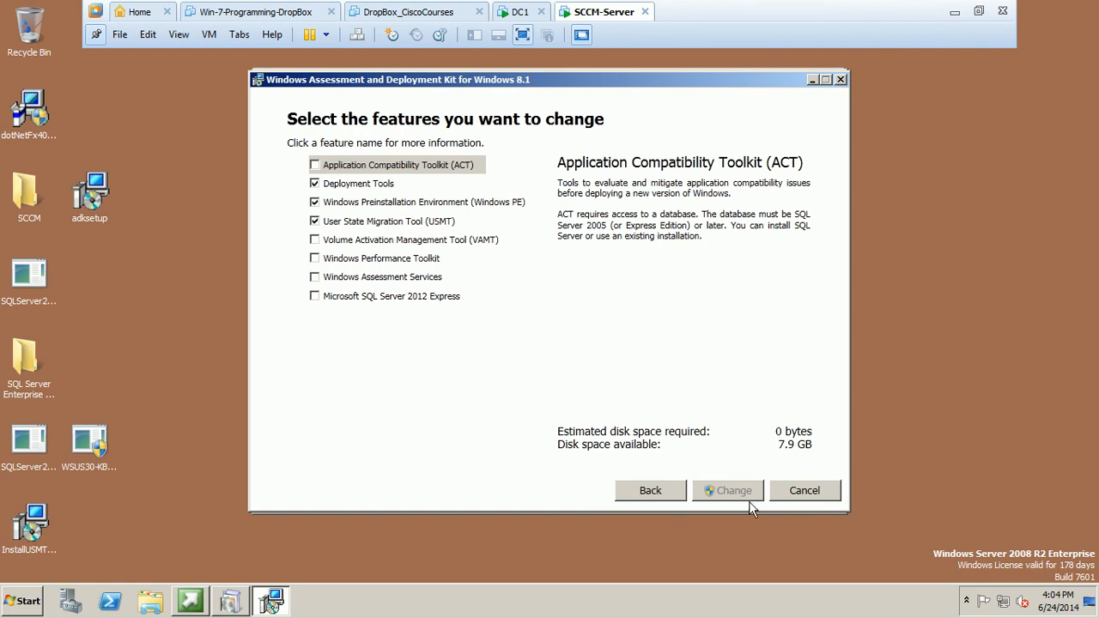
{"action": "left_click", "coordinate": [840, 79]}
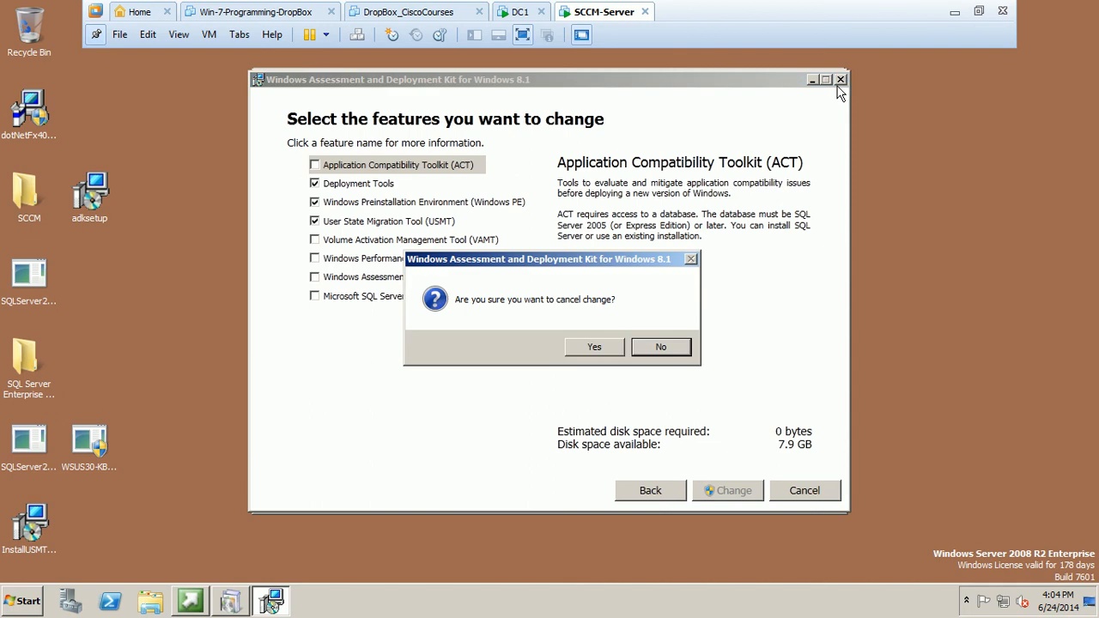
{"action": "left_click", "coordinate": [592, 349]}
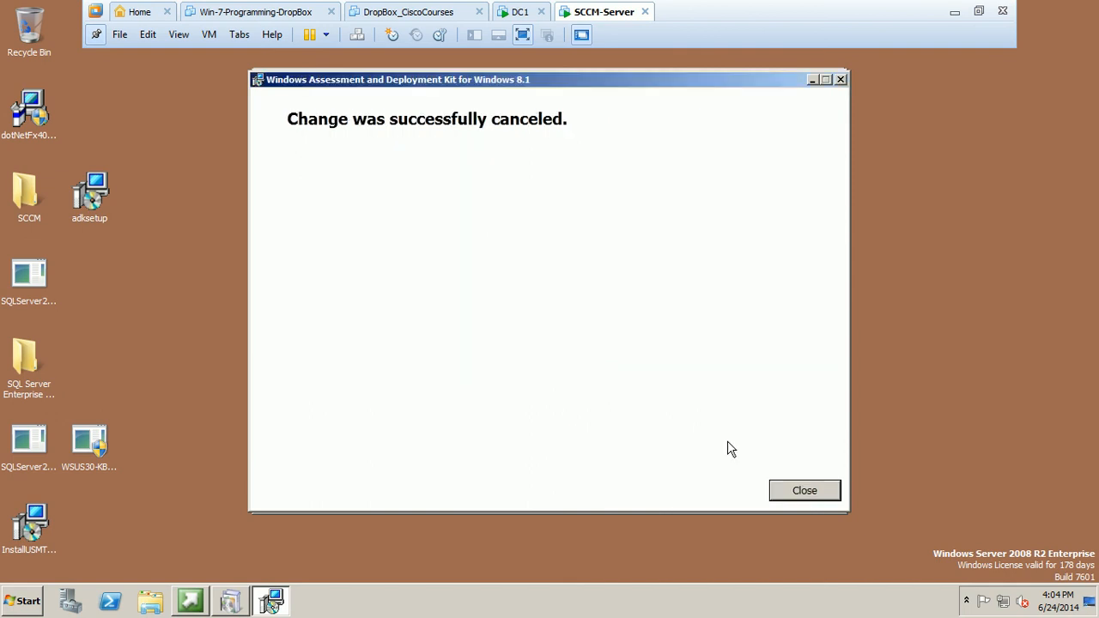
{"action": "left_click", "coordinate": [804, 491]}
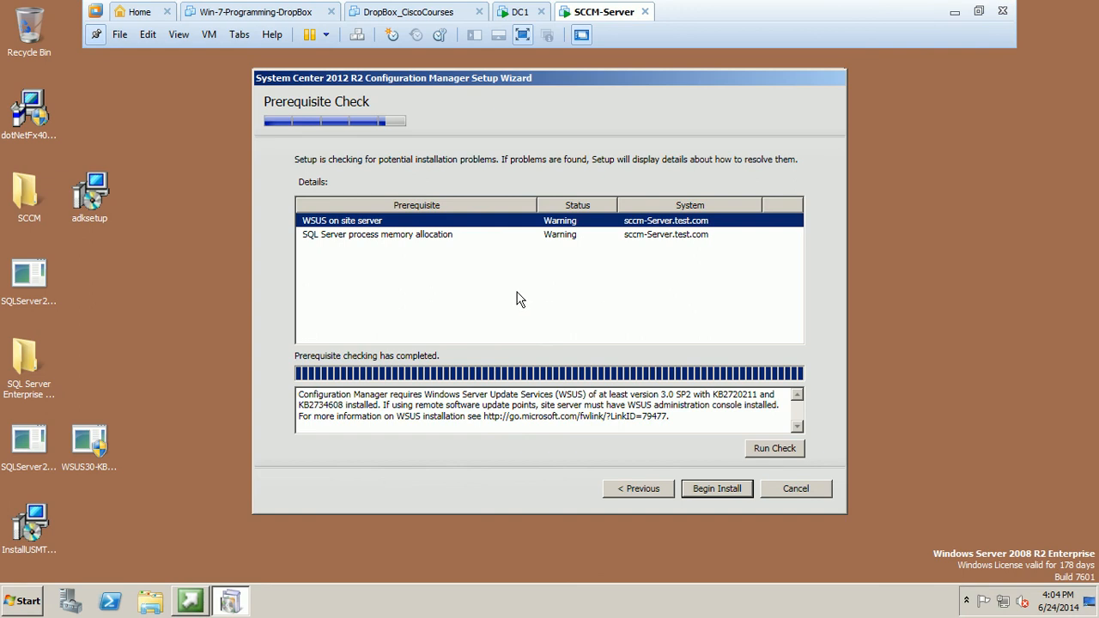
Begin the System Center 2012 R2 Configuration Manager installation despite the two prerequisite warnings.
{"action": "left_click", "coordinate": [712, 489]}
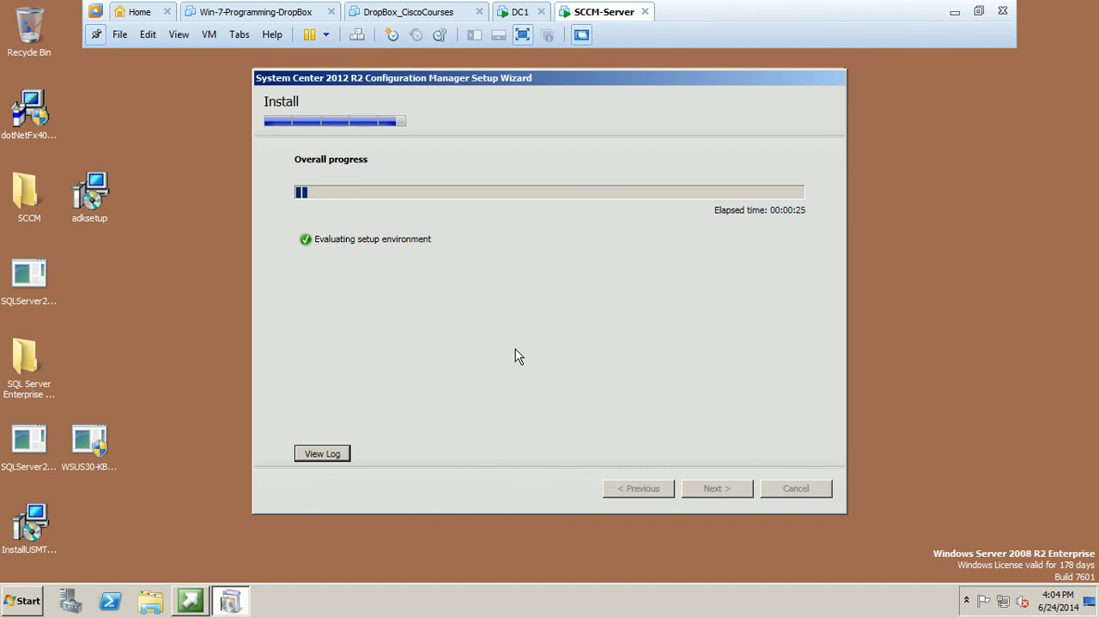
Minimize the virtual machine, examine the Sccm Error image from the host desktop, and close it.
{"action": "left_click", "coordinate": [955, 11]}
{"action": "right_click", "coordinate": [392, 119]}
{"action": "left_click", "coordinate": [429, 185]}
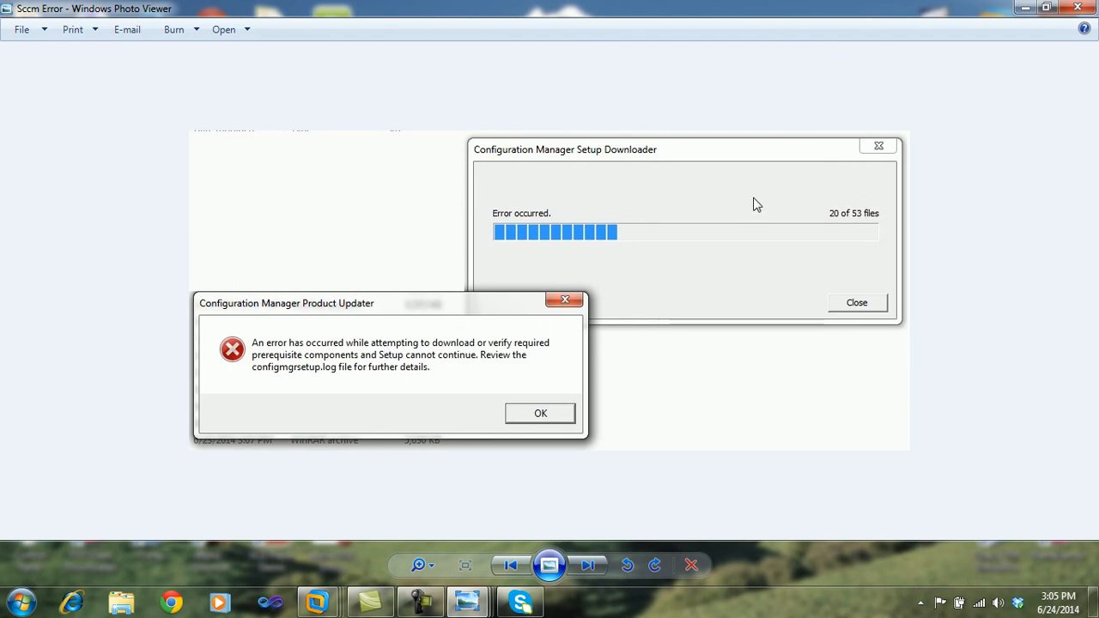
{"action": "left_click", "coordinate": [1076, 9]}
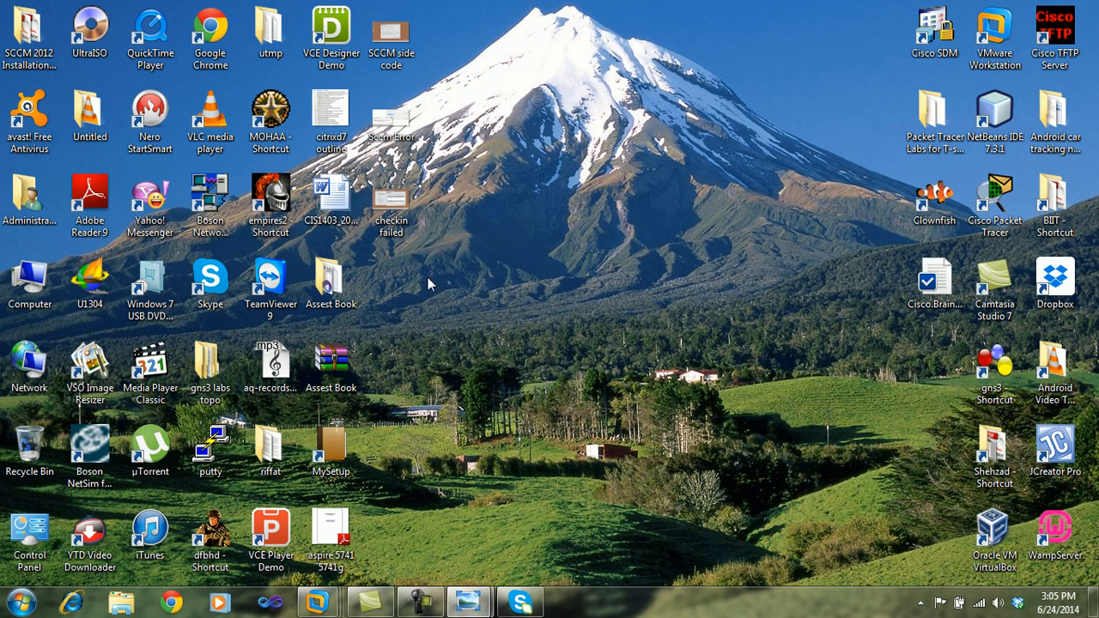
Examine the failed prerequisites in the two open checkin failed images and close both of them.
{"action": "right_click", "coordinate": [399, 216]}
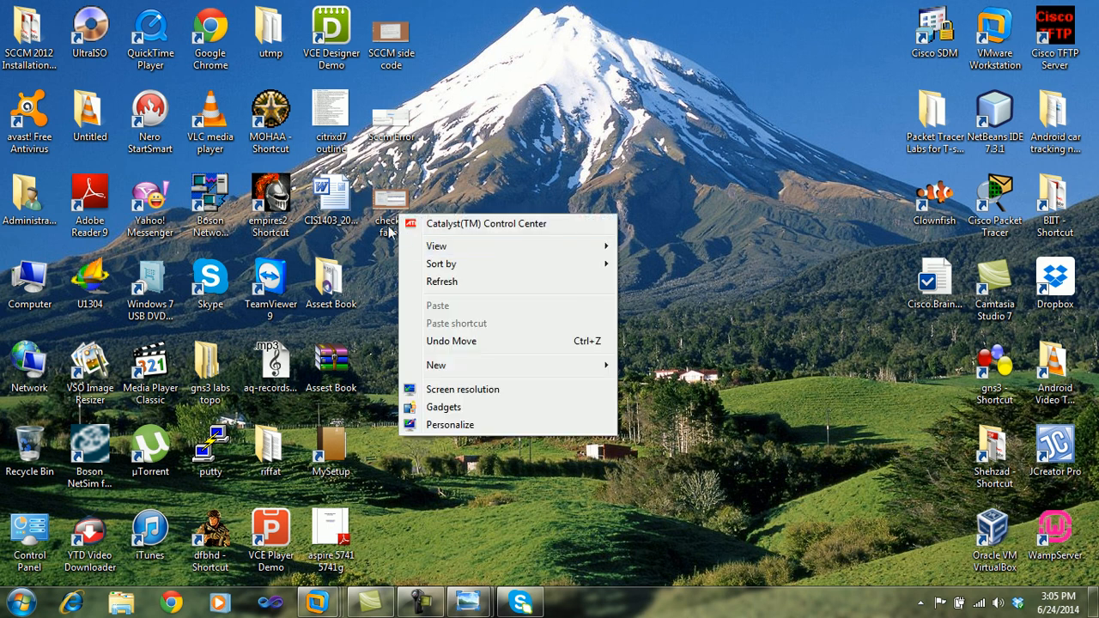
{"action": "left_click", "coordinate": [481, 563]}
{"action": "mouse_move", "coordinate": [471, 606]}
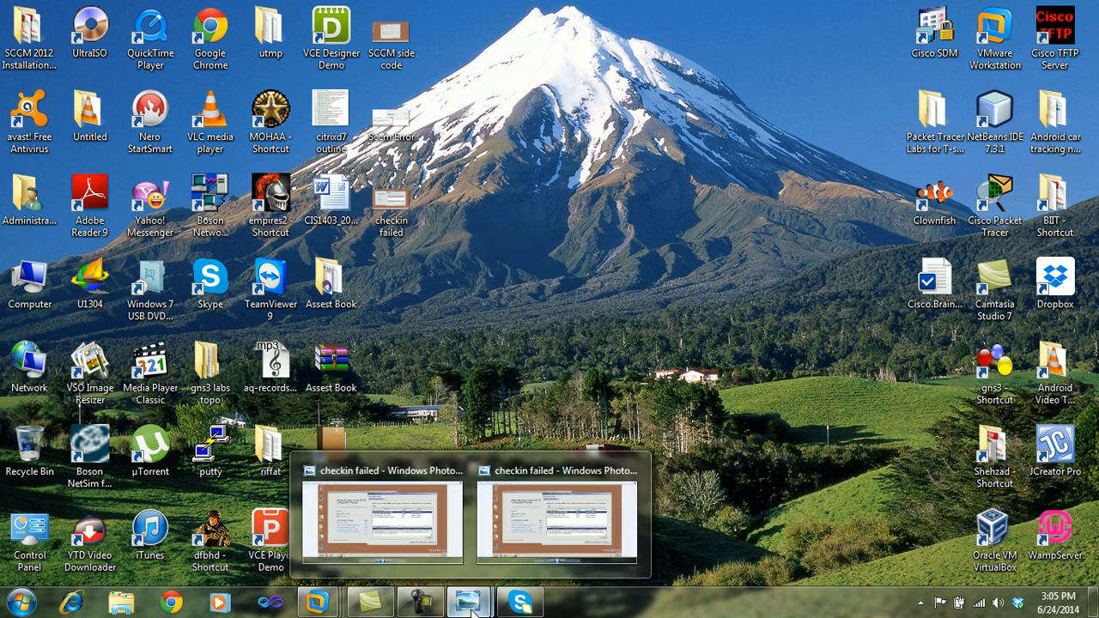
{"action": "left_click", "coordinate": [549, 537]}
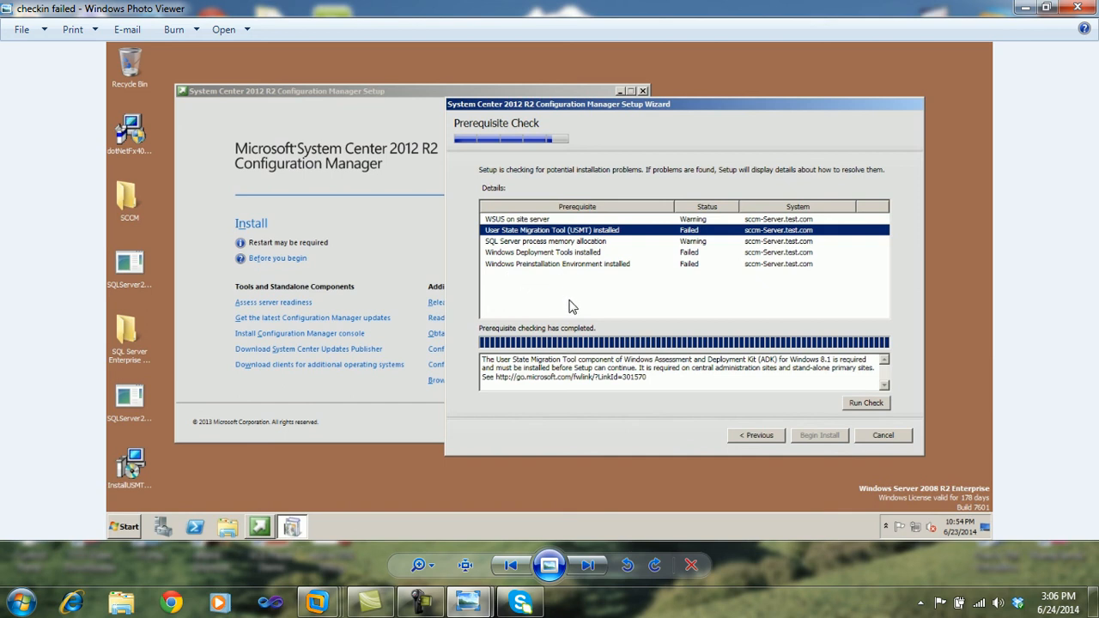
{"action": "left_click", "coordinate": [1087, 12]}
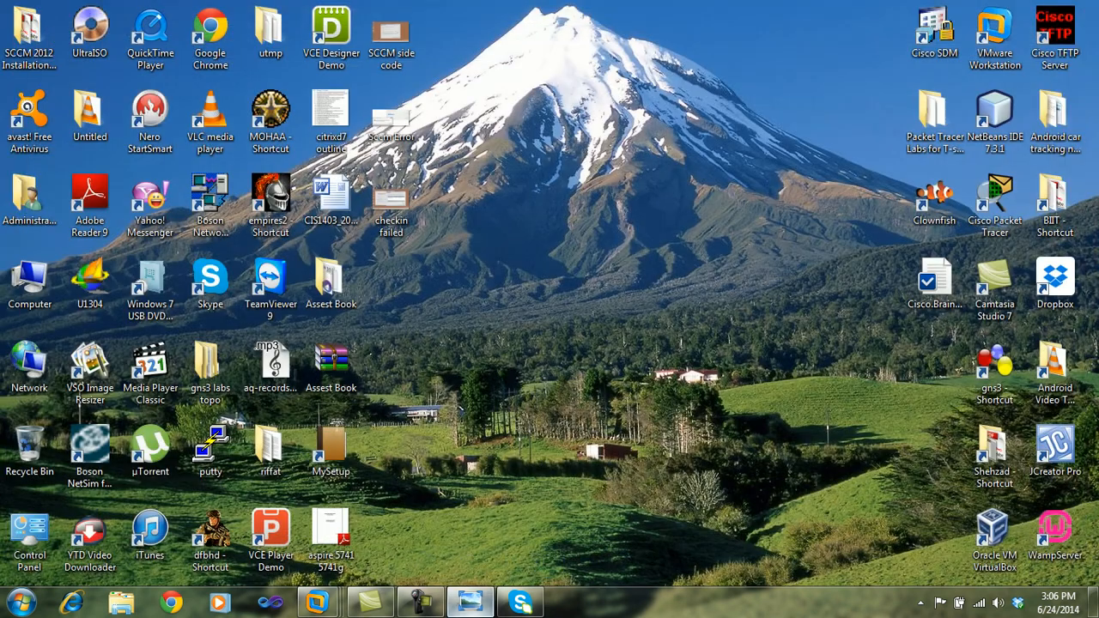
{"action": "left_click", "coordinate": [469, 601]}
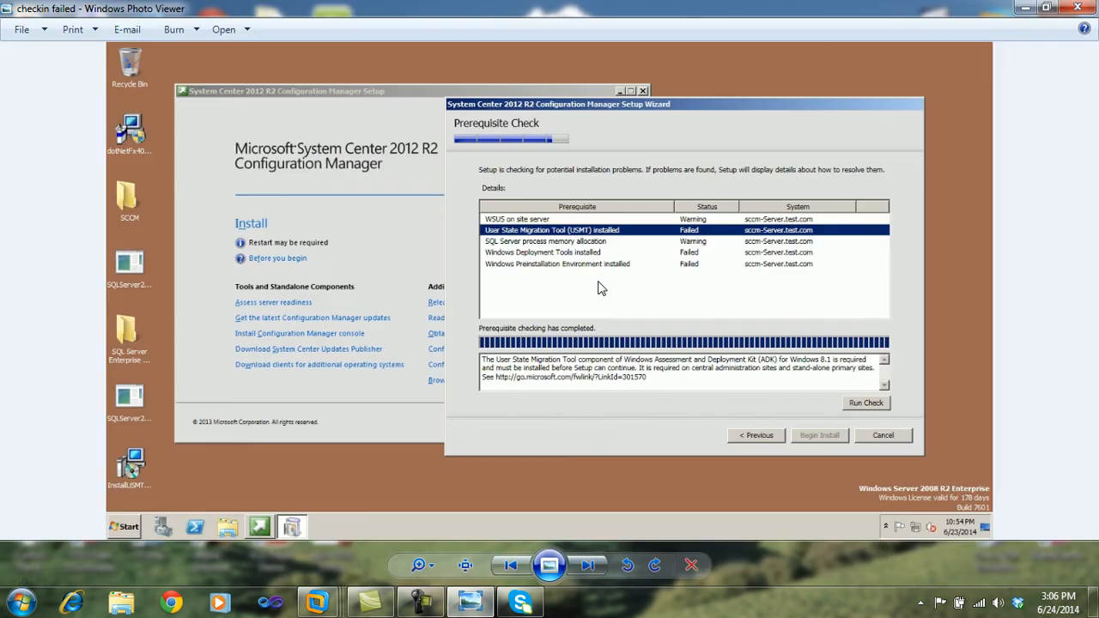
{"action": "left_click", "coordinate": [1088, 10]}
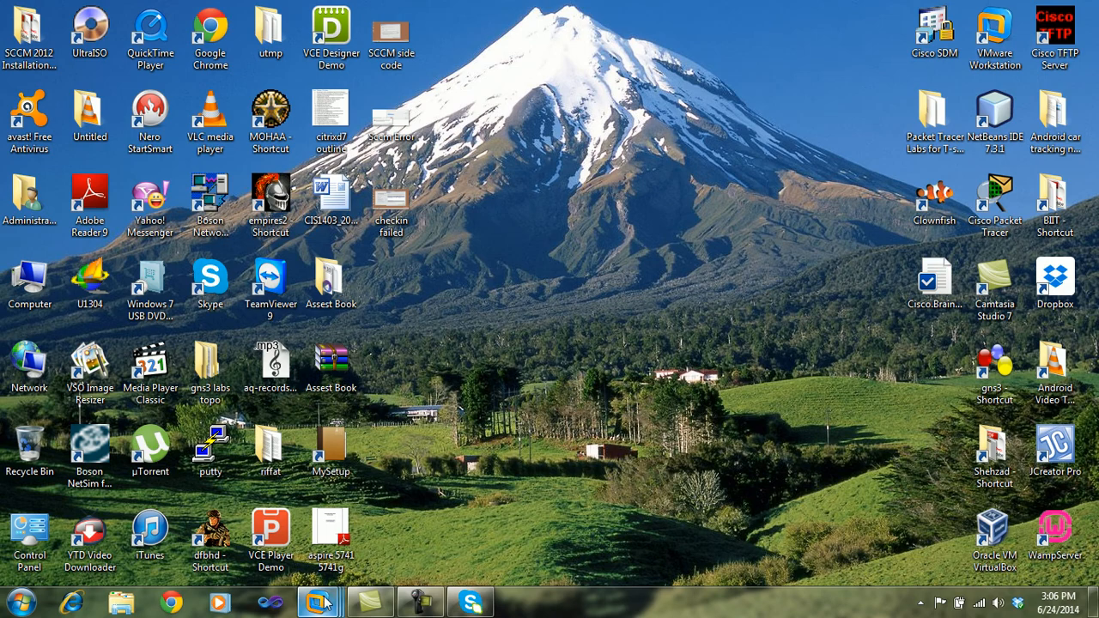
Return to the SCCM-Server virtual machine, take it out of full screen, and examine the Configuration Manager installation progress.
{"action": "mouse_move", "coordinate": [325, 604]}
{"action": "left_click", "coordinate": [802, 507]}
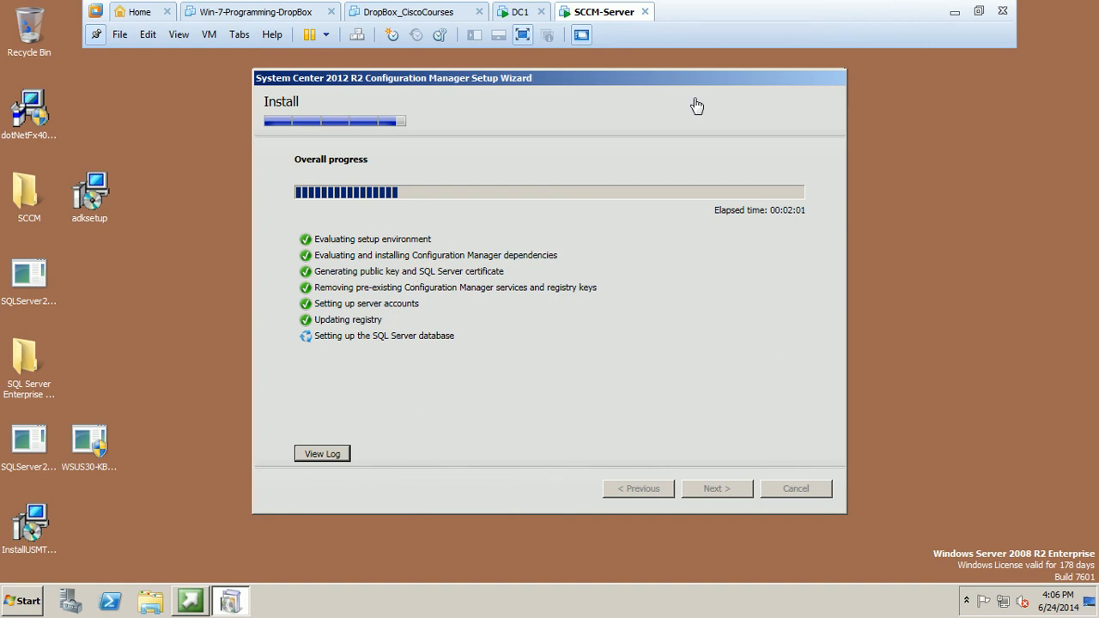
{"action": "left_click", "coordinate": [521, 36]}
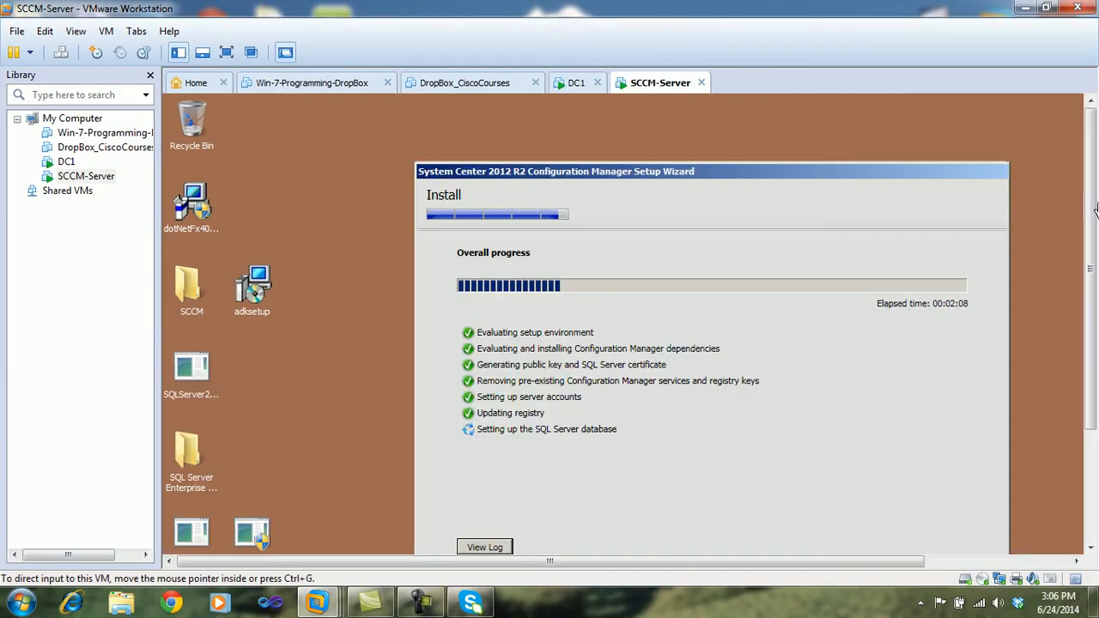
{"action": "left_click_drag", "start_coordinate": [1093, 206], "coordinate": [1094, 272]}
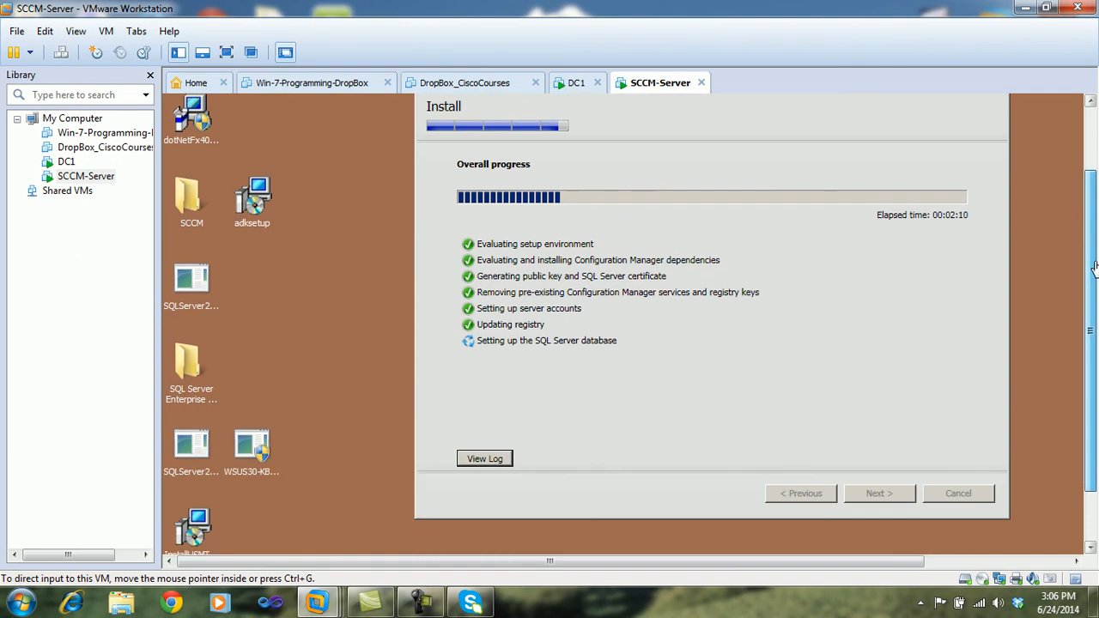
{"action": "left_click", "coordinate": [421, 602]}
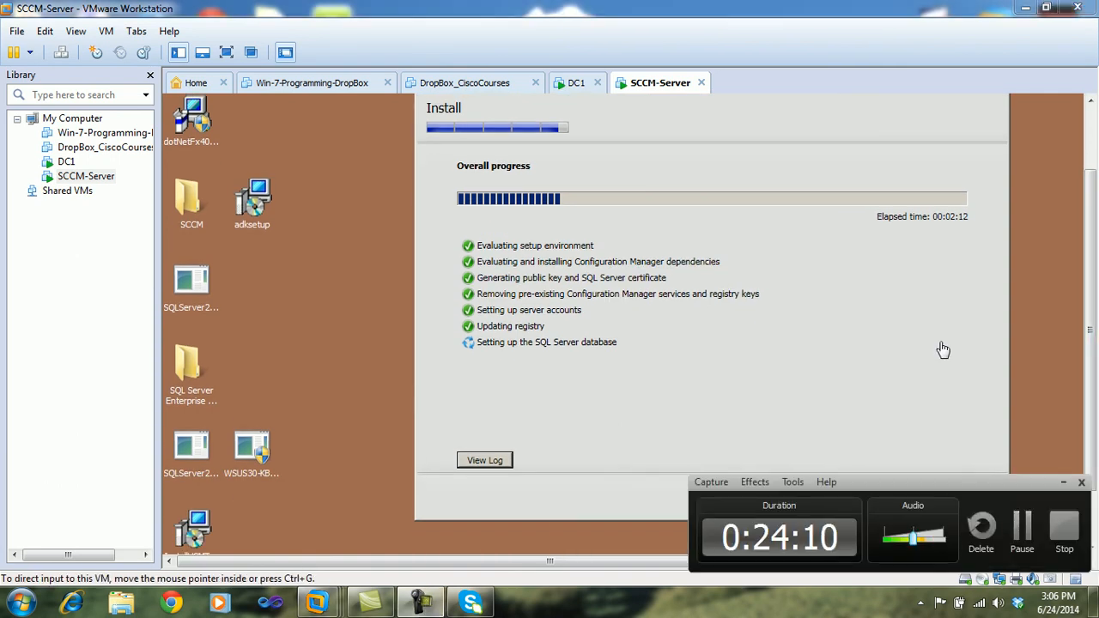
{"action": "left_click", "coordinate": [1022, 527]}
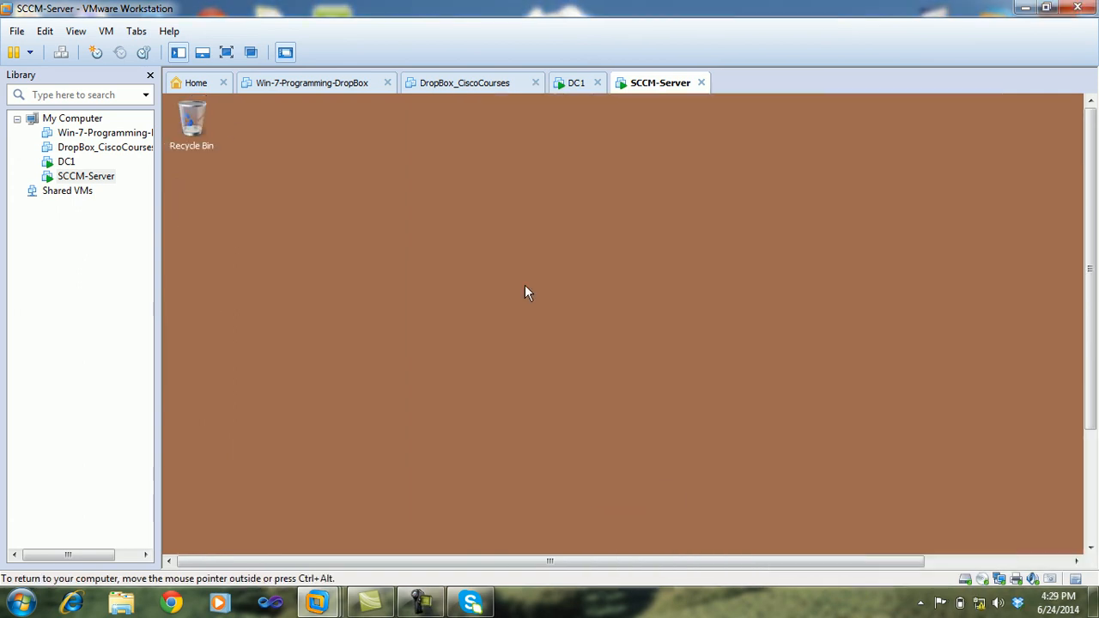
Show the SCCM-Server virtual machine in full screen and check its installed programs for the Configuration Manager Console.
{"action": "left_click", "coordinate": [227, 52]}
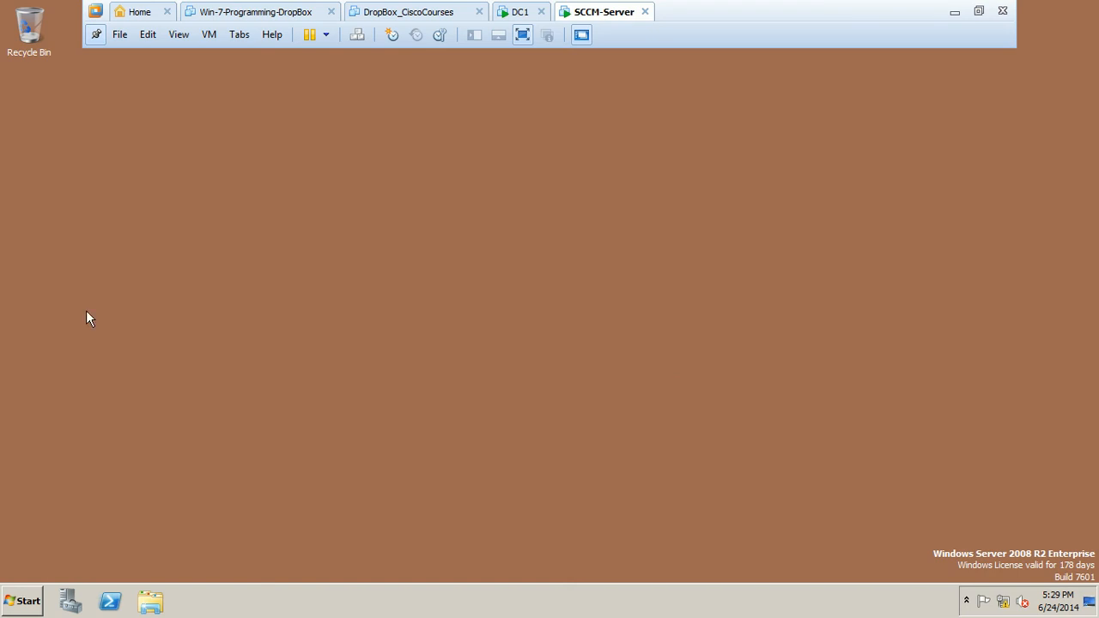
{"action": "left_click", "coordinate": [21, 601]}
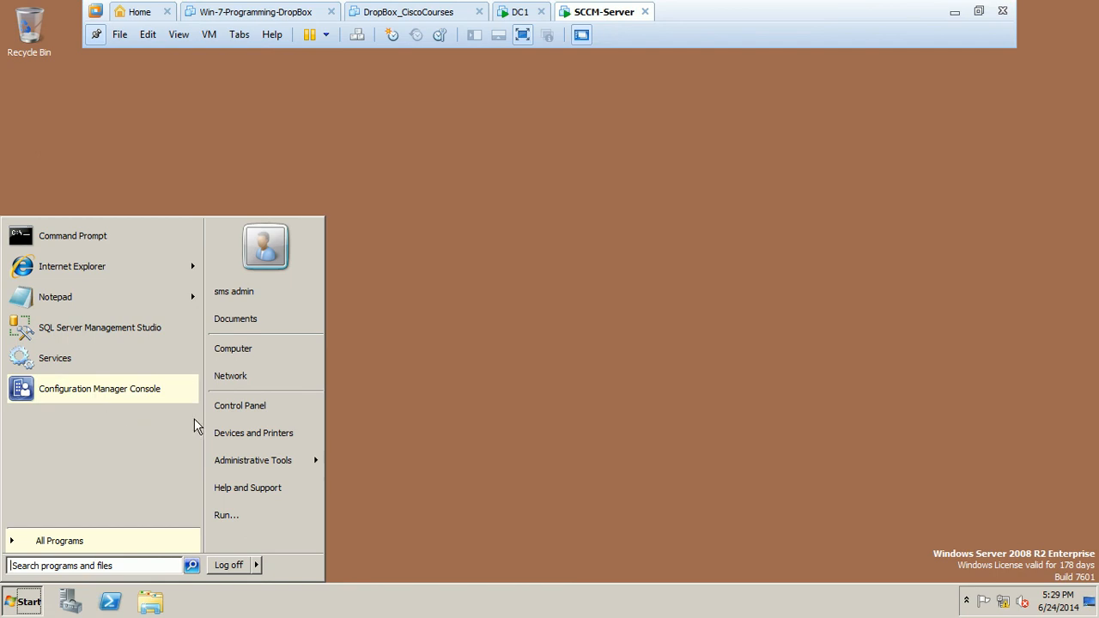
{"action": "left_click", "coordinate": [524, 302]}
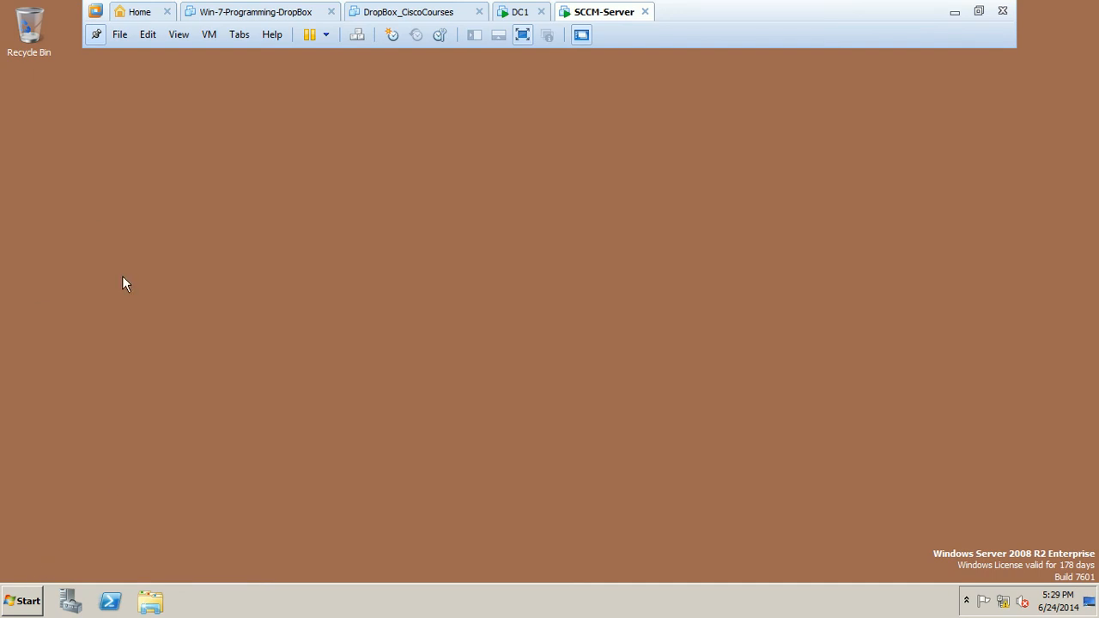
Launch splash from the SC2012_R2_SCCM_SCEP folder on drive C, examine the option to install the Configuration Manager console, and exit setup.
{"action": "left_click", "coordinate": [12, 601]}
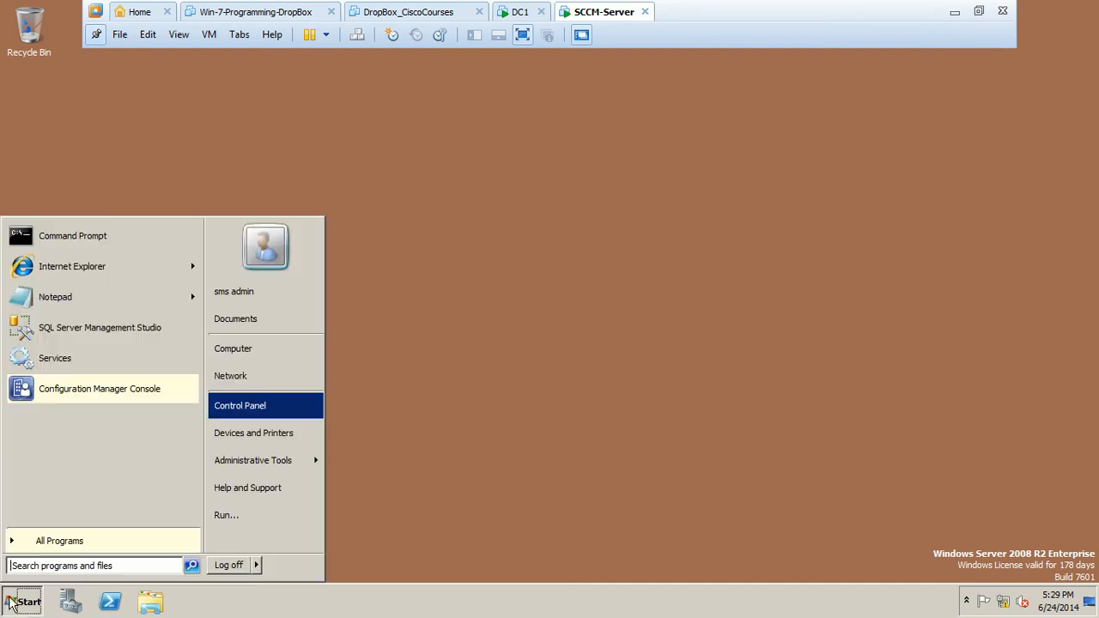
{"action": "left_click", "coordinate": [231, 359]}
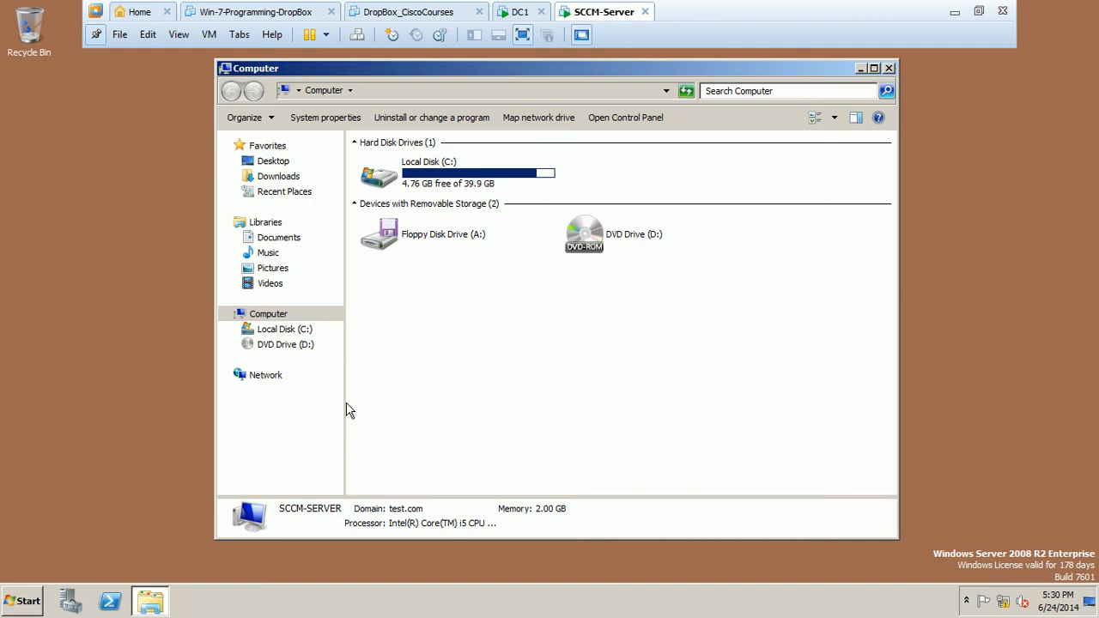
{"action": "double_click", "coordinate": [434, 178]}
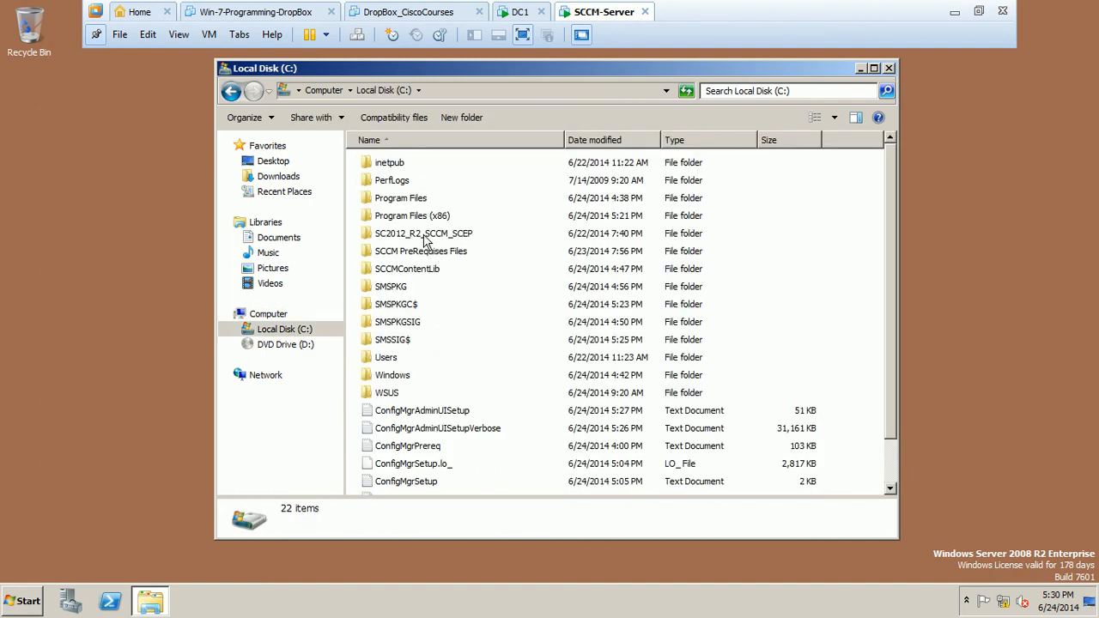
{"action": "double_click", "coordinate": [423, 235]}
{"action": "left_click", "coordinate": [386, 237]}
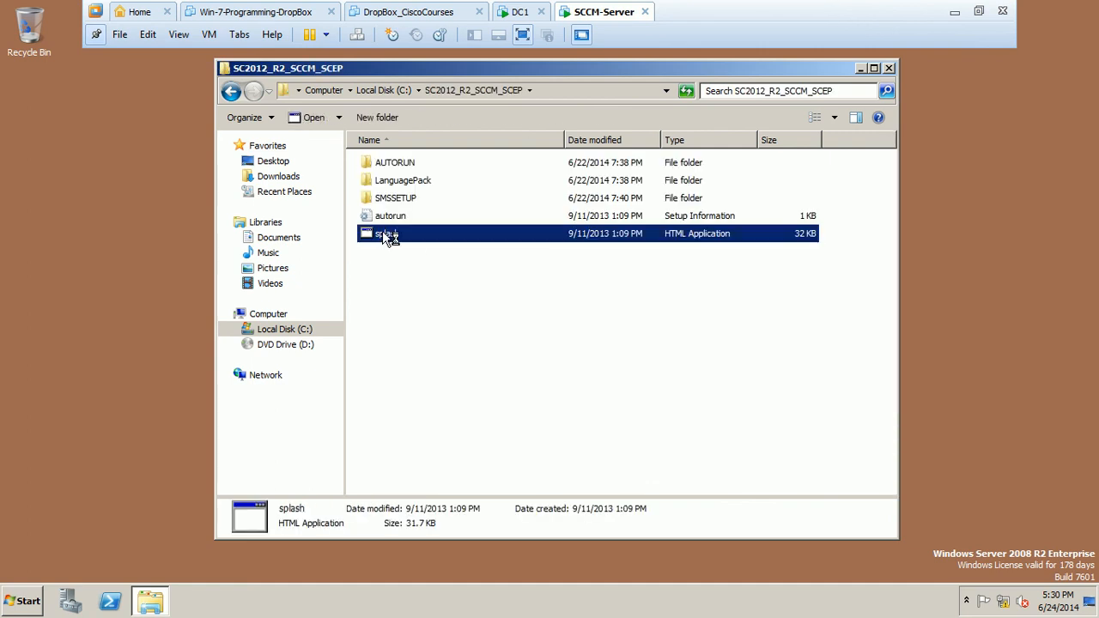
{"action": "left_click", "coordinate": [889, 69]}
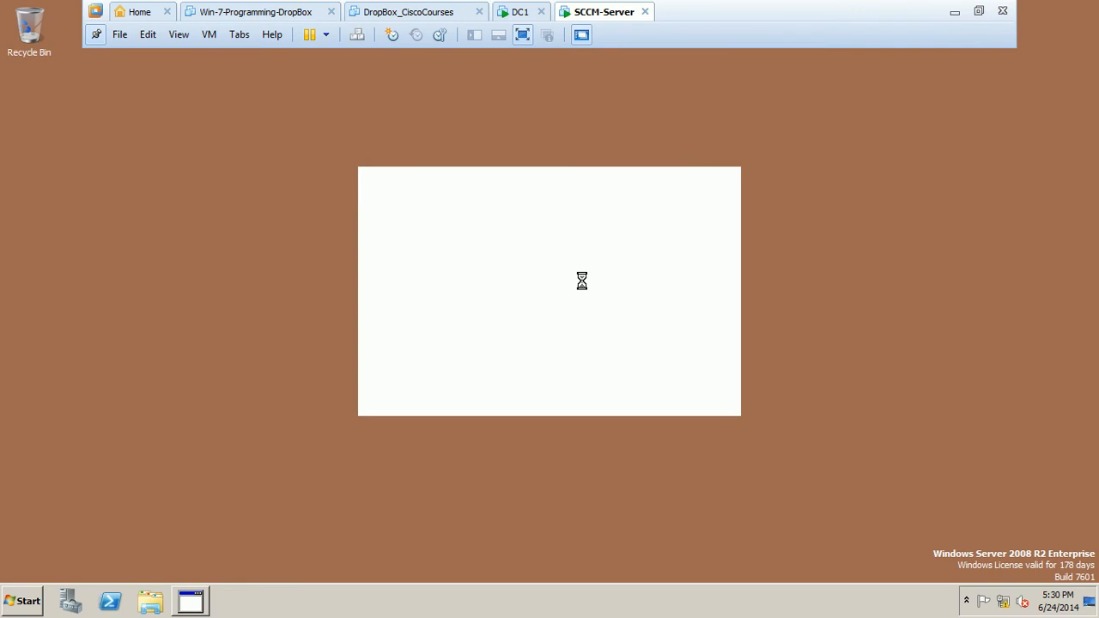
{"action": "left_click", "coordinate": [96, 35]}
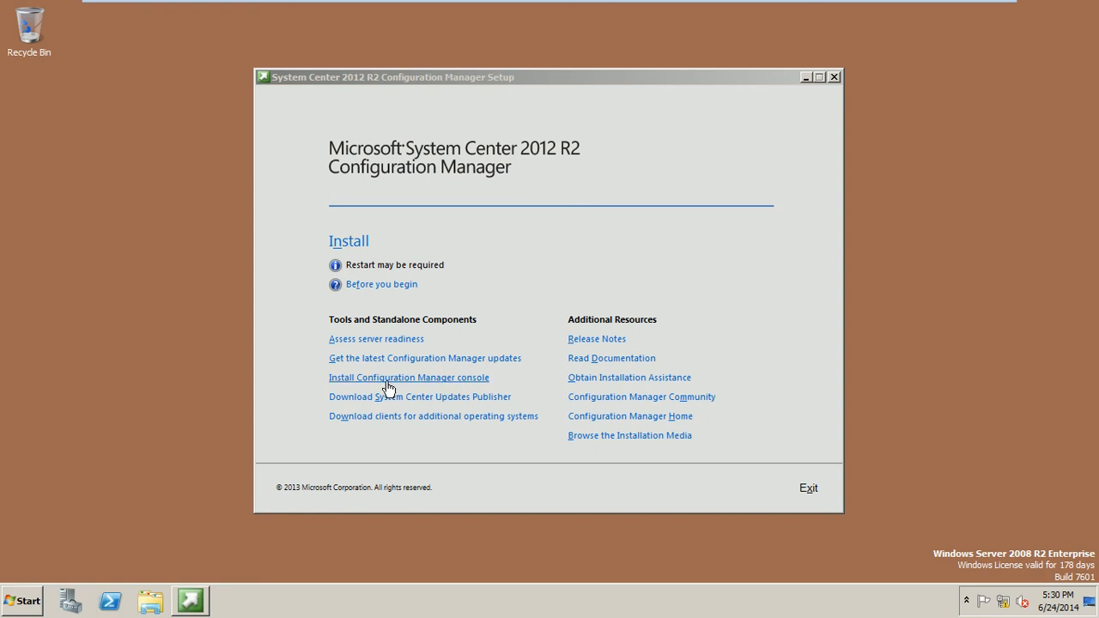
{"action": "left_click", "coordinate": [24, 606]}
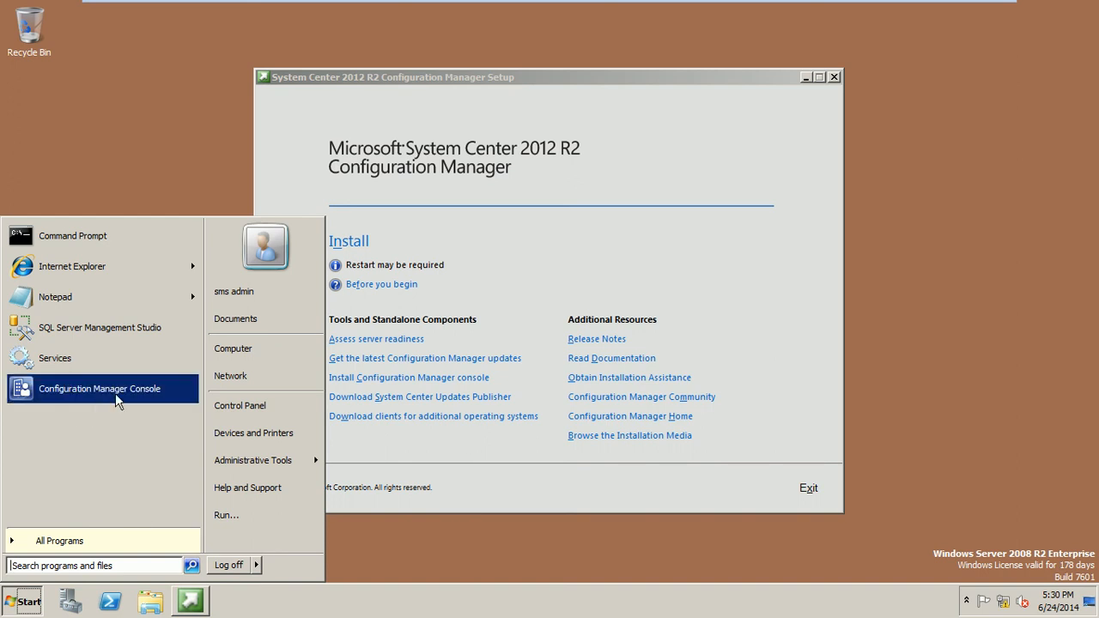
{"action": "left_click", "coordinate": [809, 498]}
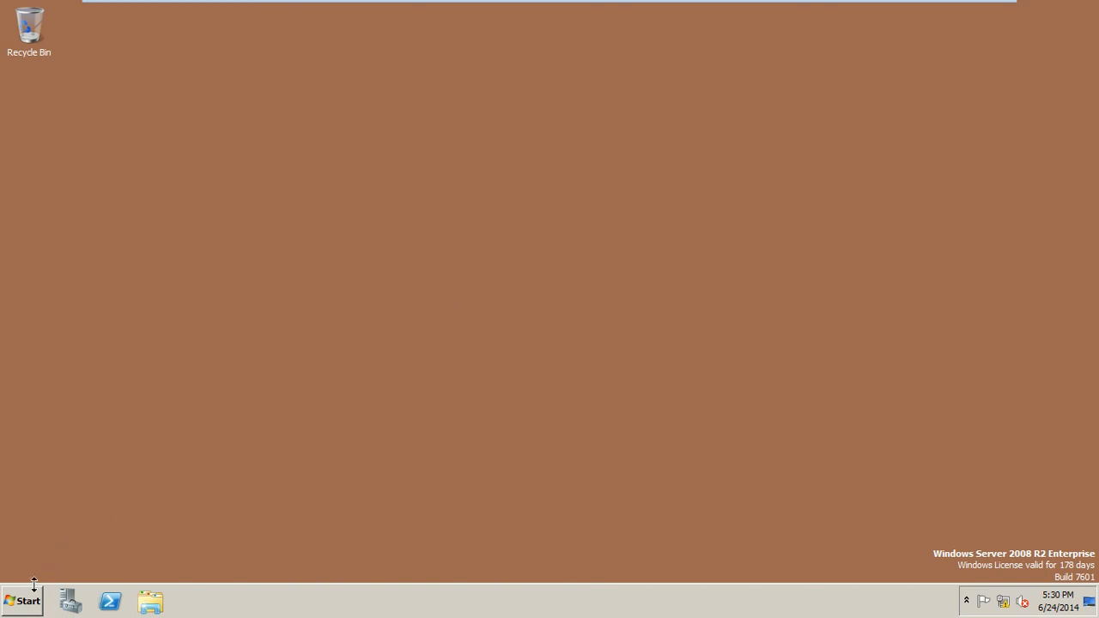
Open the Configuration Manager Console to examine the Assets and Compliance overview, close it, and take the virtual machine out of full screen.
{"action": "left_click", "coordinate": [26, 601]}
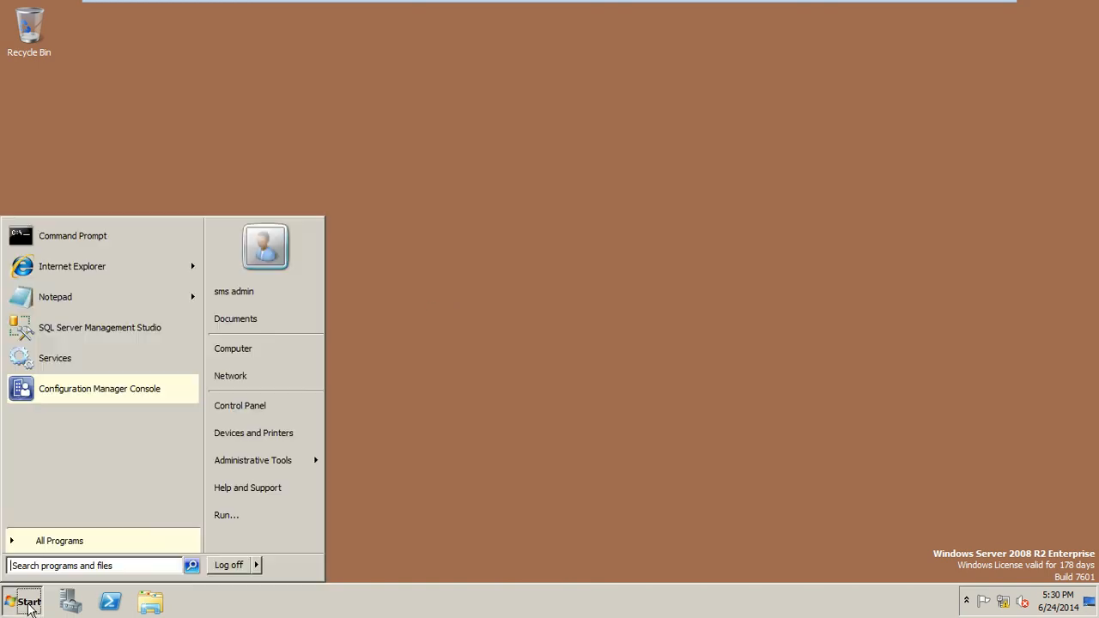
{"action": "left_click", "coordinate": [77, 400]}
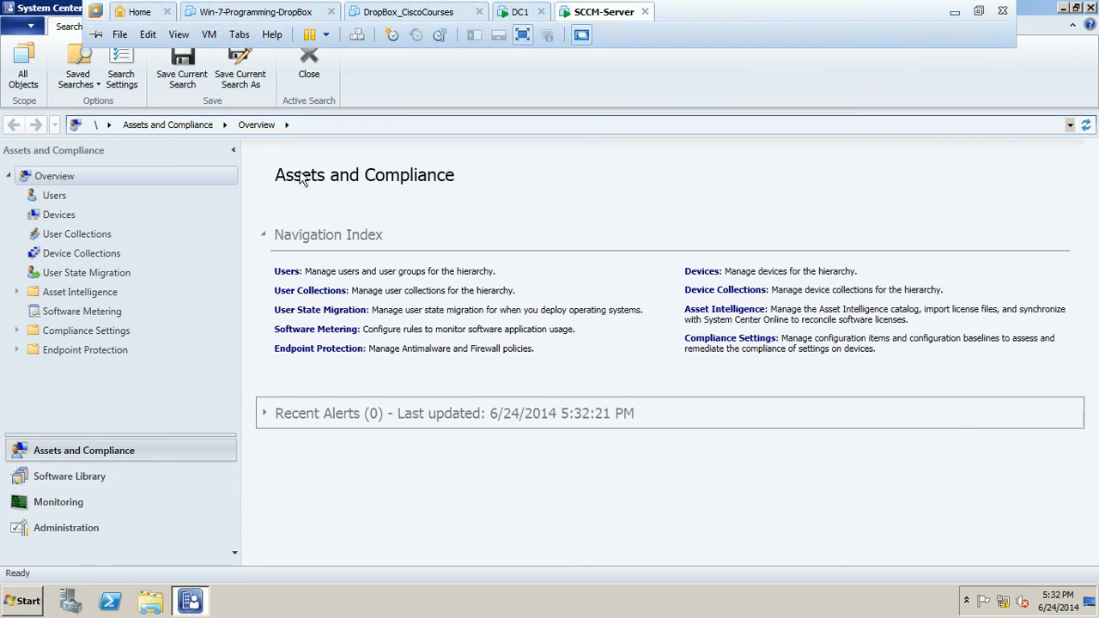
{"action": "left_click", "coordinate": [1090, 8]}
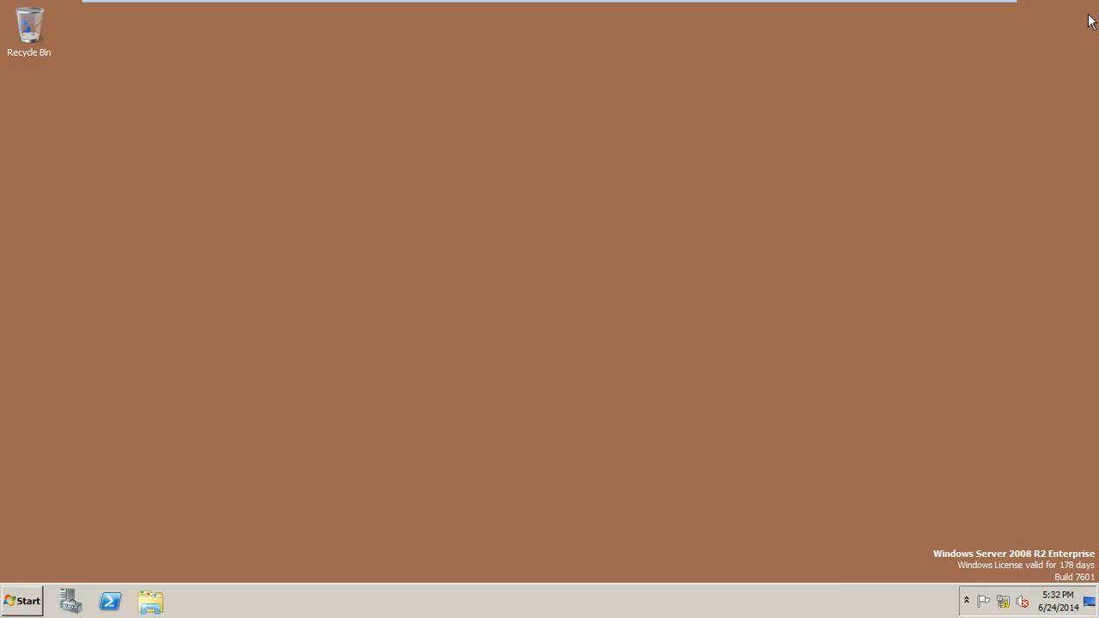
{"action": "mouse_move", "coordinate": [439, 5]}
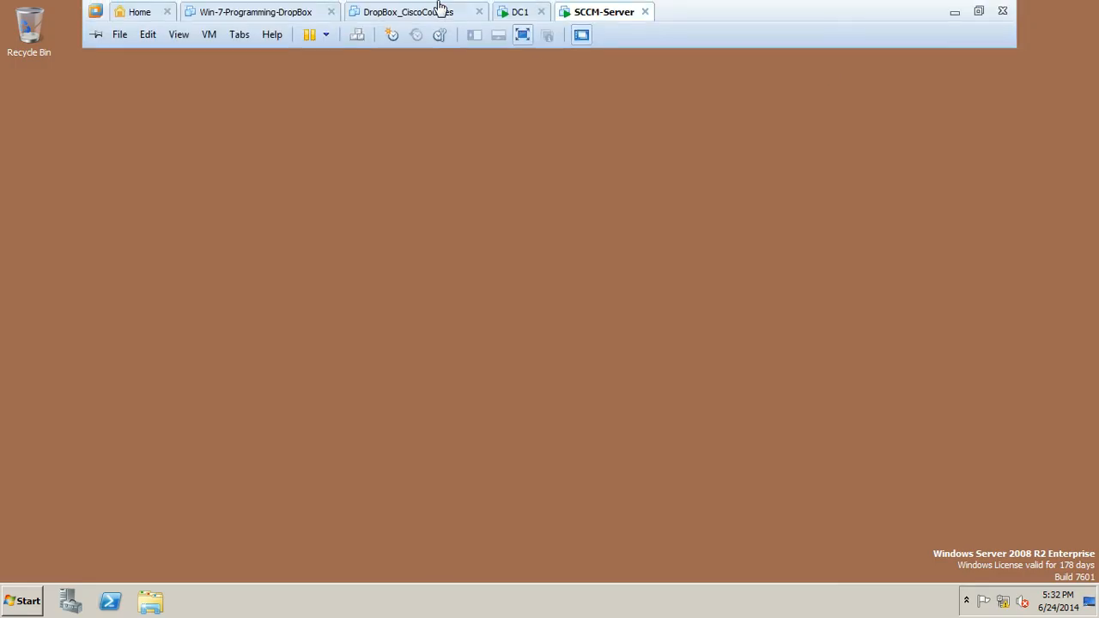
{"action": "left_click", "coordinate": [522, 36]}
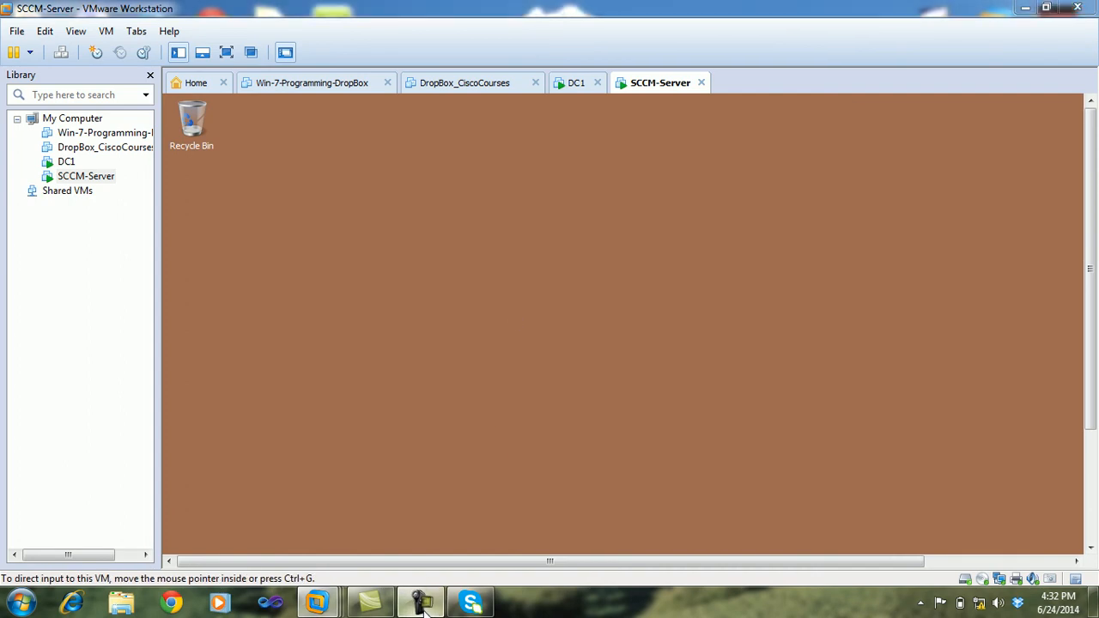
{"action": "left_click", "coordinate": [421, 601]}
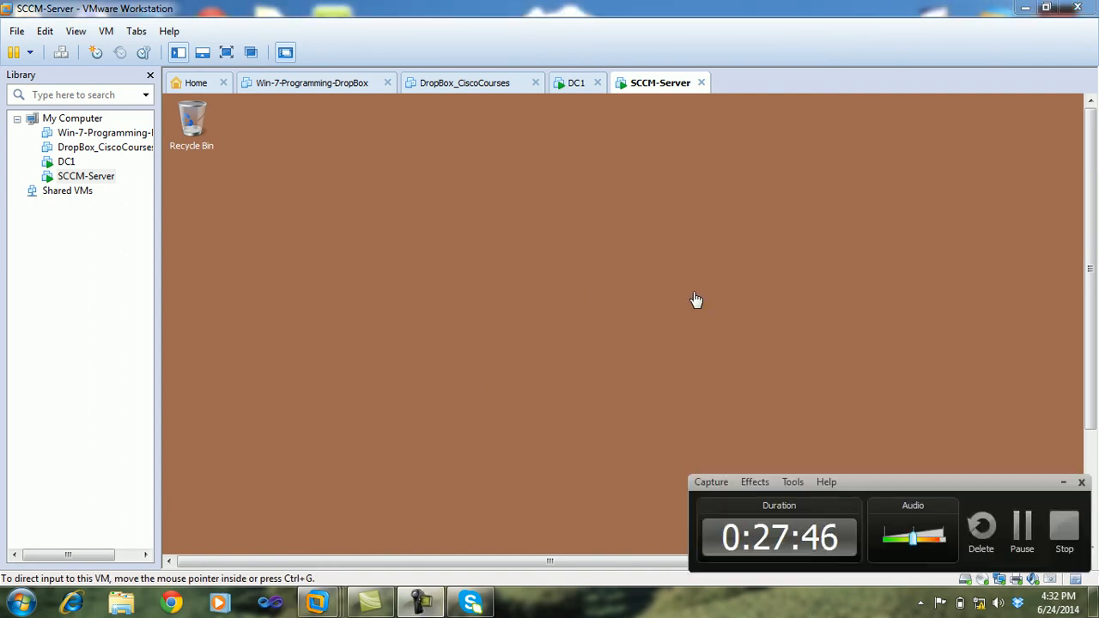